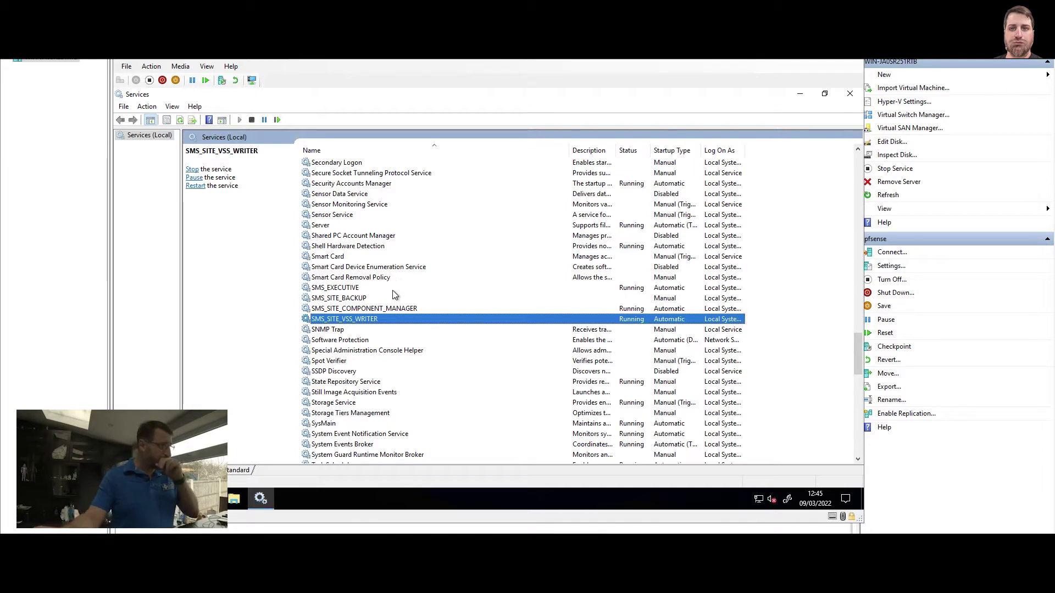
# Browse to the Program Files folder on the Binaries (D:) drive and select the Microsoft Configuration Manager folder
pyautogui.click(233, 501)
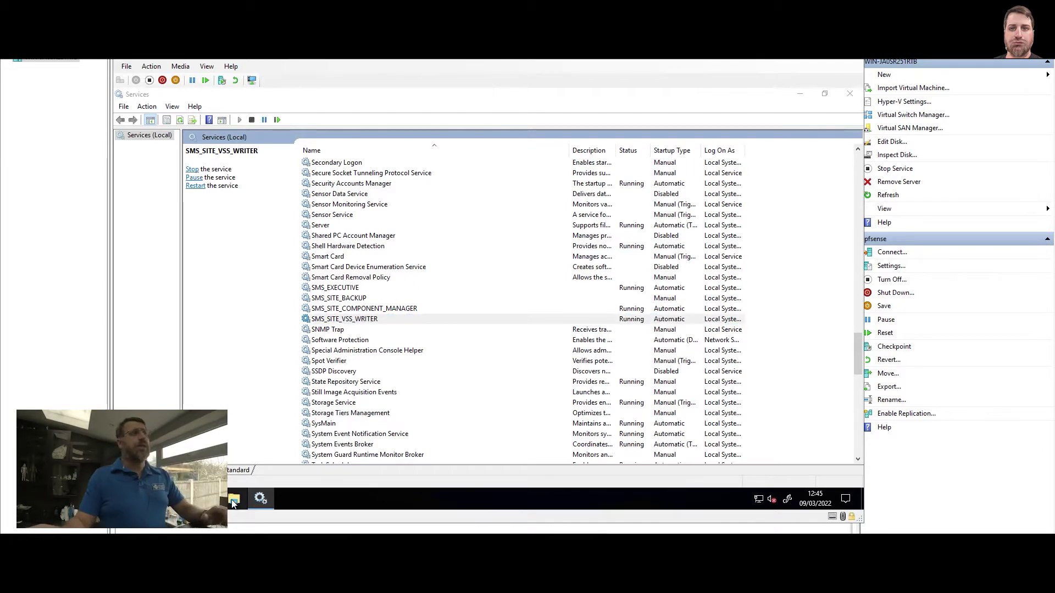
pyautogui.click(156, 264)
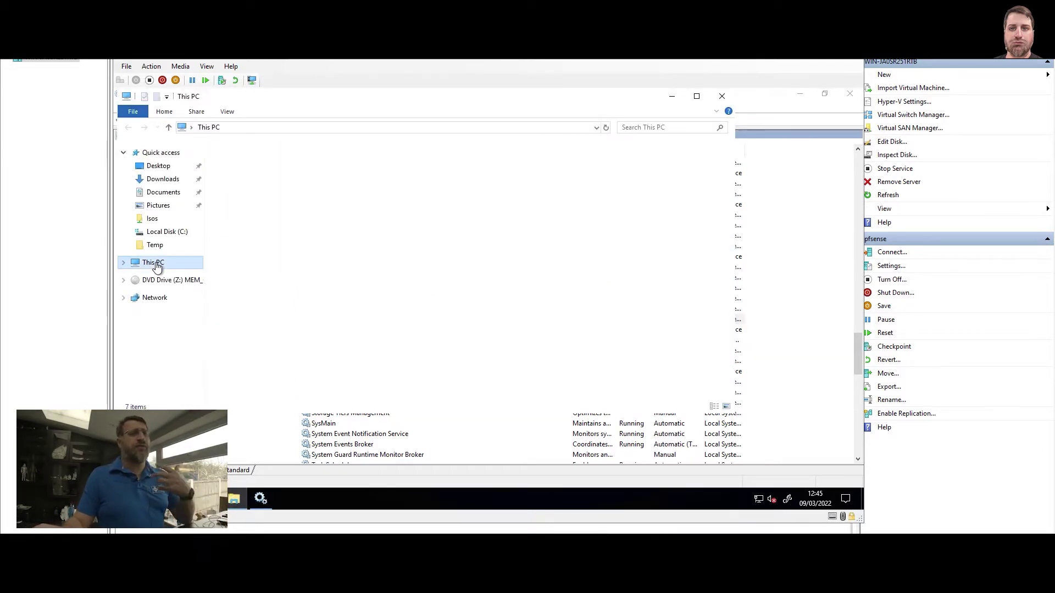
pyautogui.doubleClick(421, 283)
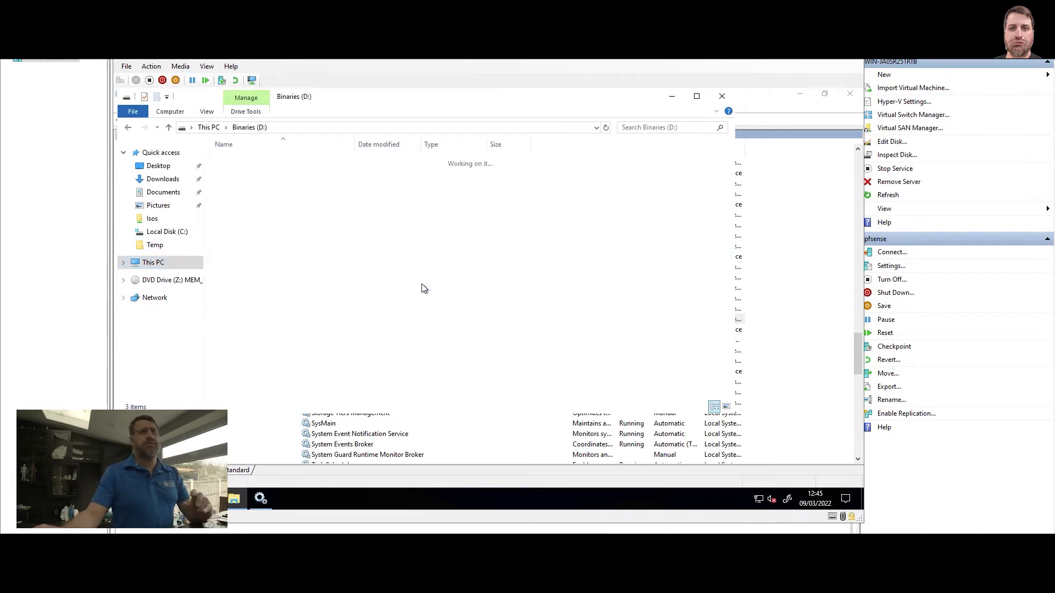
pyautogui.doubleClick(265, 160)
pyautogui.click(265, 158)
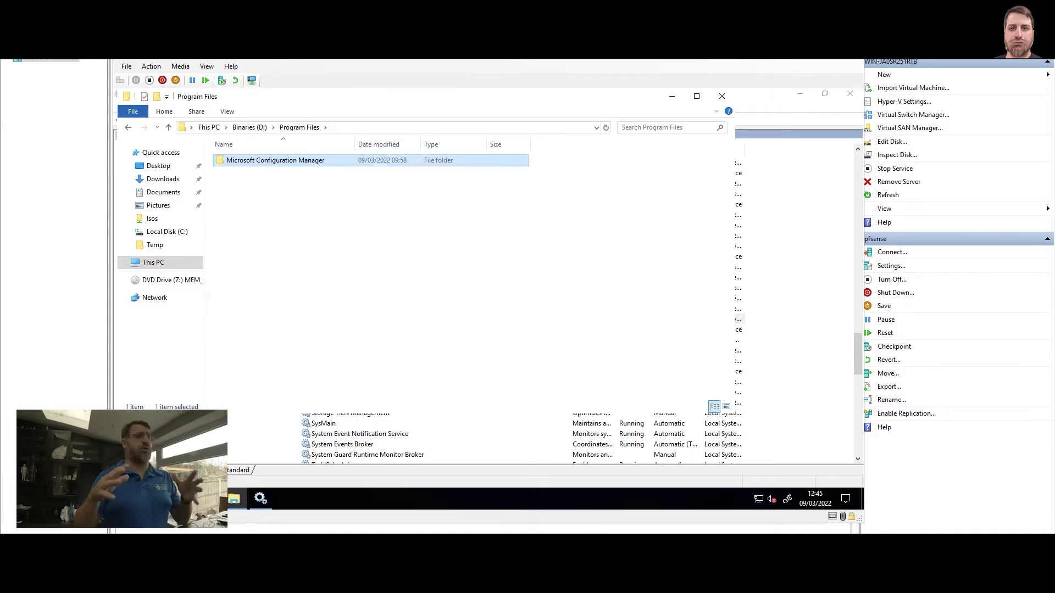
# Open Computer Management and display the server's local groups
pyautogui.rightClick(132, 499)
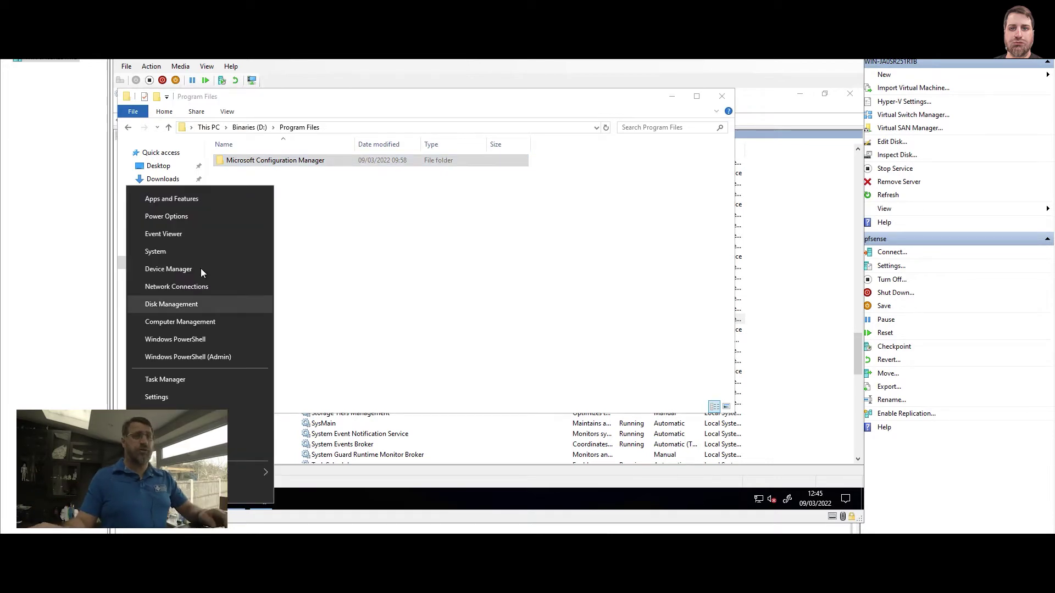
pyautogui.click(186, 322)
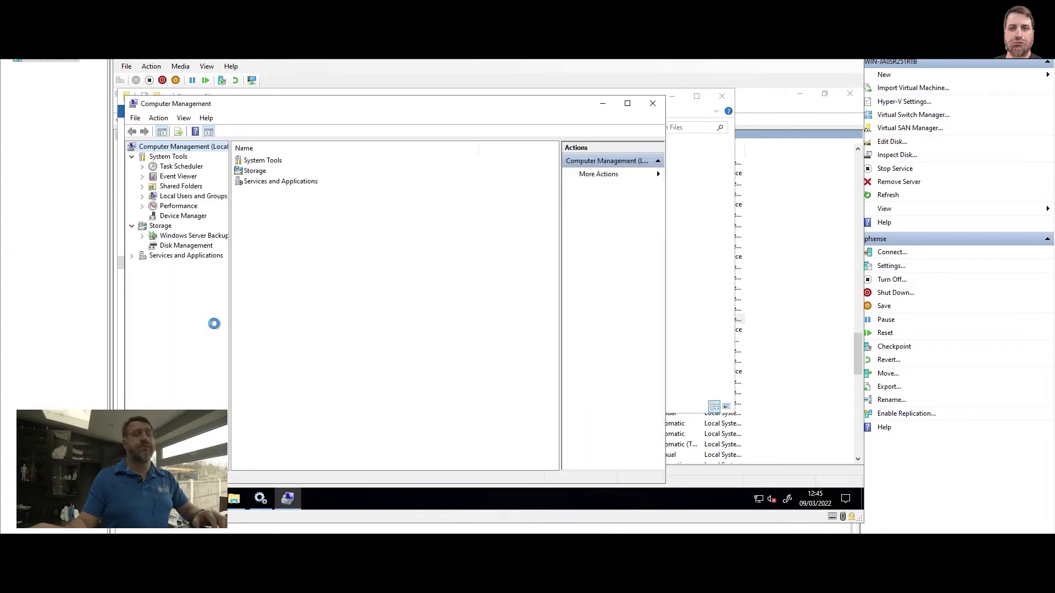
pyautogui.doubleClick(186, 197)
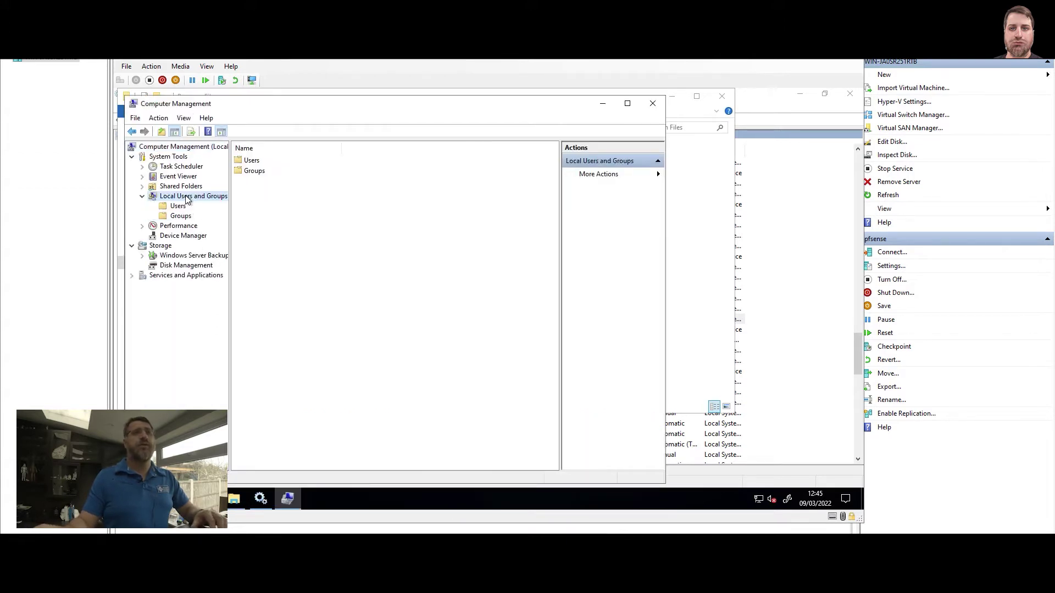
pyautogui.click(181, 216)
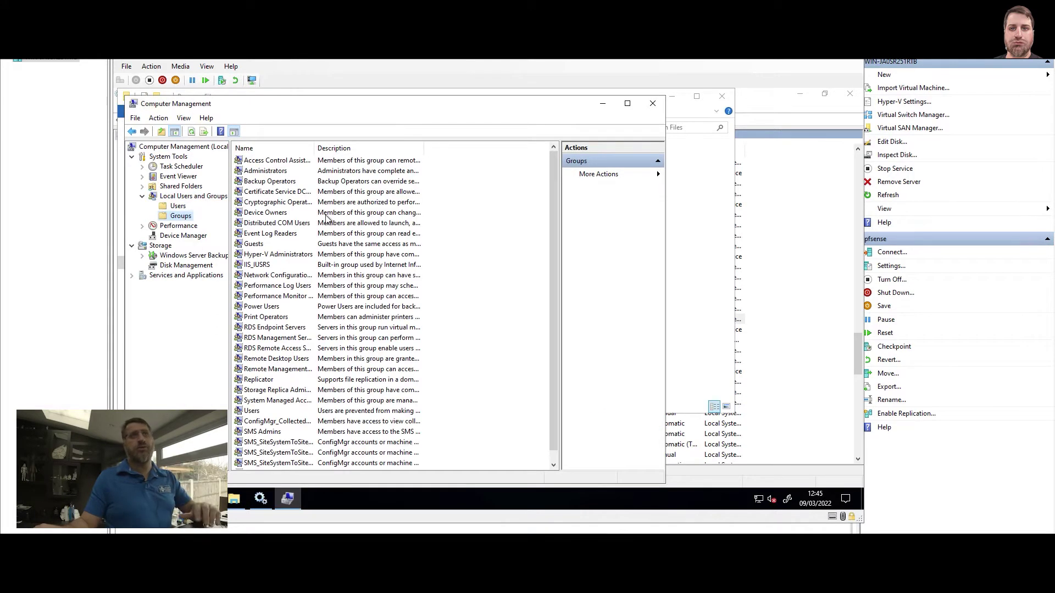
# Widen the Name column of the local groups list and sort the groups by name
pyautogui.moveTo(314, 148); pyautogui.dragTo(459, 148)
pyautogui.scroll(-1, 341, 262)
pyautogui.scroll(1, 320, 215)
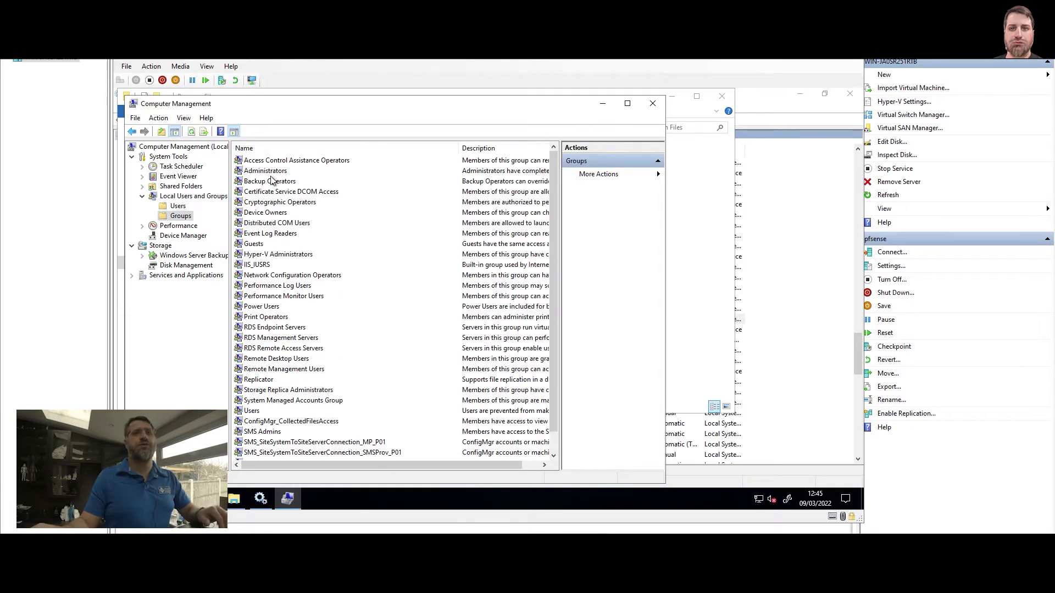
pyautogui.click(264, 148)
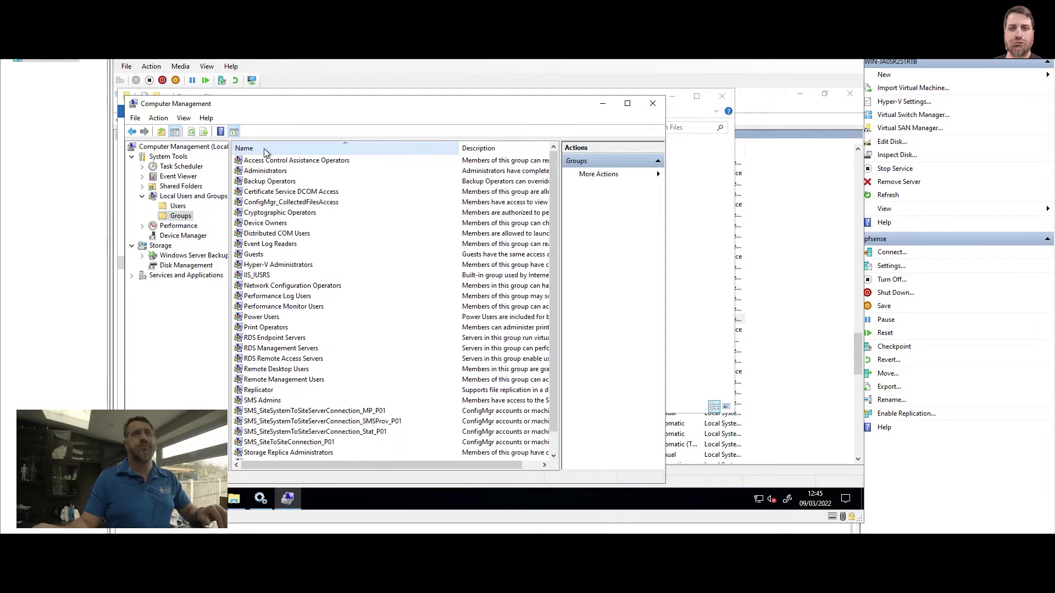
# Examine the local groups ConfigMgr_CollectedFilesAccess, SMS Admins, the three SMS_SiteSystemToSiteServerConnection groups and SMS_SiteToSiteConnection_P01
pyautogui.click(278, 203)
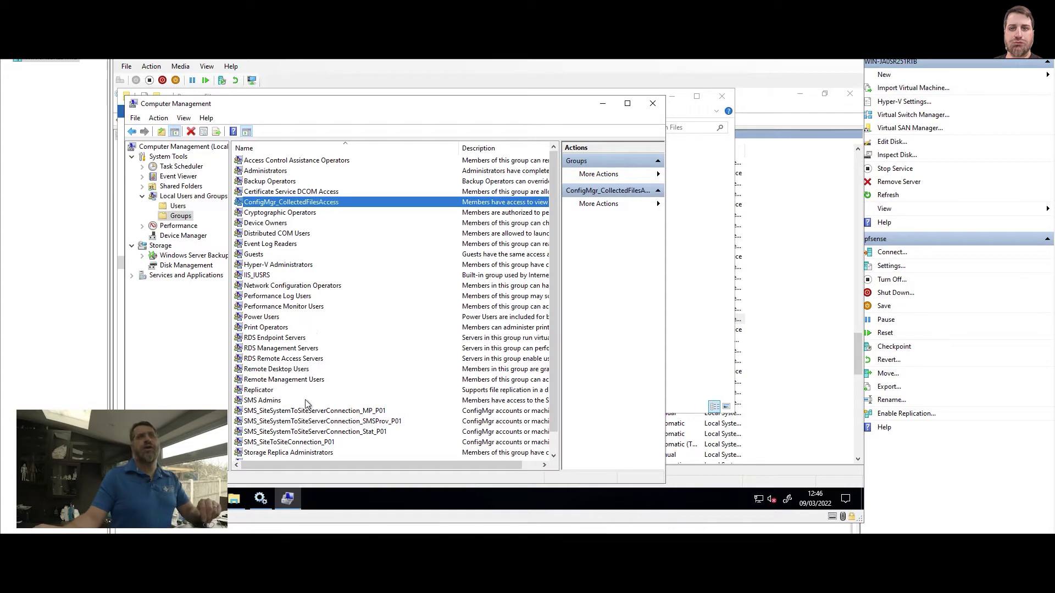
pyautogui.click(265, 401)
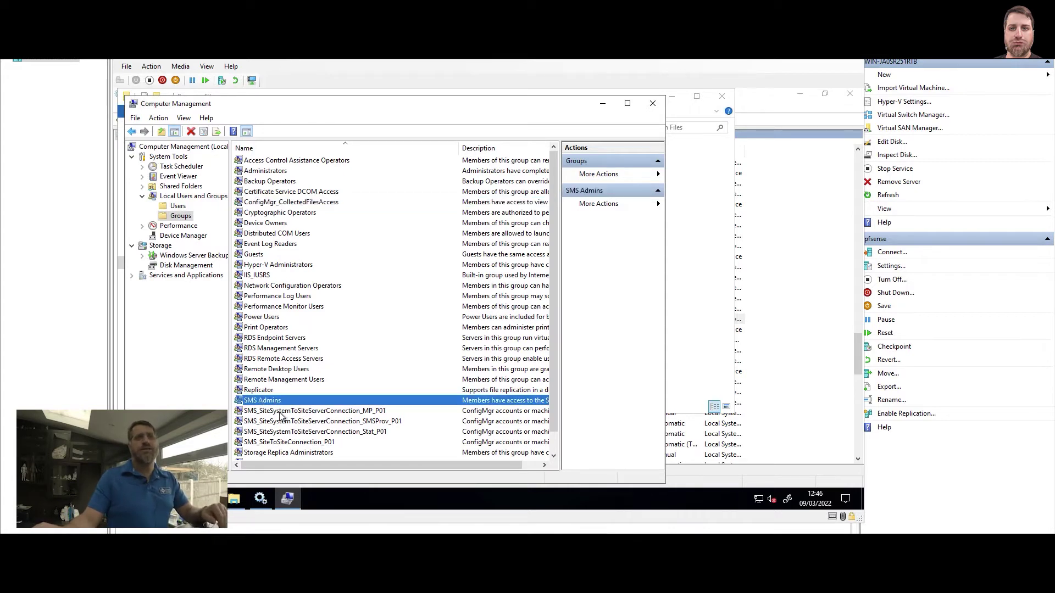
pyautogui.click(281, 412)
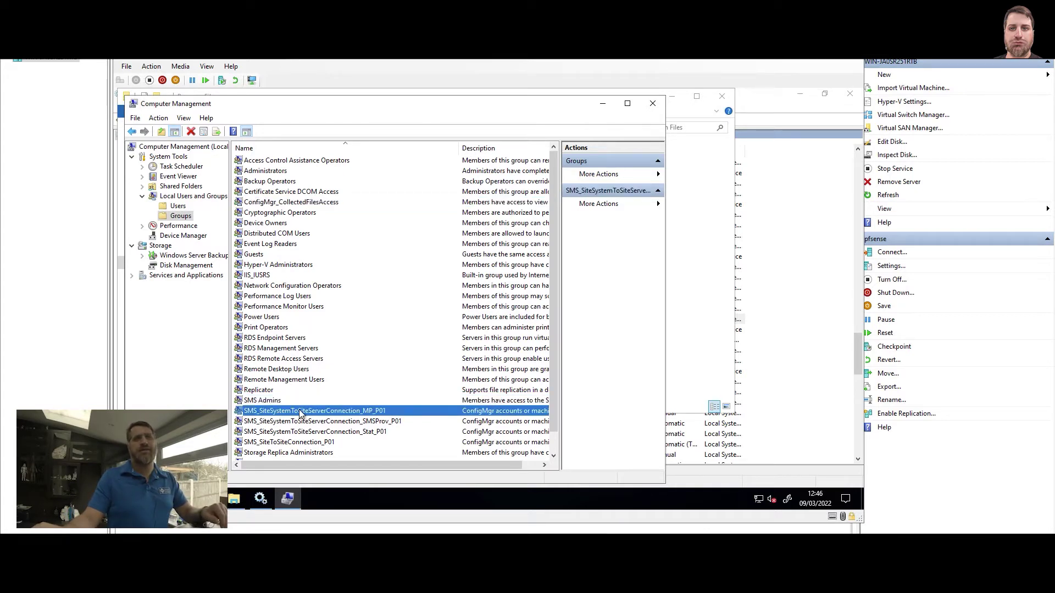
pyautogui.click(382, 423)
pyautogui.click(378, 434)
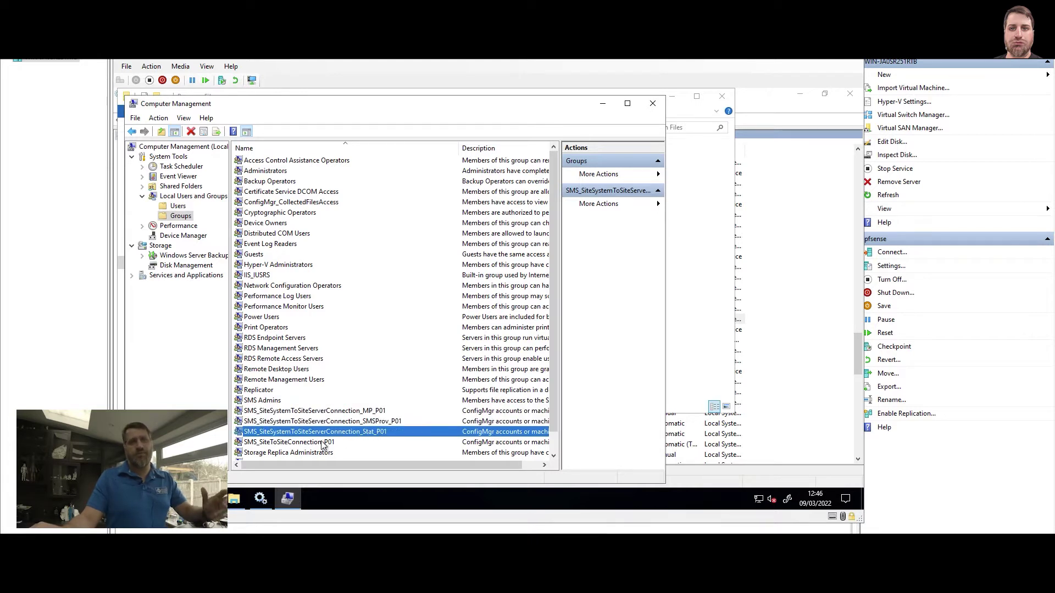
pyautogui.click(312, 442)
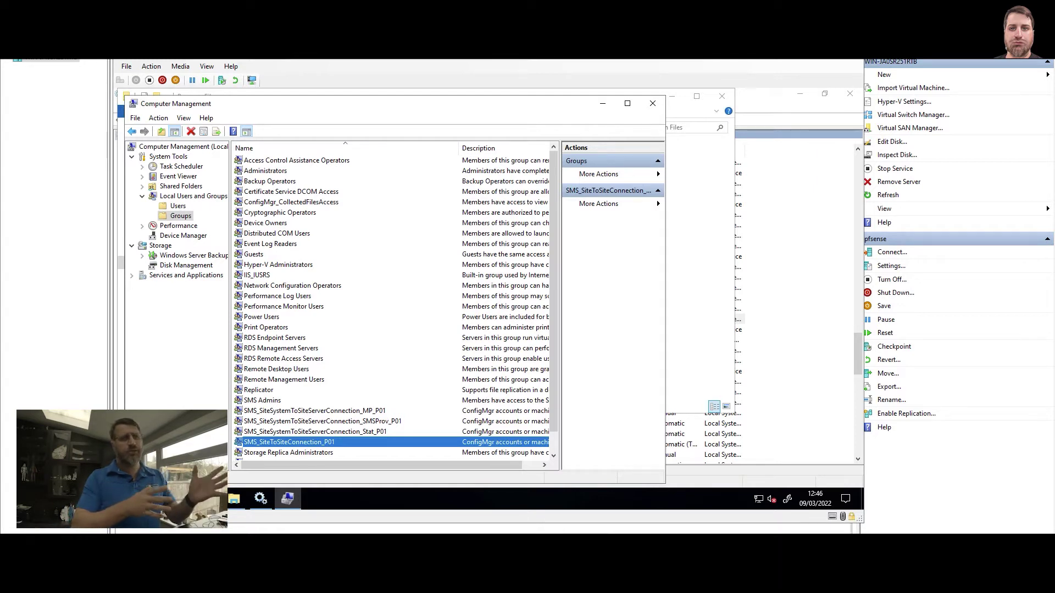
# Switch to the domain controller's virtual machine console and open ADSI Edit
pyautogui.moveTo(338, 532)
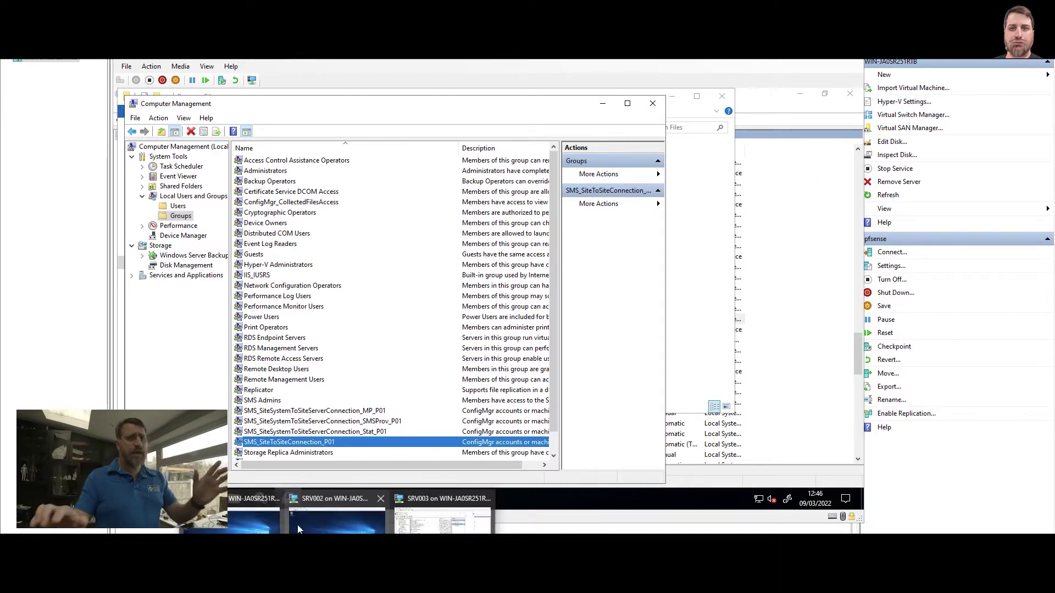
pyautogui.click(239, 515)
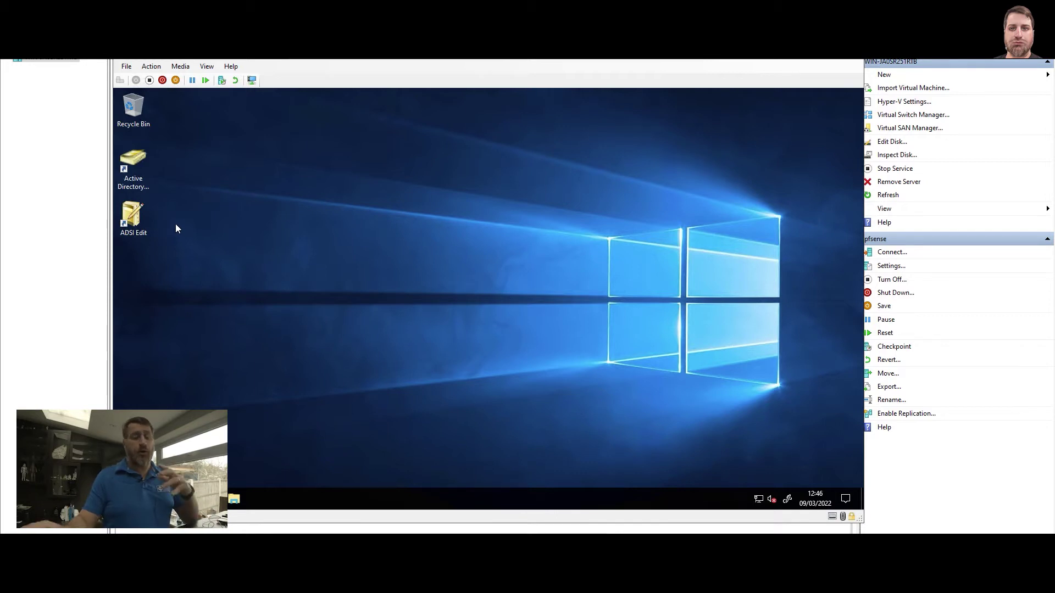
pyautogui.doubleClick(131, 215)
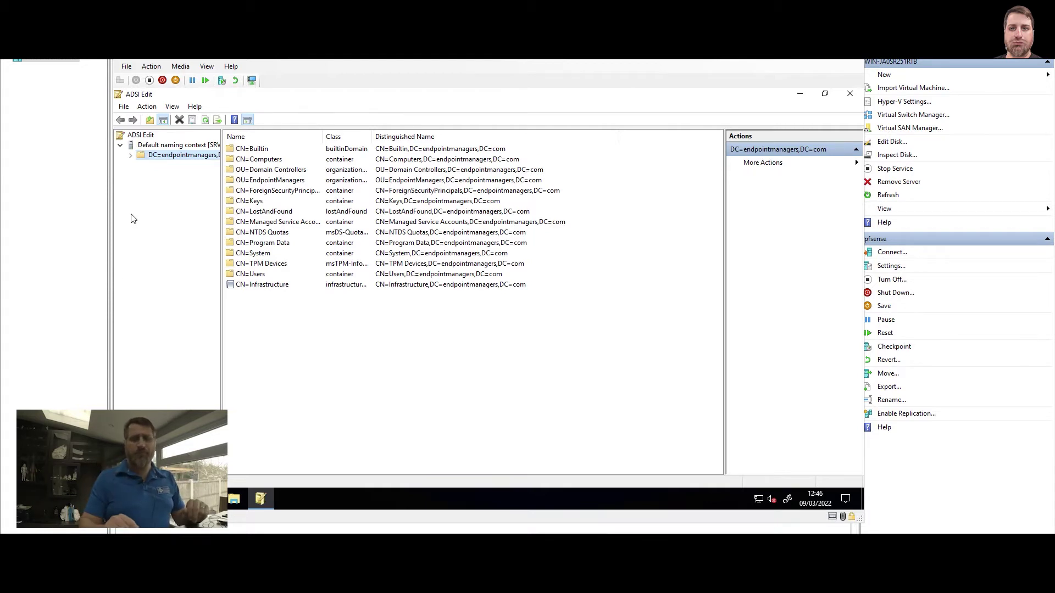
# Open the CN=System Management container inside CN=System to inspect the published site object
pyautogui.doubleClick(254, 253)
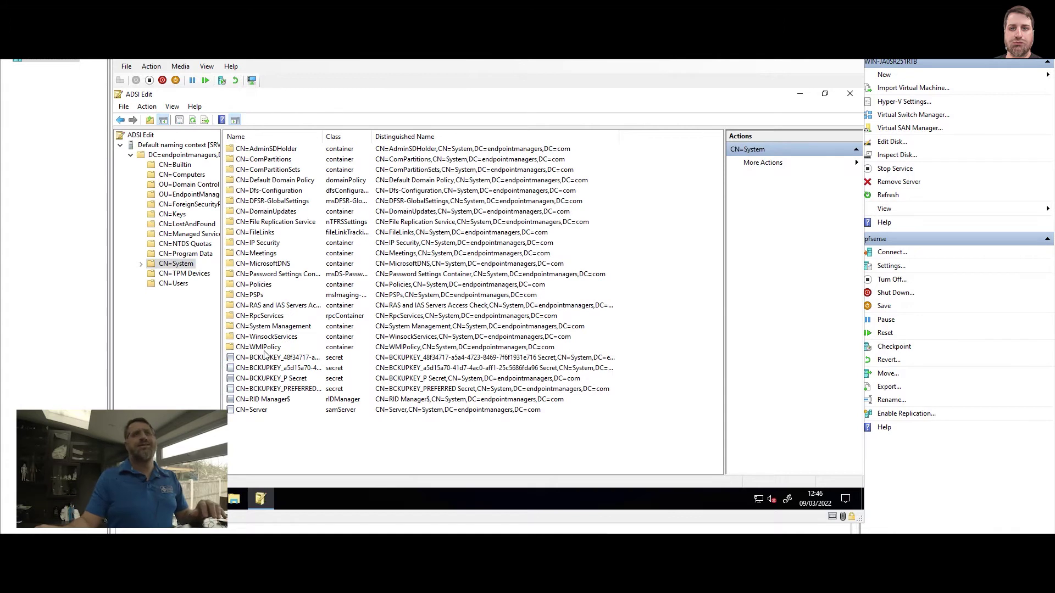
pyautogui.click(264, 251)
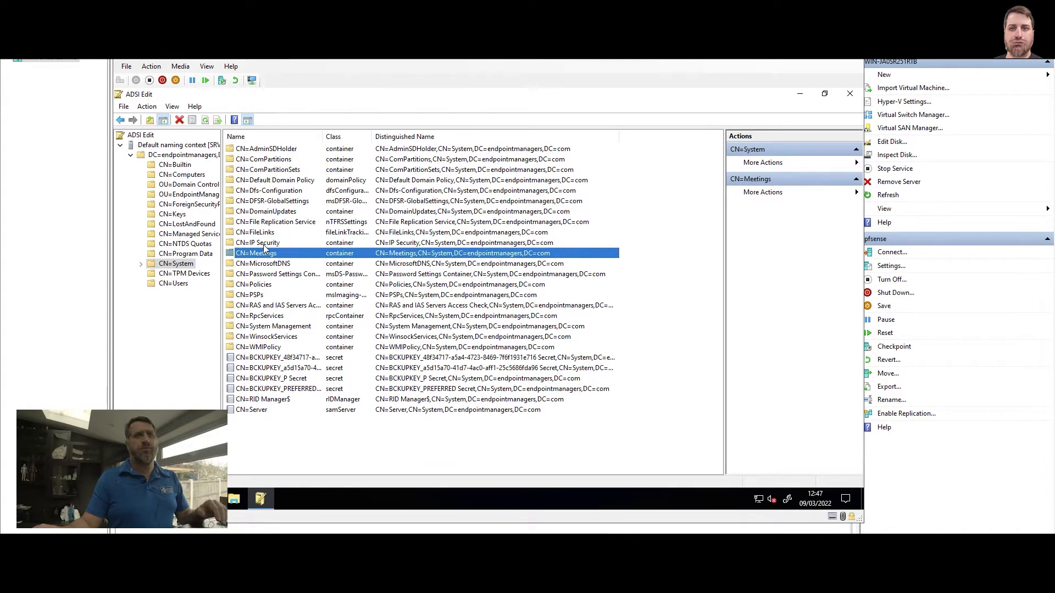
pyautogui.press('Down')
pyautogui.press('Down')
pyautogui.press('Down')
pyautogui.press('Down')
pyautogui.press('Down')
pyautogui.press('Down')
pyautogui.press('Down')
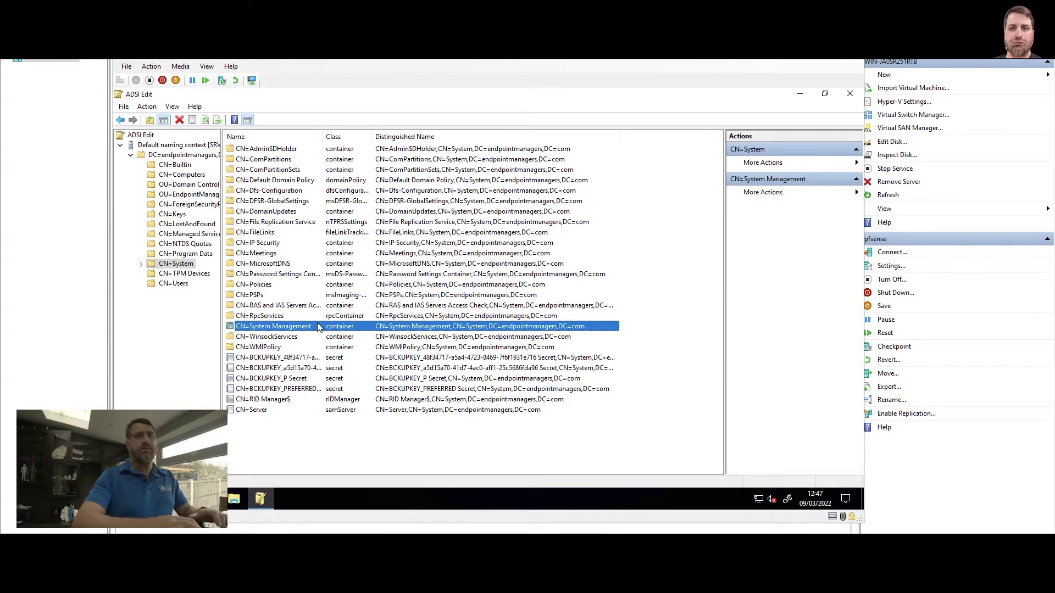
pyautogui.doubleClick(306, 326)
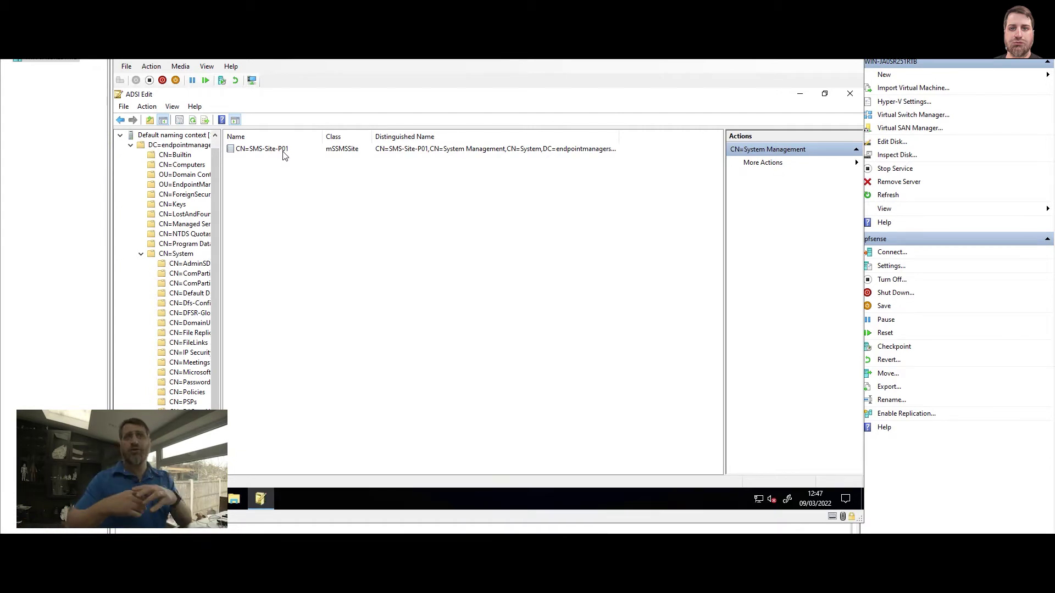
# Close ADSI Edit, return to the SRV003 console and close Computer Management, File Explorer and Services there
pyautogui.click(850, 94)
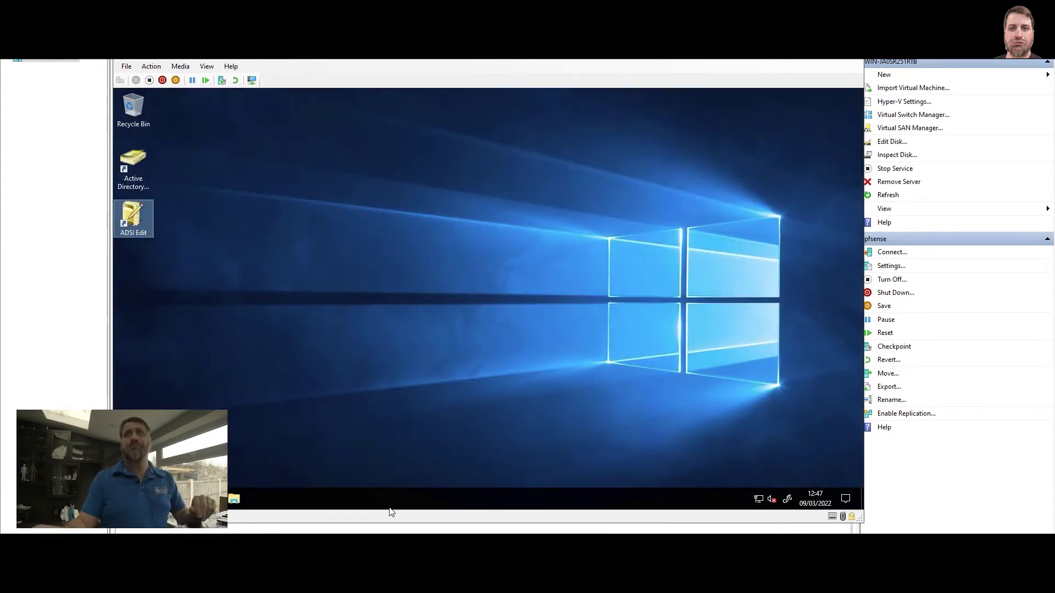
pyautogui.click(442, 512)
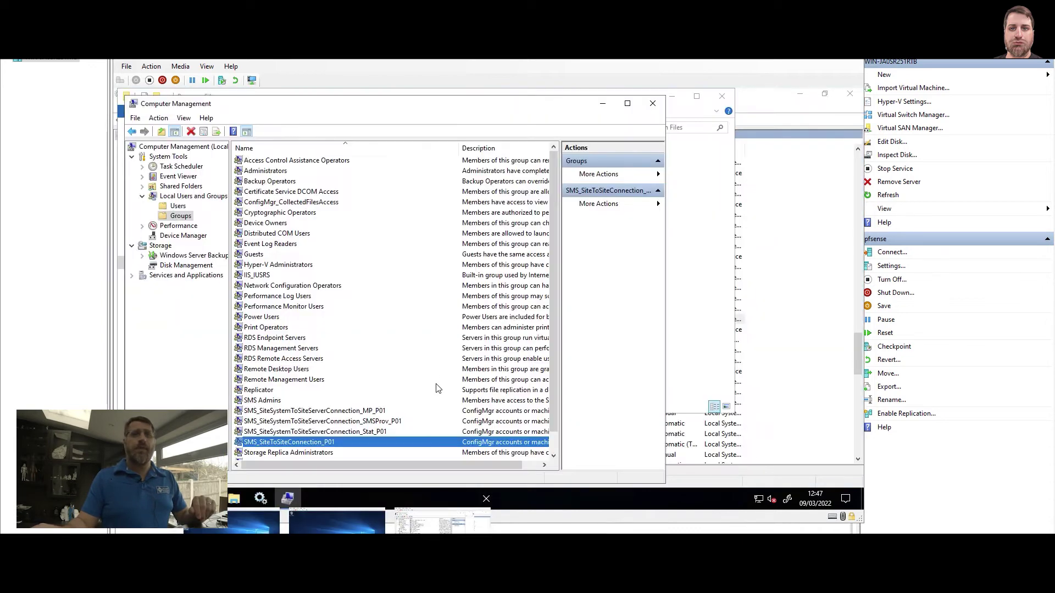
pyautogui.click(653, 104)
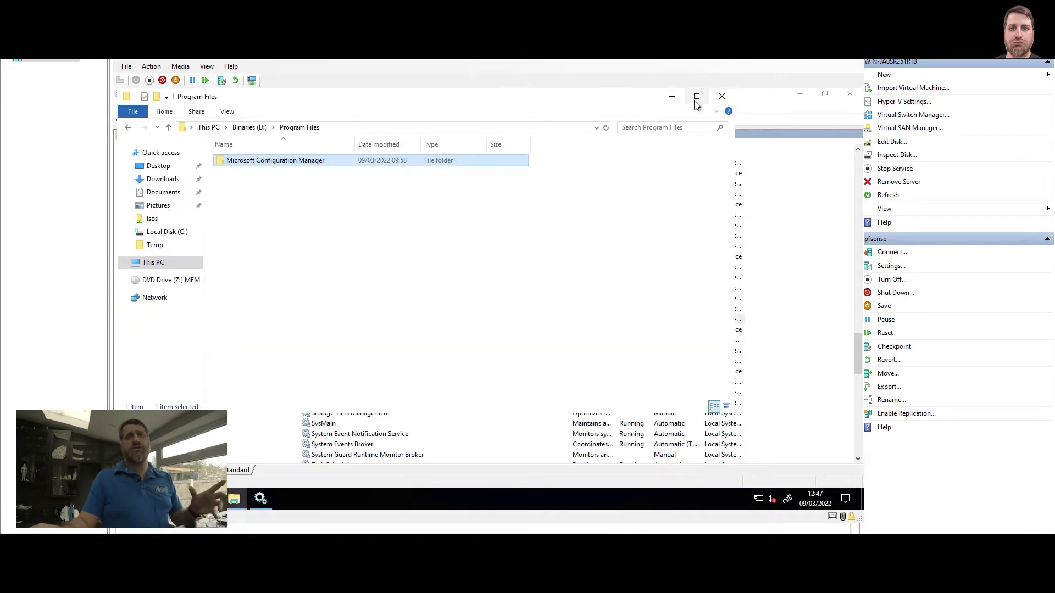
pyautogui.click(721, 96)
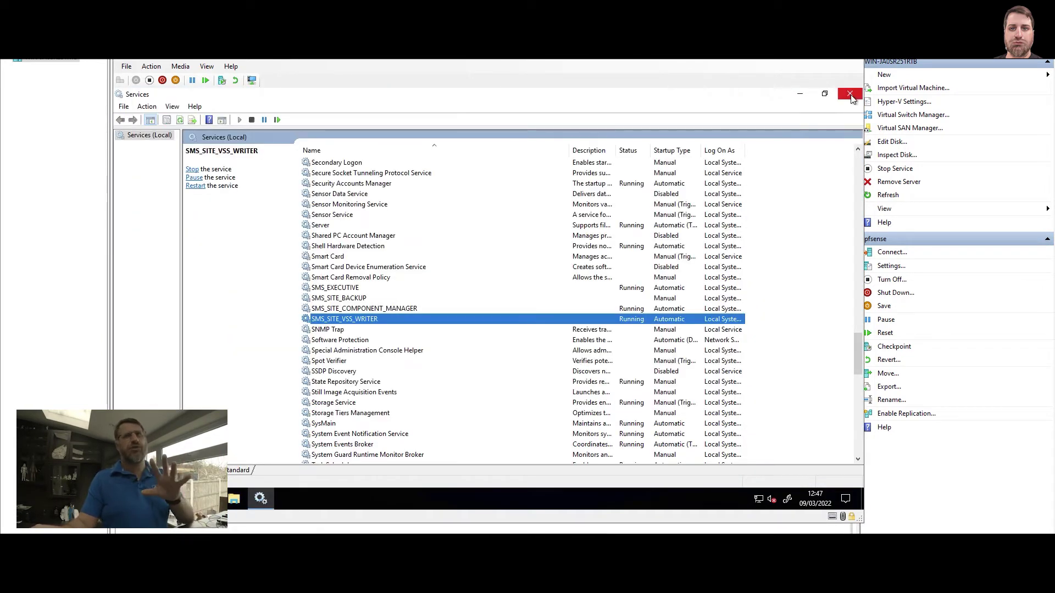
pyautogui.click(849, 94)
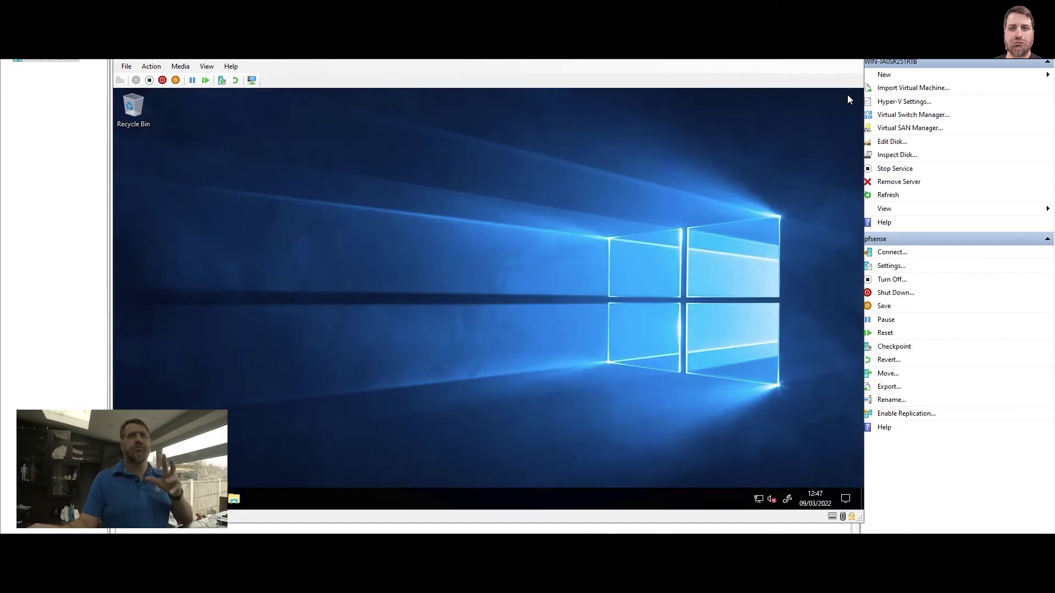
# Open ConfigMgrSetup.log from the root of Local Disk (C:)
pyautogui.press('super+e')
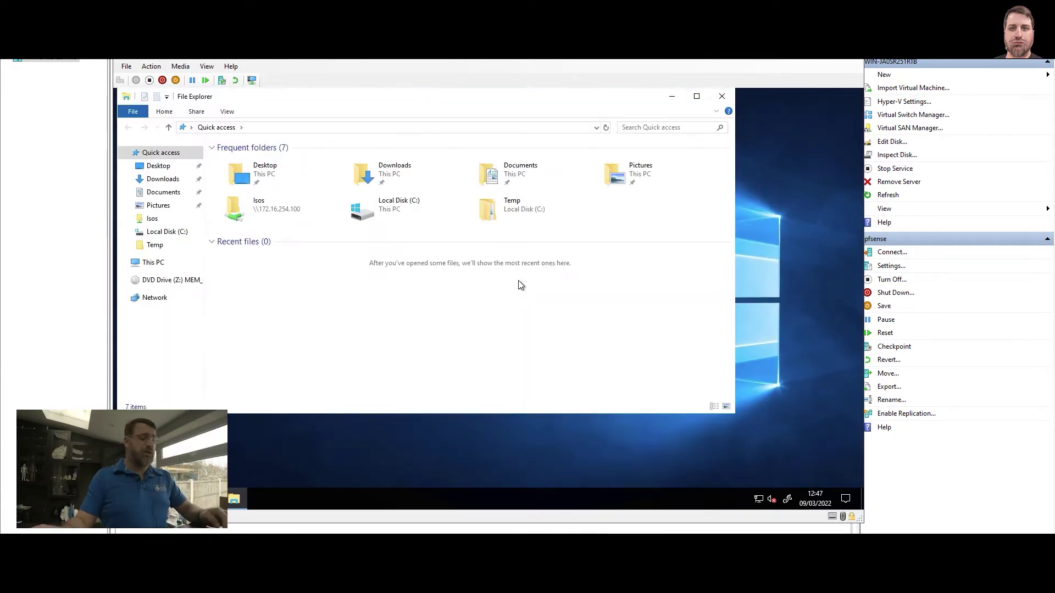
pyautogui.click(152, 263)
pyautogui.click(282, 286)
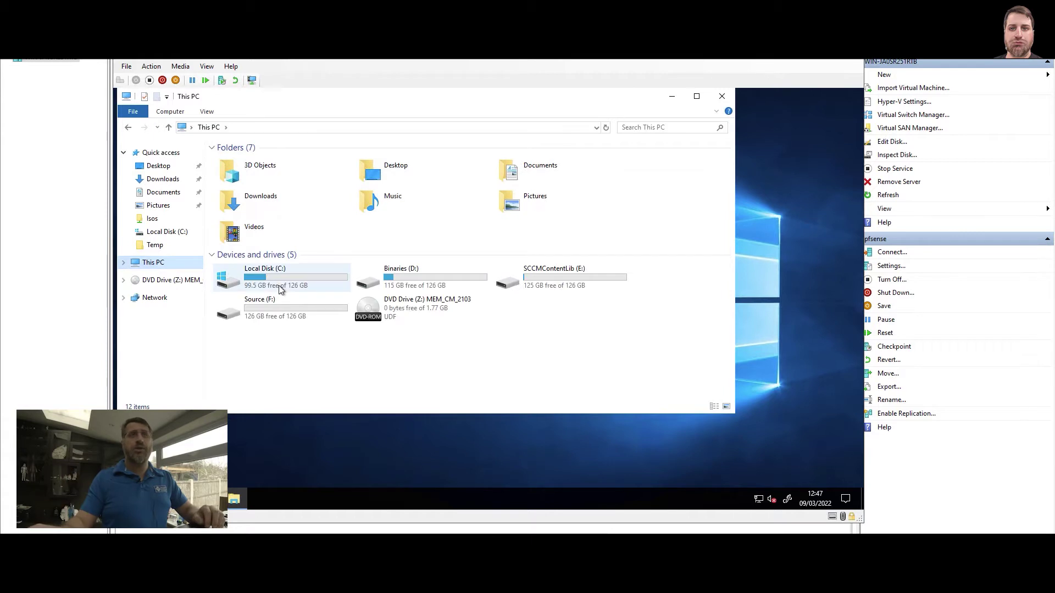
pyautogui.doubleClick(282, 286)
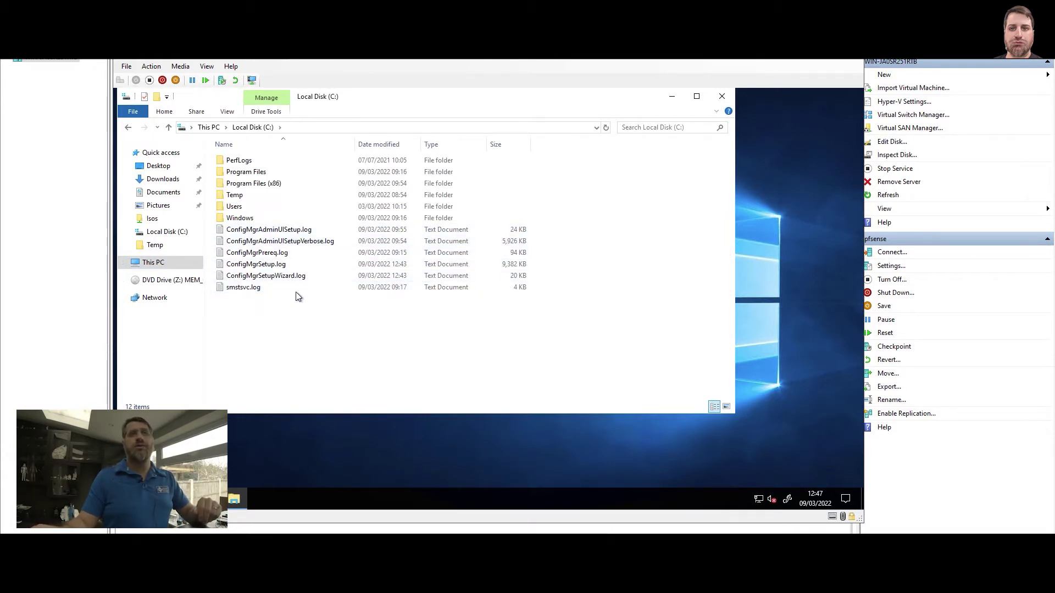
pyautogui.click(266, 269)
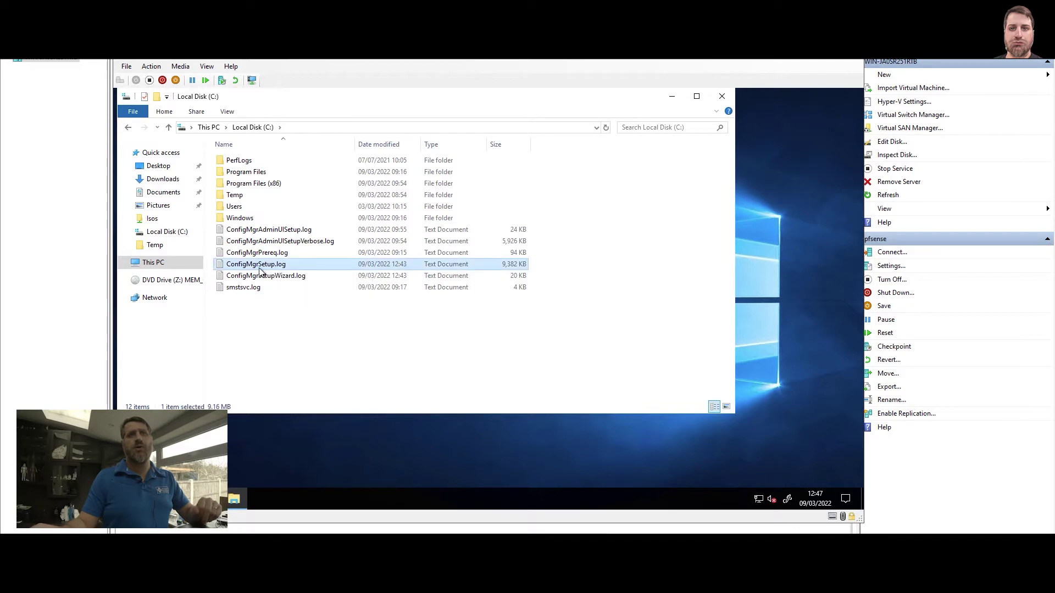
pyautogui.doubleClick(268, 266)
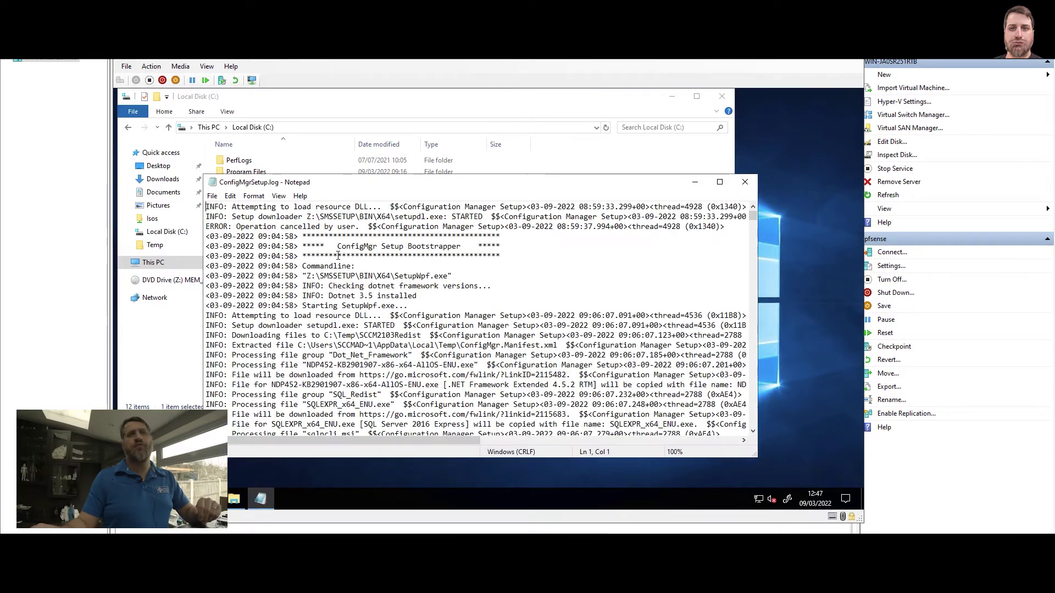
# Find the line "Completed Configuration Manager Server Setup" near the end of the setup log and highlight that text
pyautogui.click(338, 256)
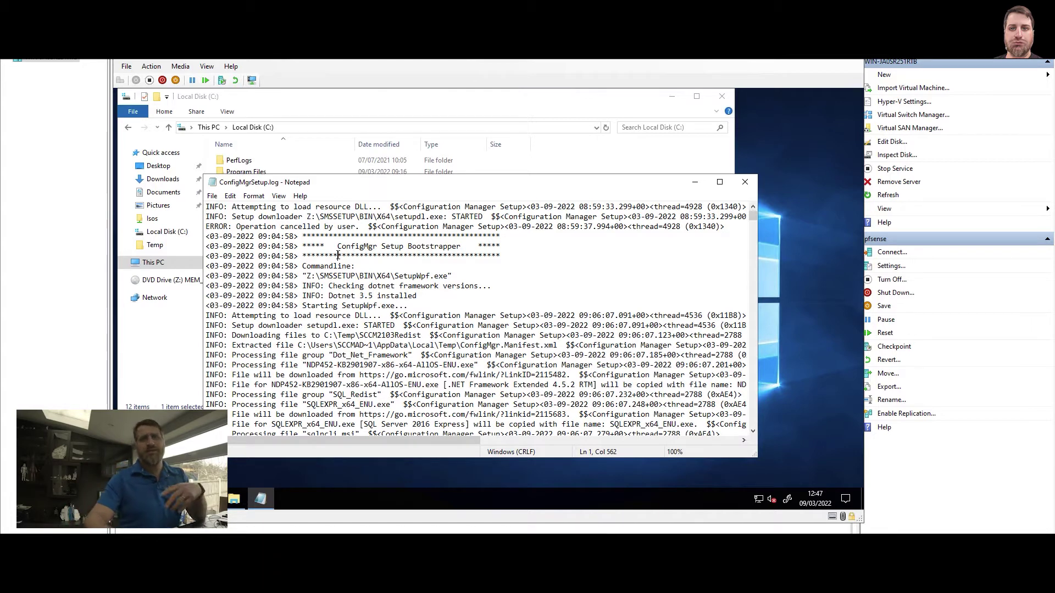
pyautogui.hotkey('ctrl', 'End')
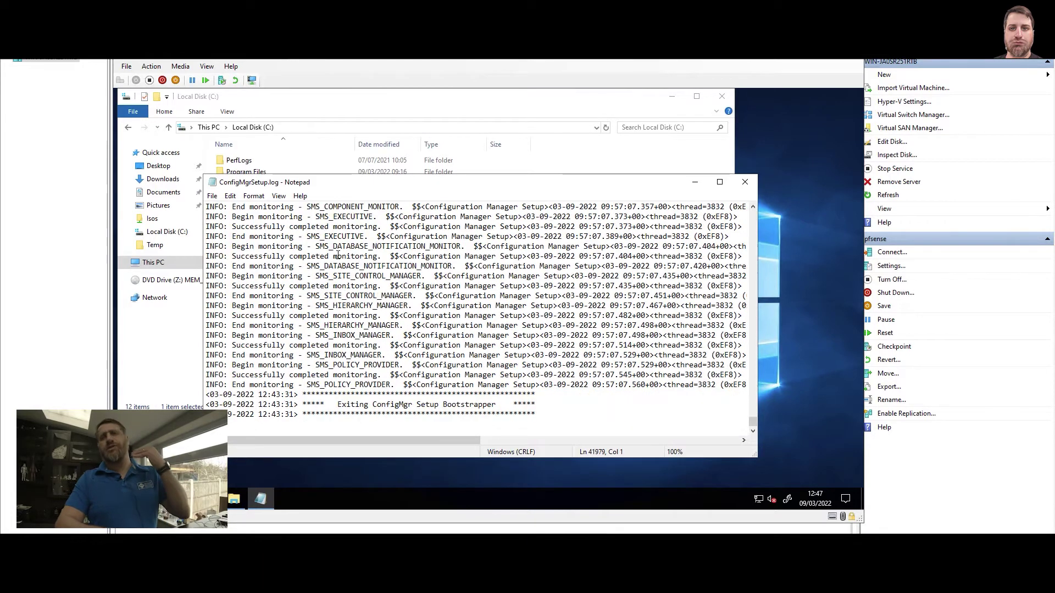
pyautogui.scroll(2, 372, 347)
pyautogui.scroll(4, 372, 347)
pyautogui.moveTo(312, 335); pyautogui.dragTo(506, 337)
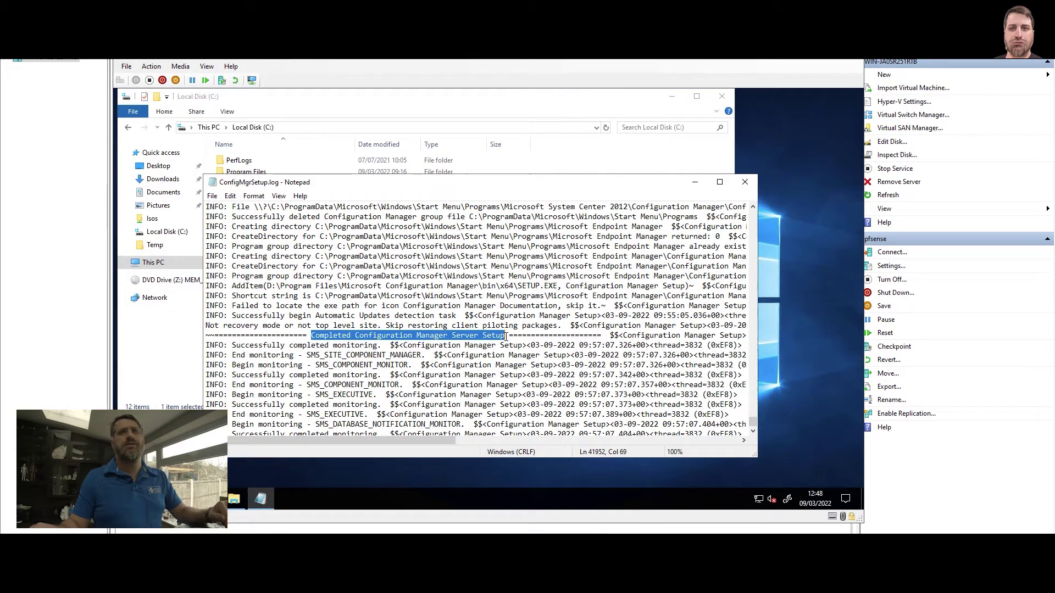
# Find the two "Failed to delete program group" error lines above the completion line in the setup log and highlight each
pyautogui.scroll(1, 253, 268)
pyautogui.scroll(4, 252, 269)
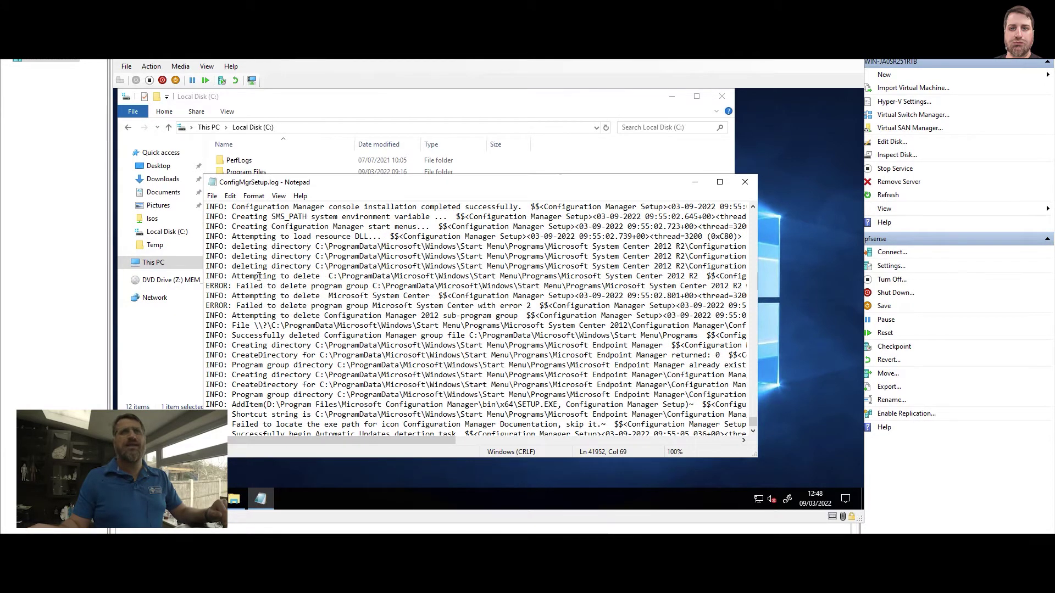
pyautogui.scroll(1, 253, 268)
pyautogui.scroll(-3, 257, 273)
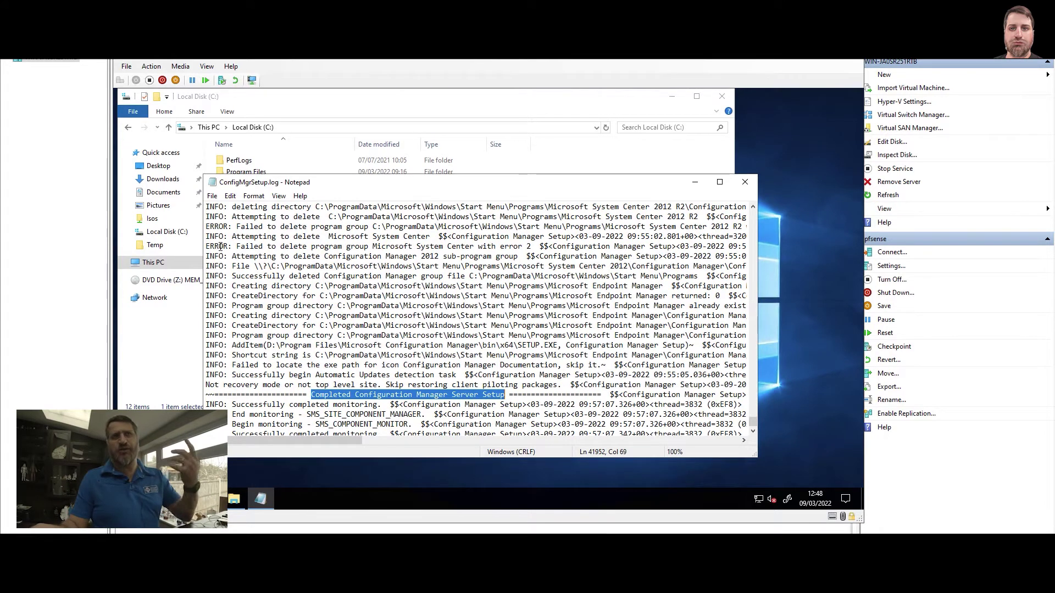
pyautogui.moveTo(206, 246); pyautogui.dragTo(549, 246)
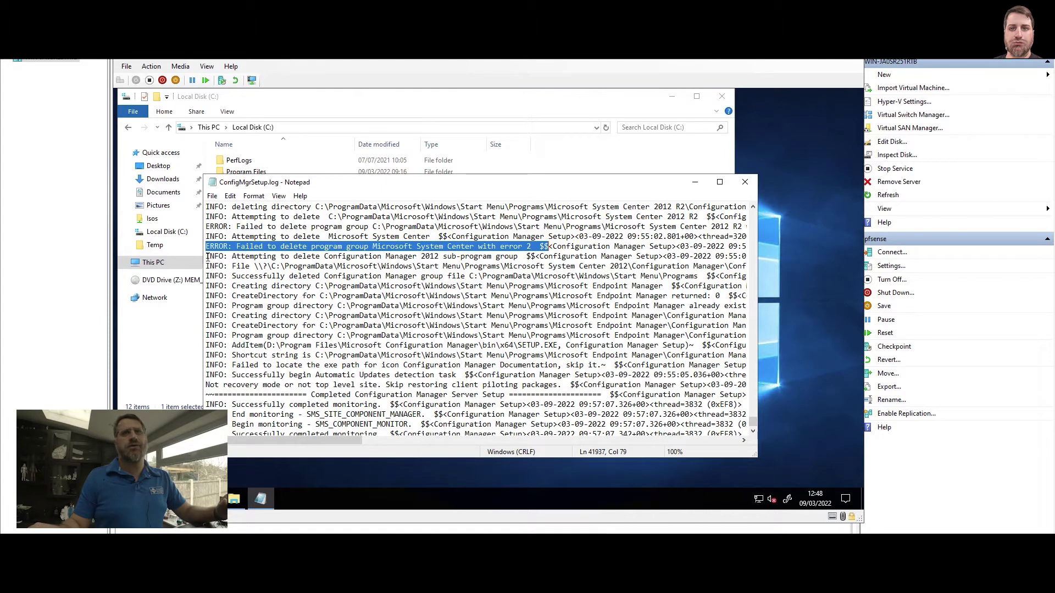
pyautogui.moveTo(204, 227); pyautogui.dragTo(746, 227)
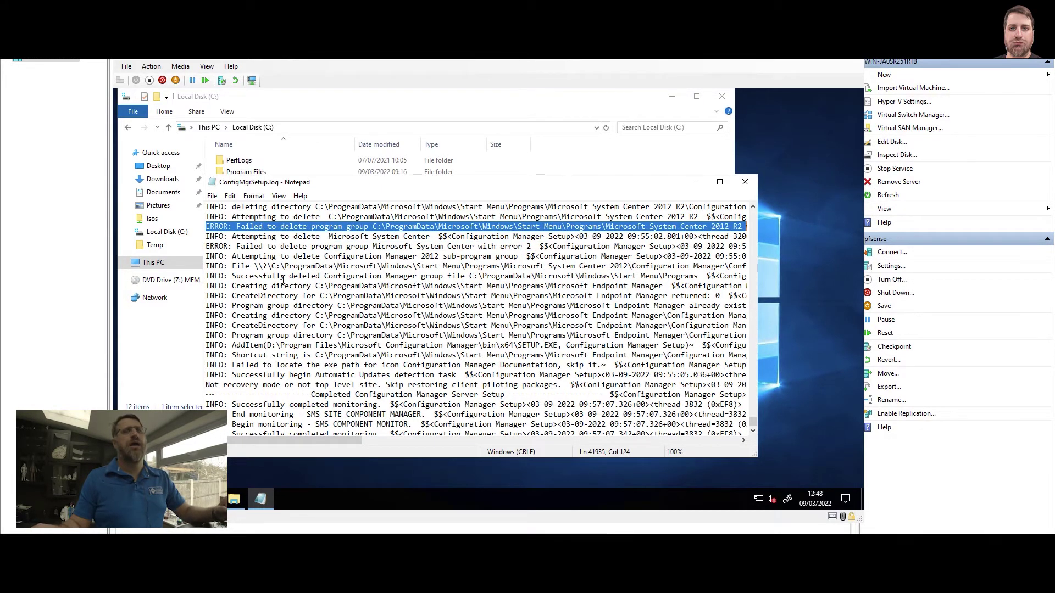
# Highlight the earlier warning "Setup does not upgrade customized boot image package" in the setup log, and close the log and File Explorer
pyautogui.scroll(6, 257, 270)
pyautogui.scroll(4, 256, 270)
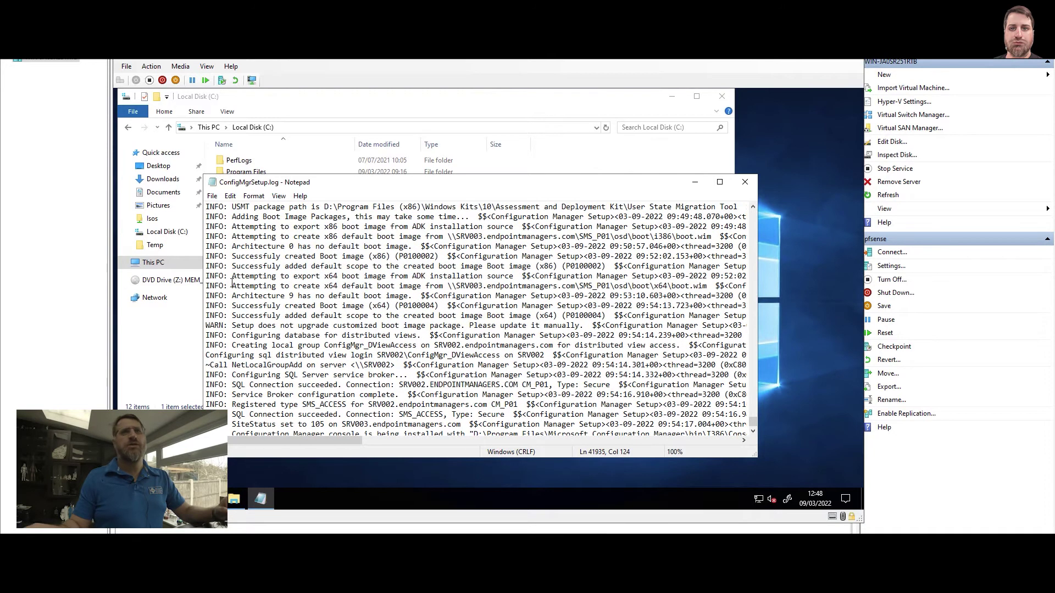
pyautogui.moveTo(209, 325); pyautogui.dragTo(228, 325)
pyautogui.moveTo(547, 327); pyautogui.dragTo(550, 327)
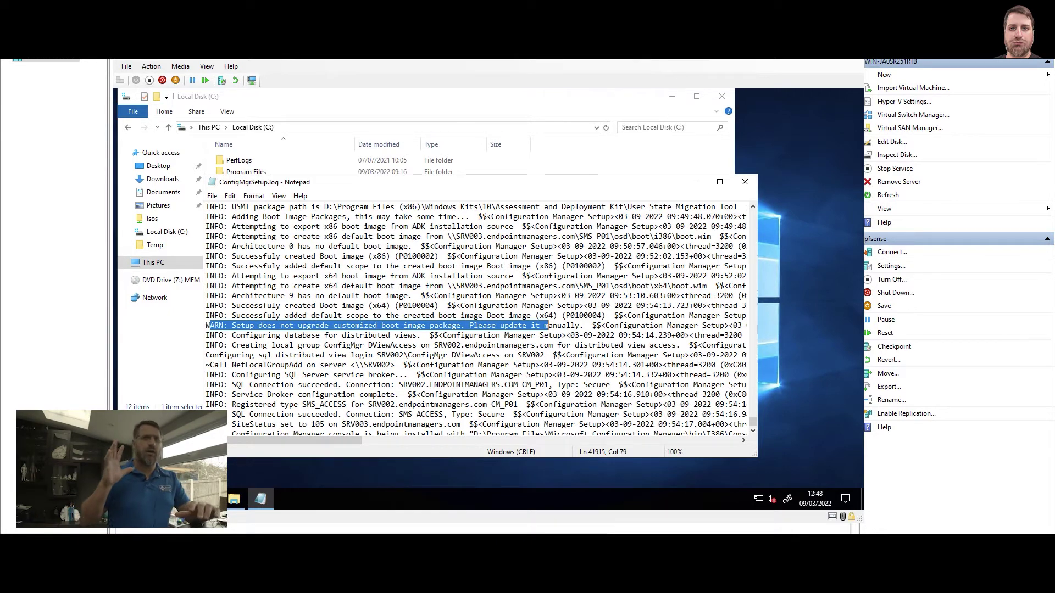
pyautogui.click(745, 181)
pyautogui.click(723, 97)
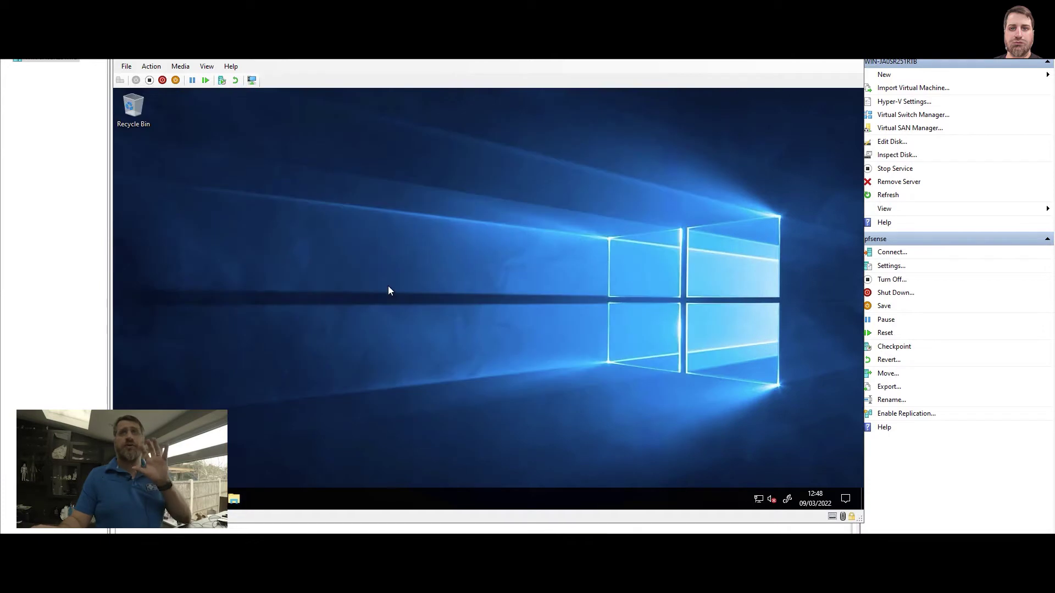
# Launch the Configuration Manager Console from the Microsoft Endpoint Manager program group
pyautogui.press('super')
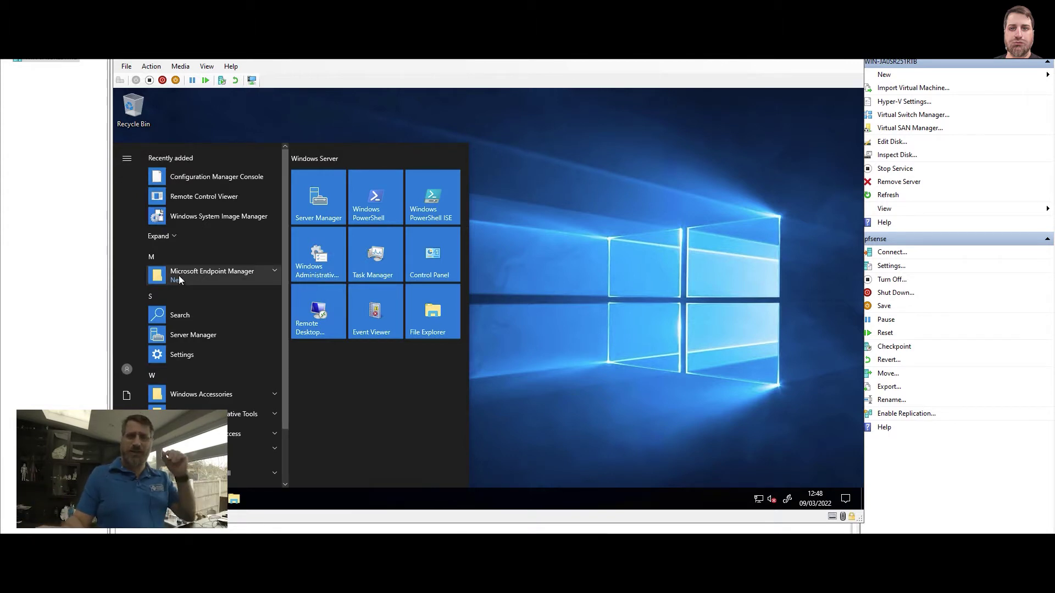
pyautogui.click(274, 271)
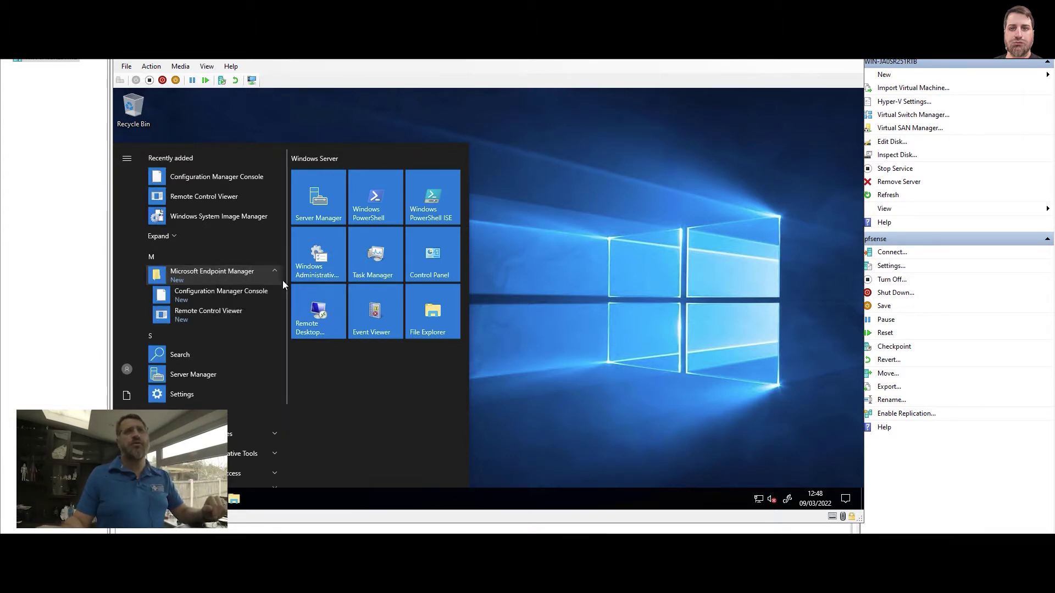
pyautogui.click(254, 297)
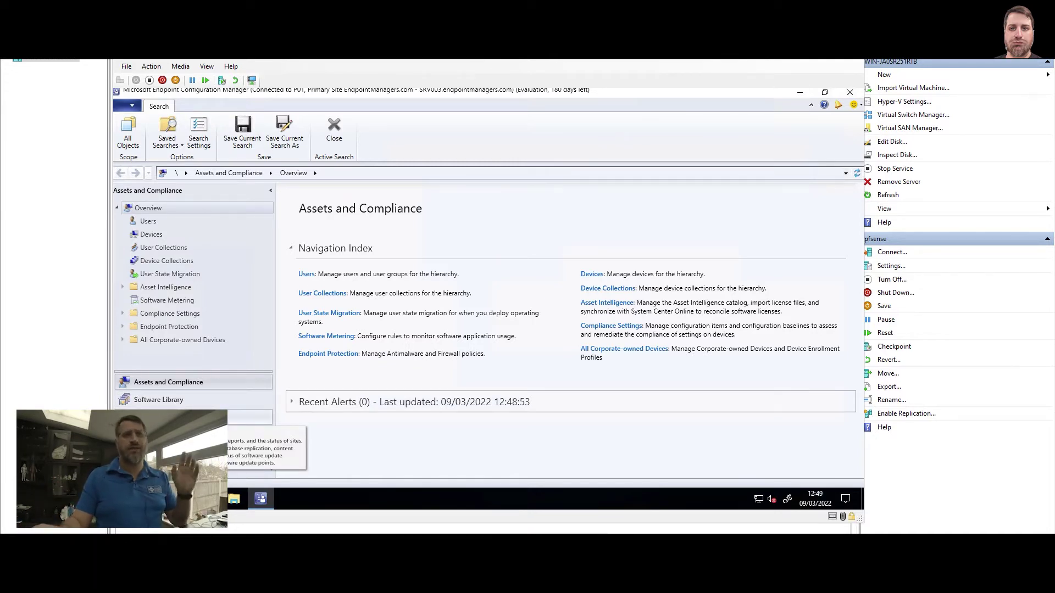
# Open Component Status under System Status in the Monitoring workspace and review the component list down to its end
pyautogui.click(165, 418)
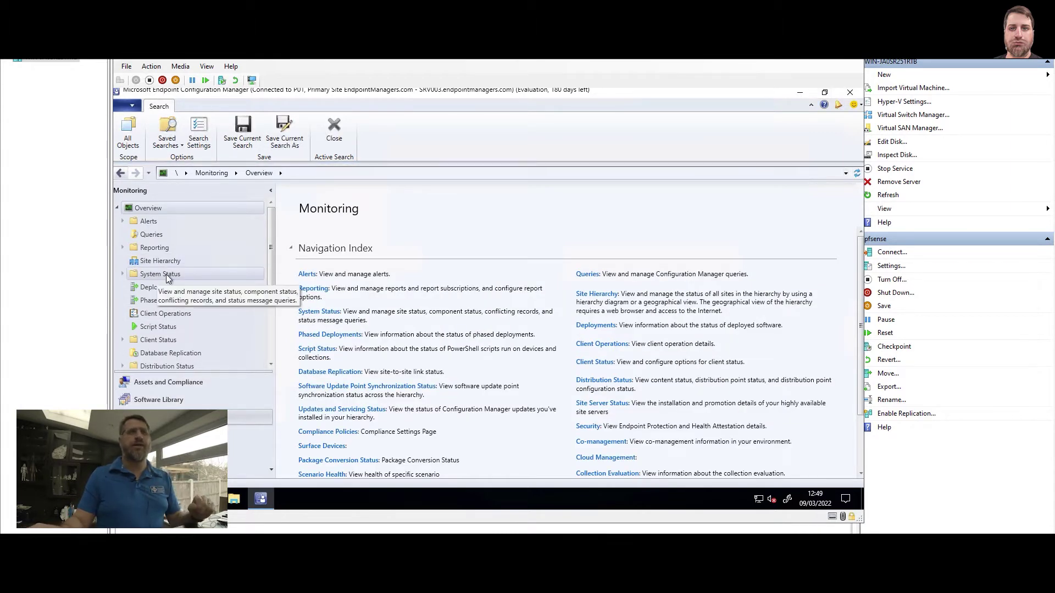
pyautogui.click(121, 274)
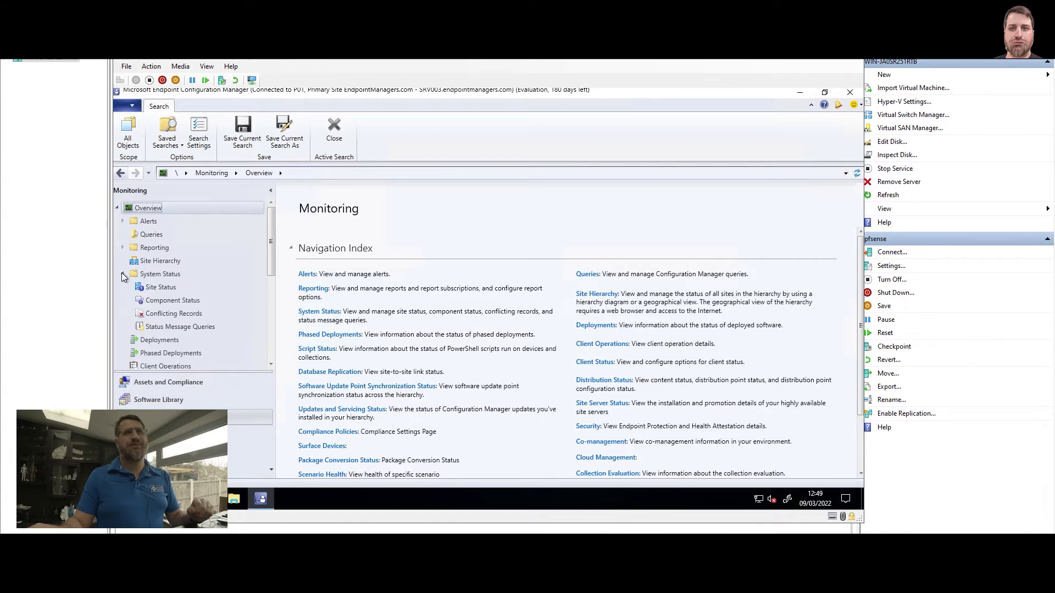
pyautogui.click(162, 301)
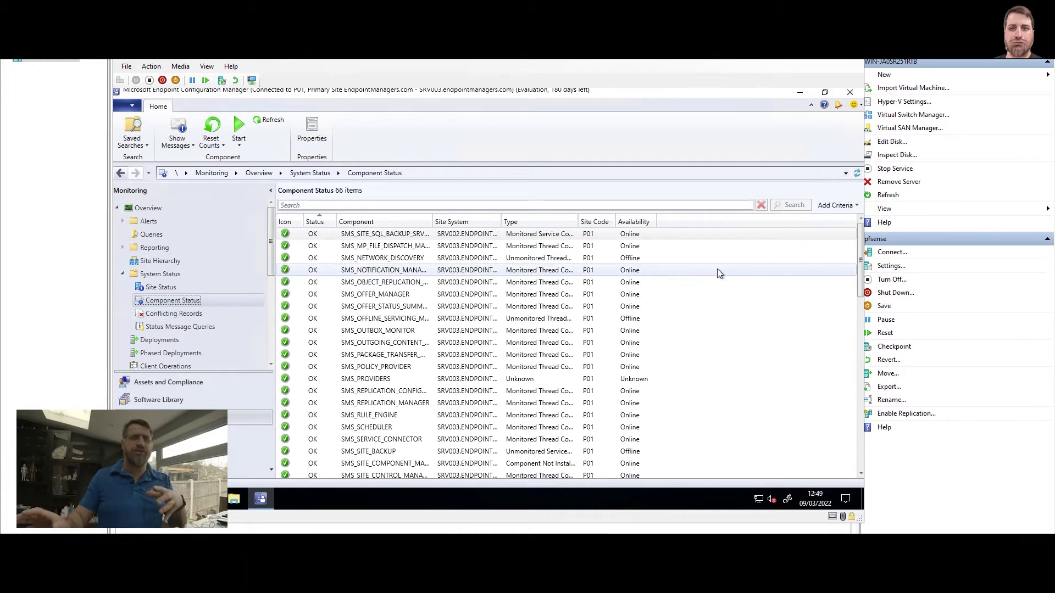
pyautogui.click(316, 234)
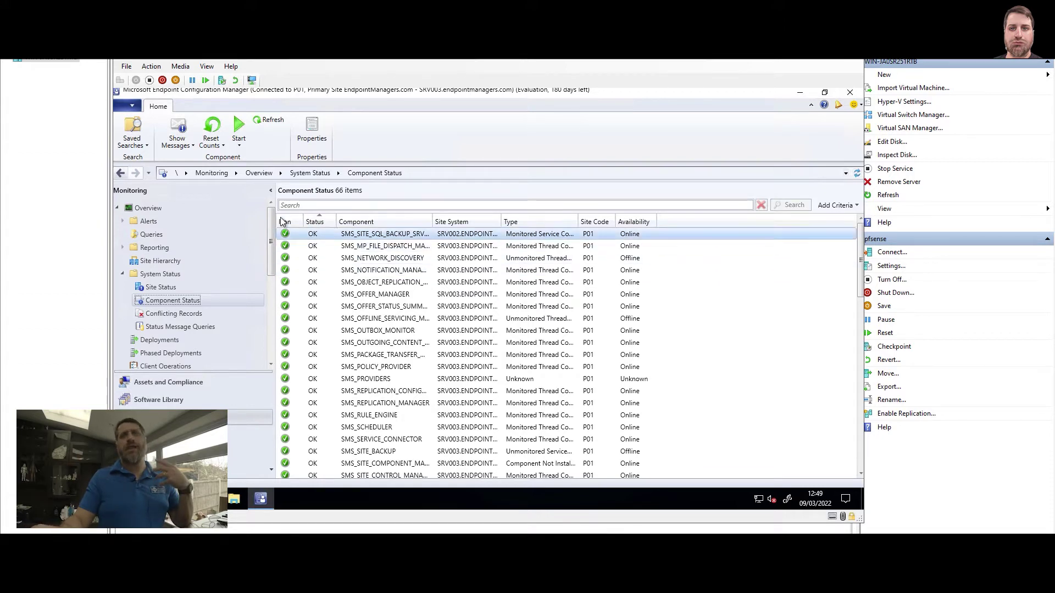
pyautogui.scroll(-10, 329, 277)
pyautogui.scroll(-3, 331, 282)
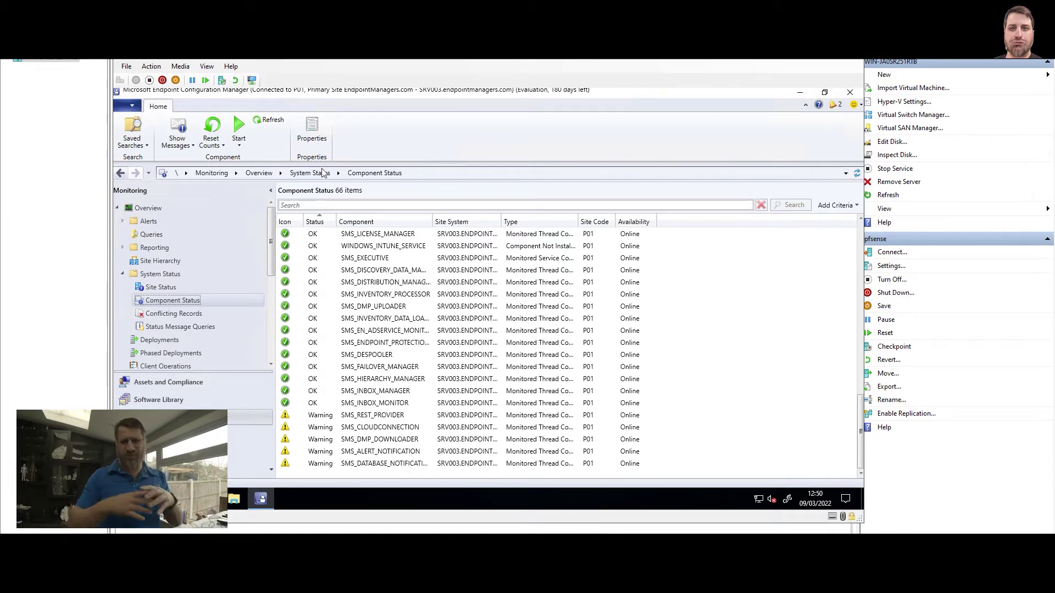
# Search the component status list for sms_database, widen the Component column to show full names and select the matching component
pyautogui.click(300, 206)
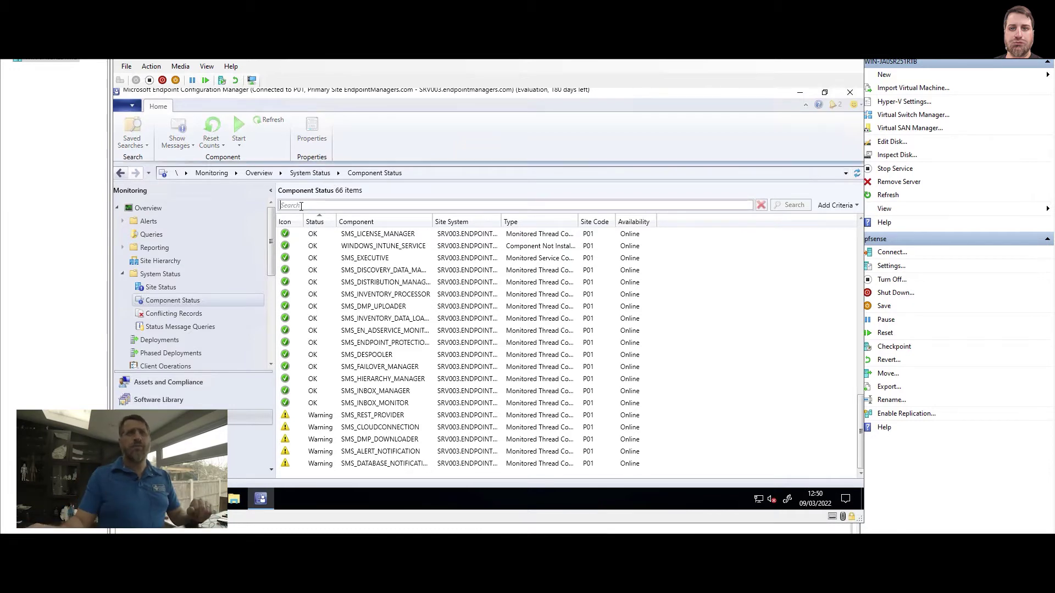
pyautogui.write('sms_database')
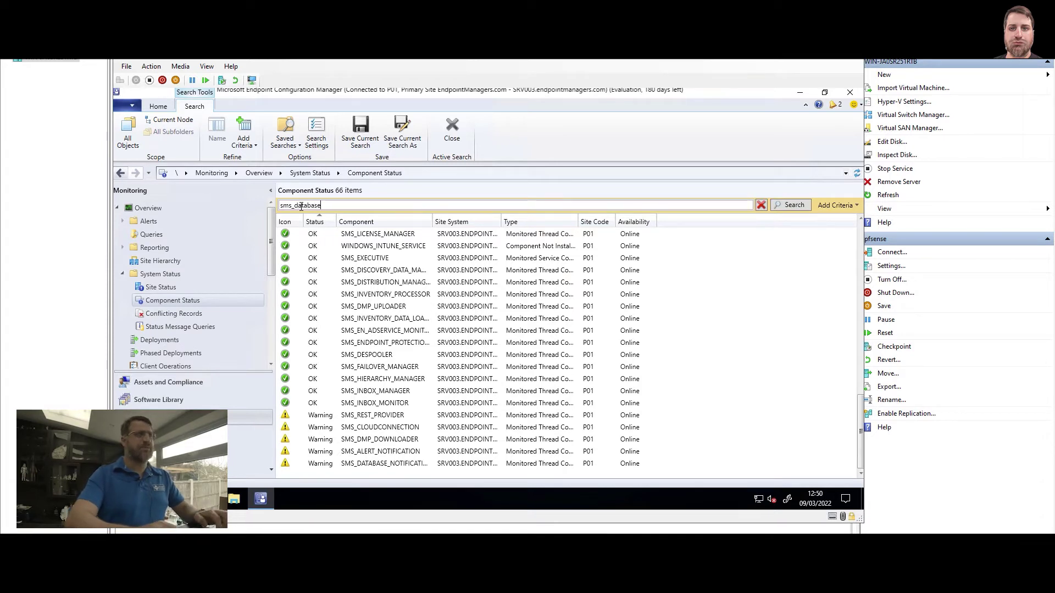
pyautogui.press('Return')
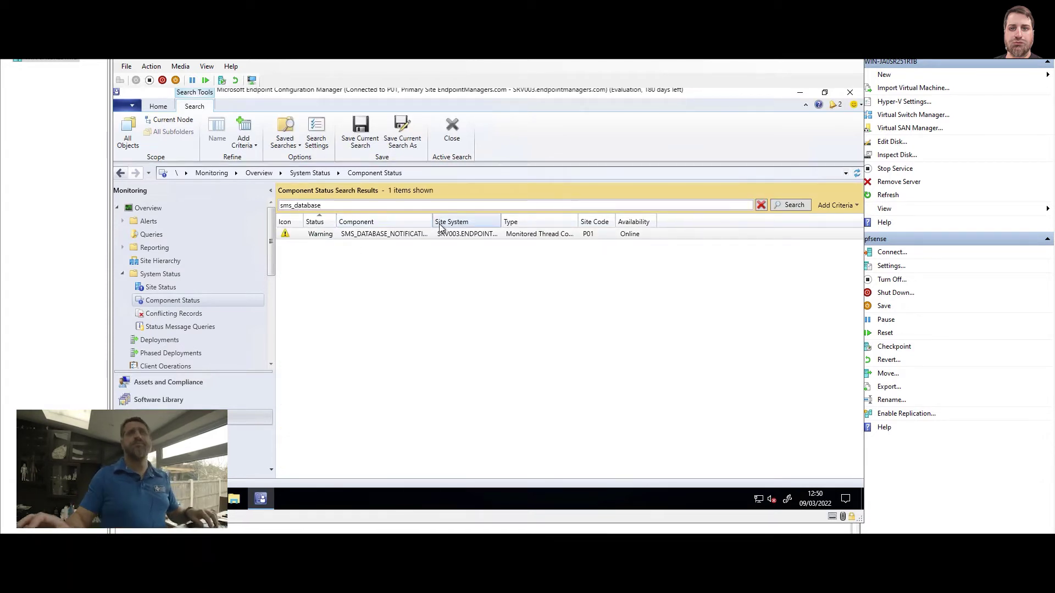
pyautogui.moveTo(433, 222); pyautogui.dragTo(530, 222)
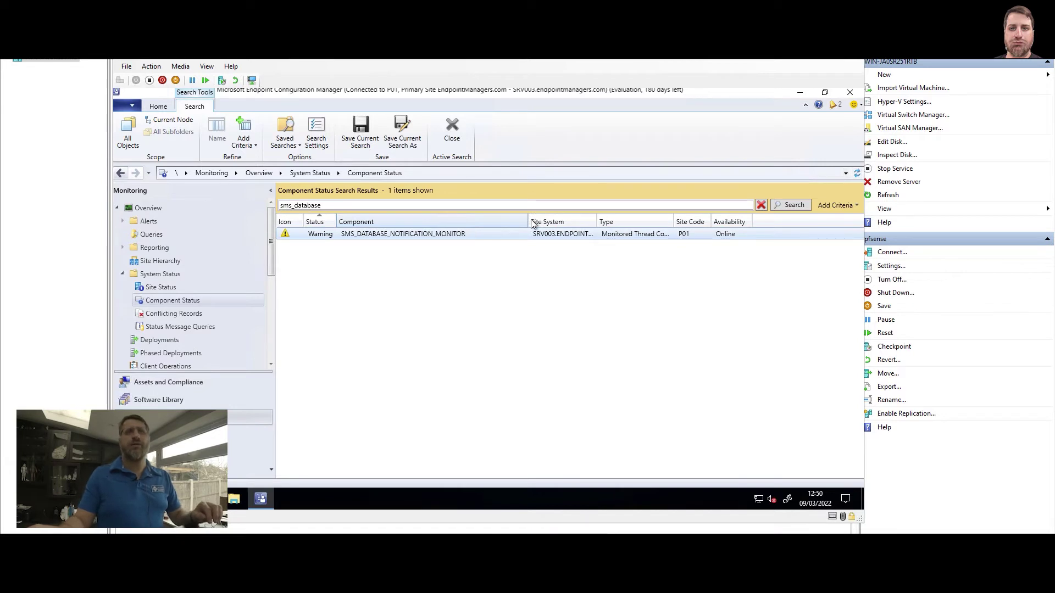
pyautogui.click(436, 235)
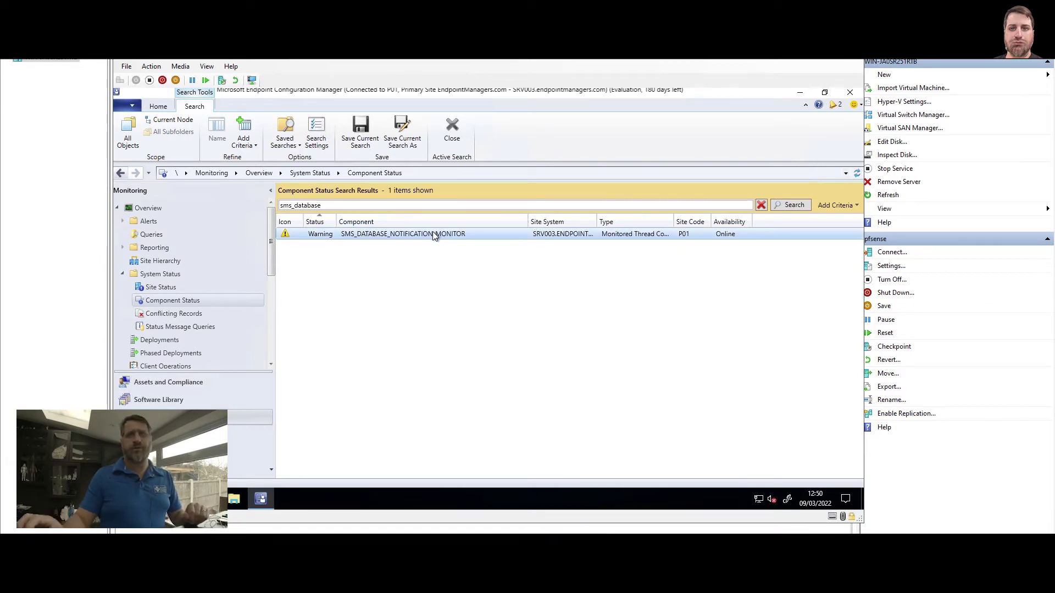
# Show all status messages from 1 day ago for SMS_DATABASE_NOTIFICATION_MONITOR, with the viewer maximized and its Component column widened
pyautogui.rightClick(433, 235)
pyautogui.moveTo(467, 245)
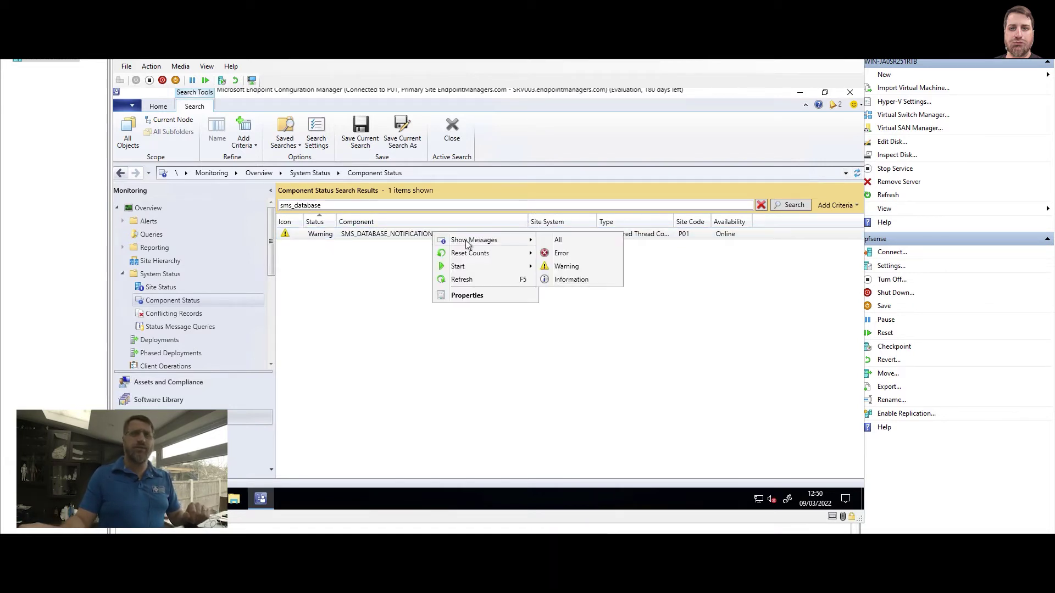
pyautogui.click(558, 242)
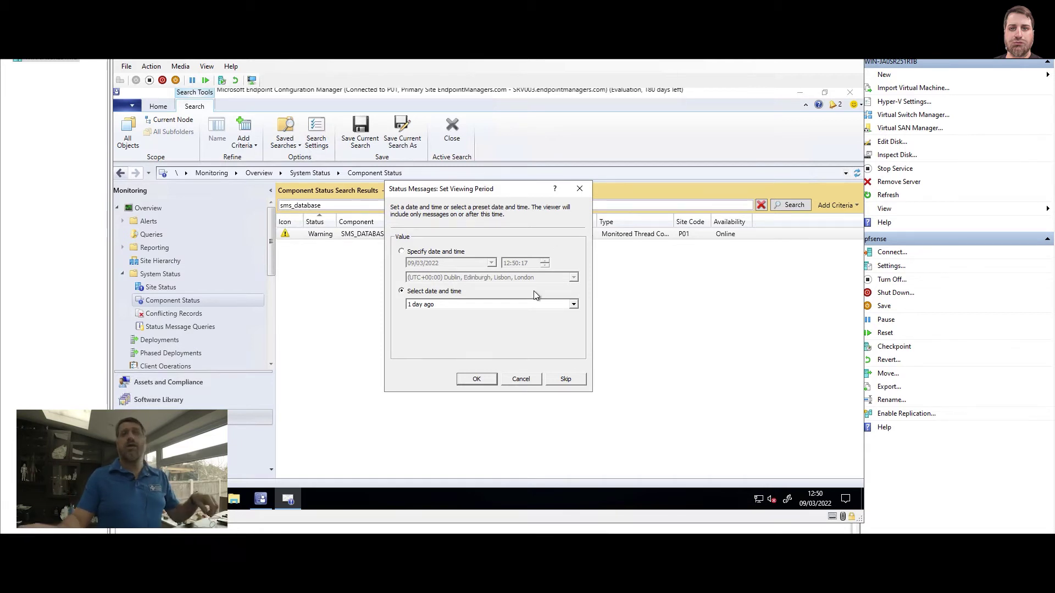
pyautogui.click(490, 381)
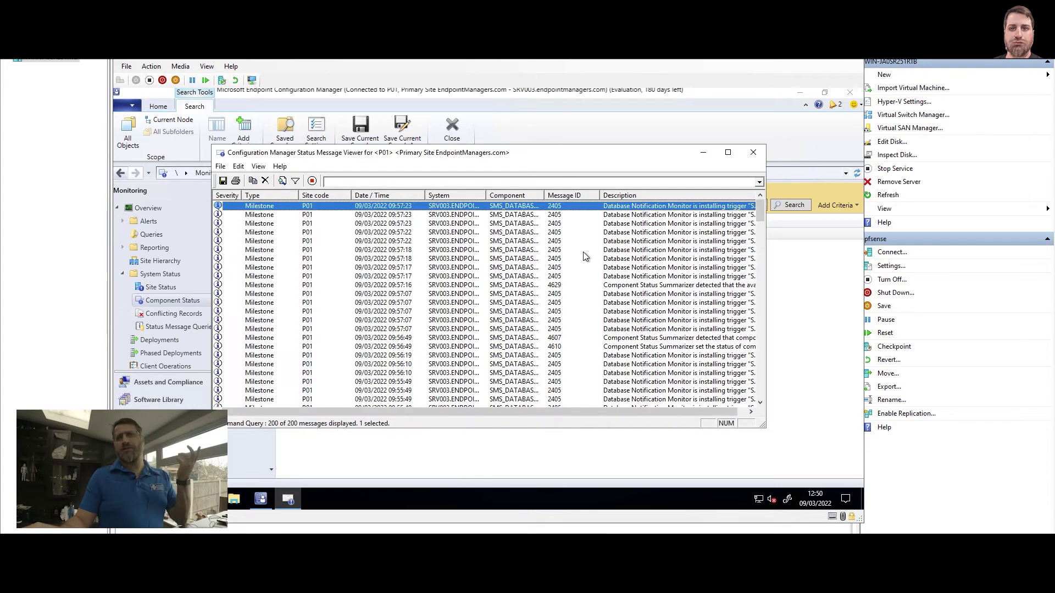
pyautogui.click(729, 154)
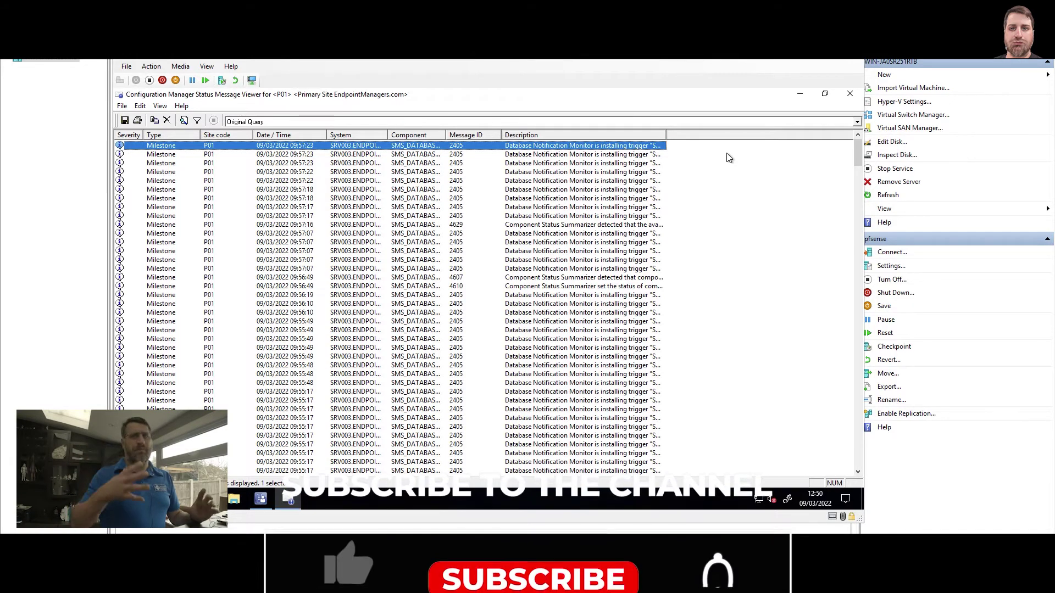
pyautogui.moveTo(445, 135)
pyautogui.mouseDown()
pyautogui.moveTo(485, 135)
pyautogui.moveTo(466, 135)
pyautogui.mouseUp()
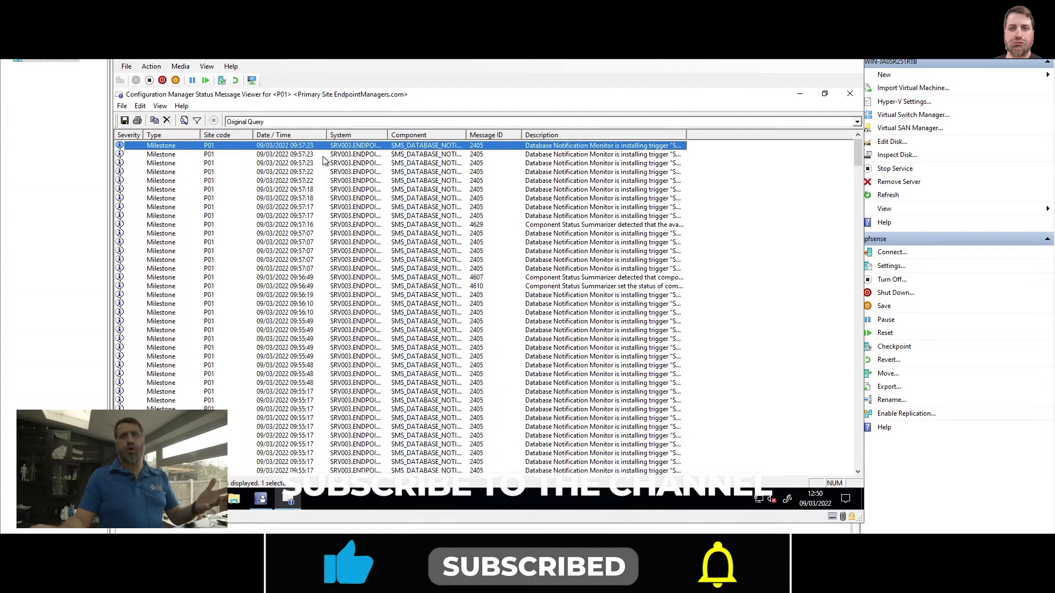
# Find the warnings with message ID 2420 and open the details of the "Delete Aged Console Connection Data" message
pyautogui.scroll(-9, 318, 203)
pyautogui.scroll(-1, 352, 253)
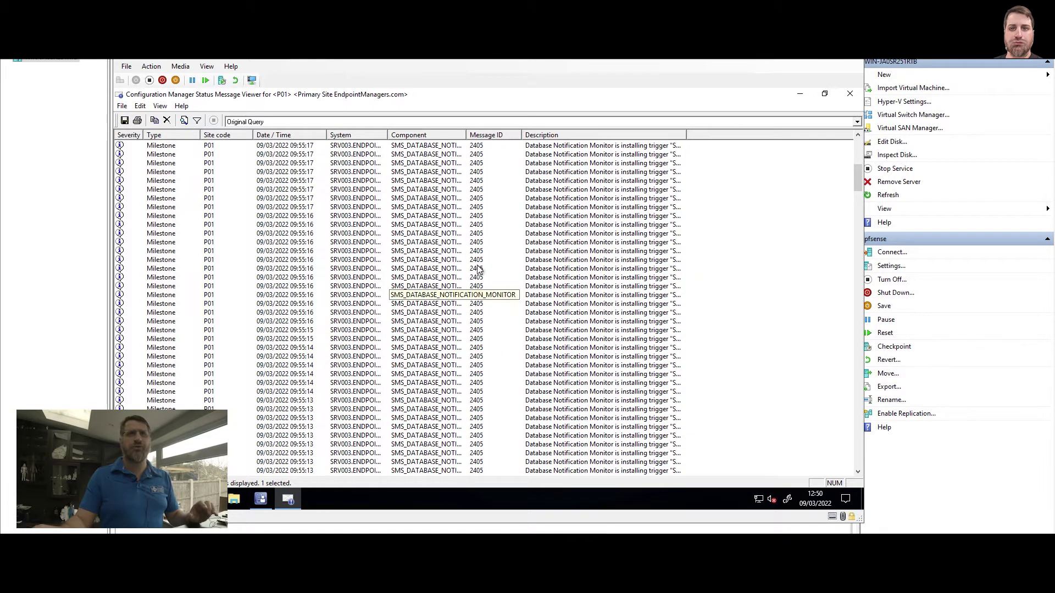
pyautogui.click(859, 217)
pyautogui.moveTo(860, 220); pyautogui.dragTo(860, 439)
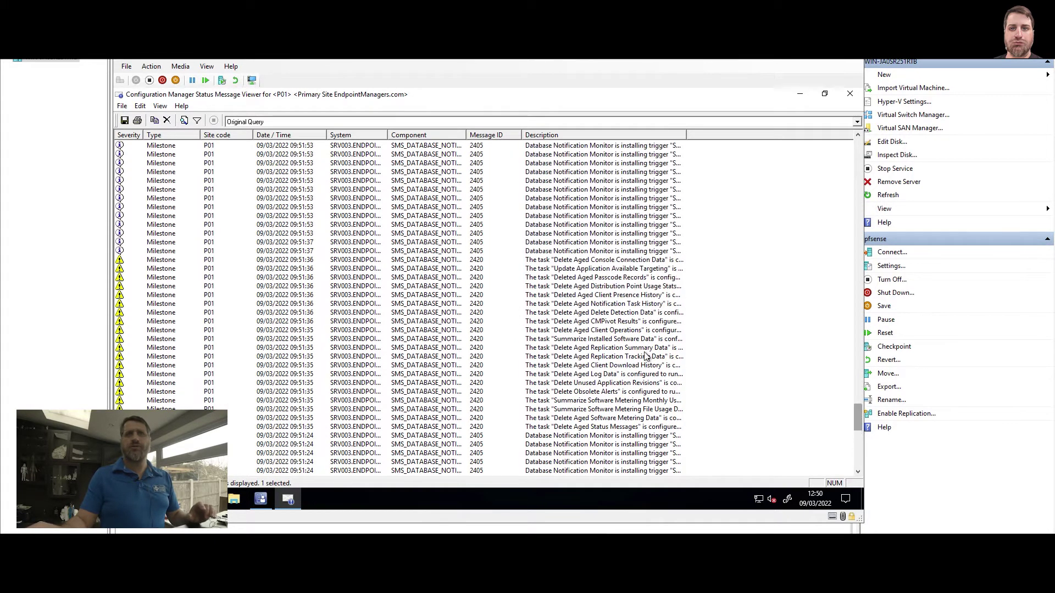
pyautogui.click(178, 262)
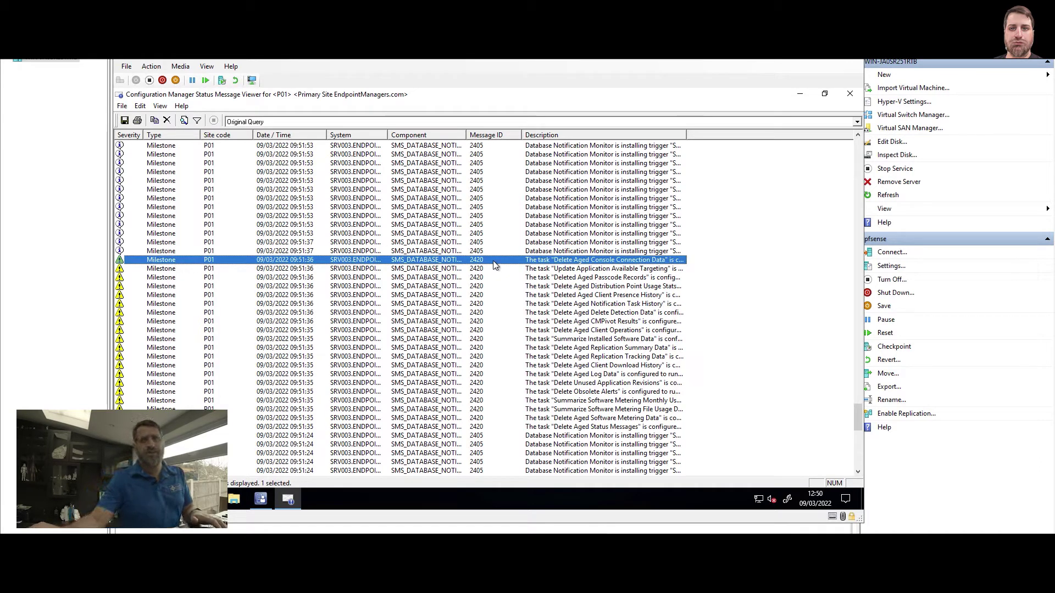
pyautogui.moveTo(554, 262)
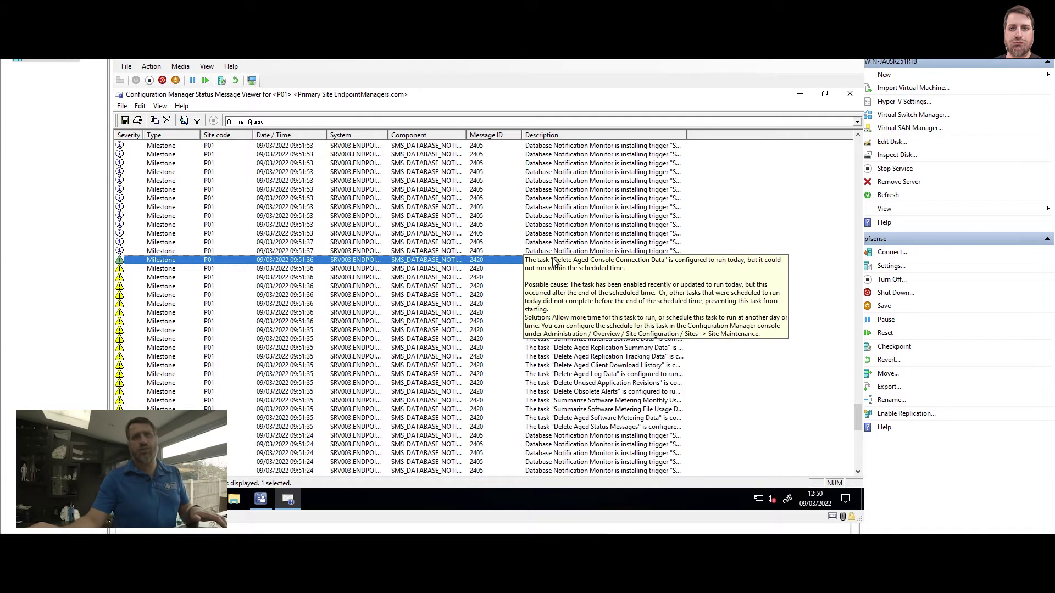
pyautogui.doubleClick(512, 263)
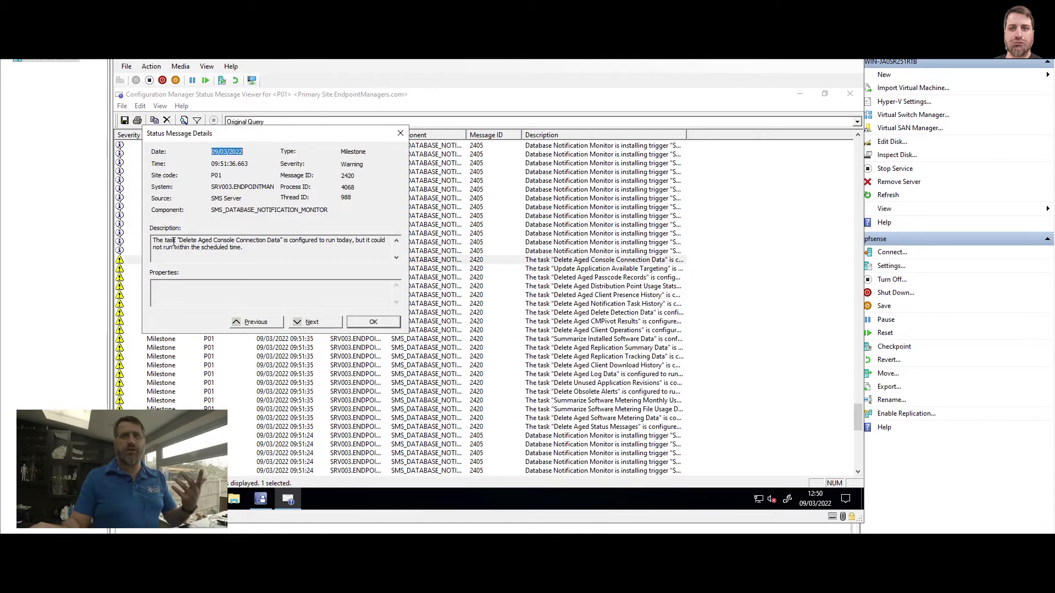
# Read the warning's full description through to its end, and close the message details and the Status Message Viewer
pyautogui.moveTo(154, 240); pyautogui.dragTo(373, 248)
pyautogui.moveTo(289, 248); pyautogui.dragTo(245, 248)
pyautogui.click(308, 254)
pyautogui.click(396, 257)
pyautogui.click(396, 257)
pyautogui.click(396, 257)
pyautogui.click(396, 257)
pyautogui.click(384, 323)
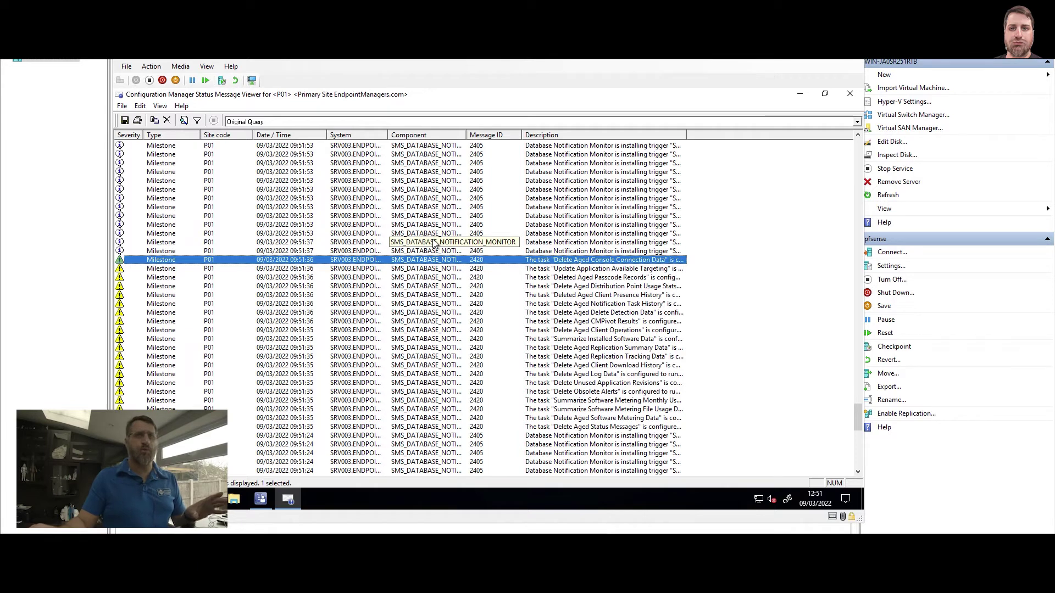
pyautogui.click(850, 95)
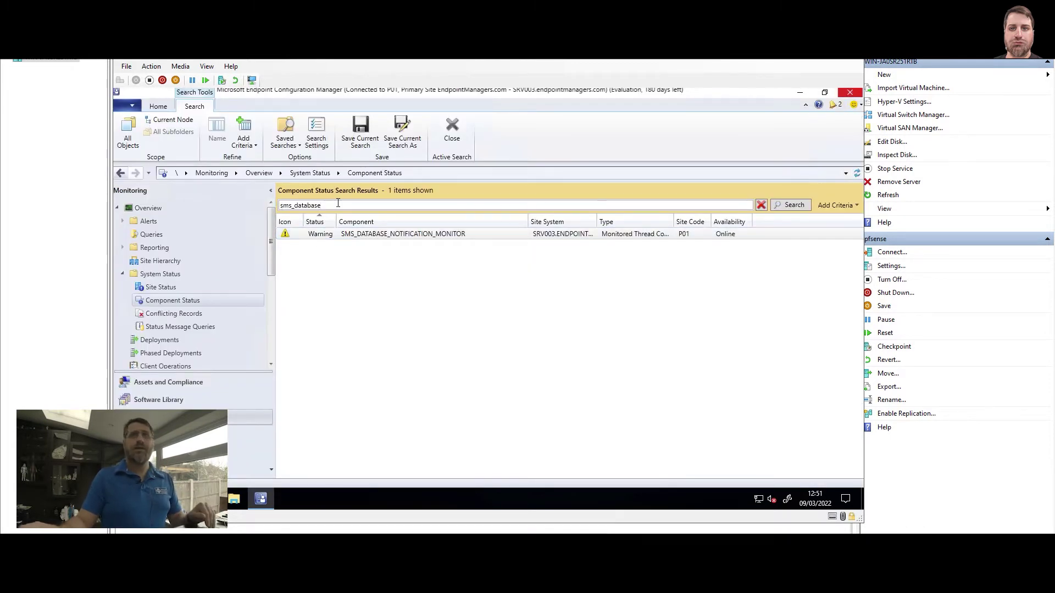
# Search the component status list for sms_site_sql instead
pyautogui.moveTo(337, 203); pyautogui.dragTo(260, 203)
pyautogui.write('sms_site_sql')
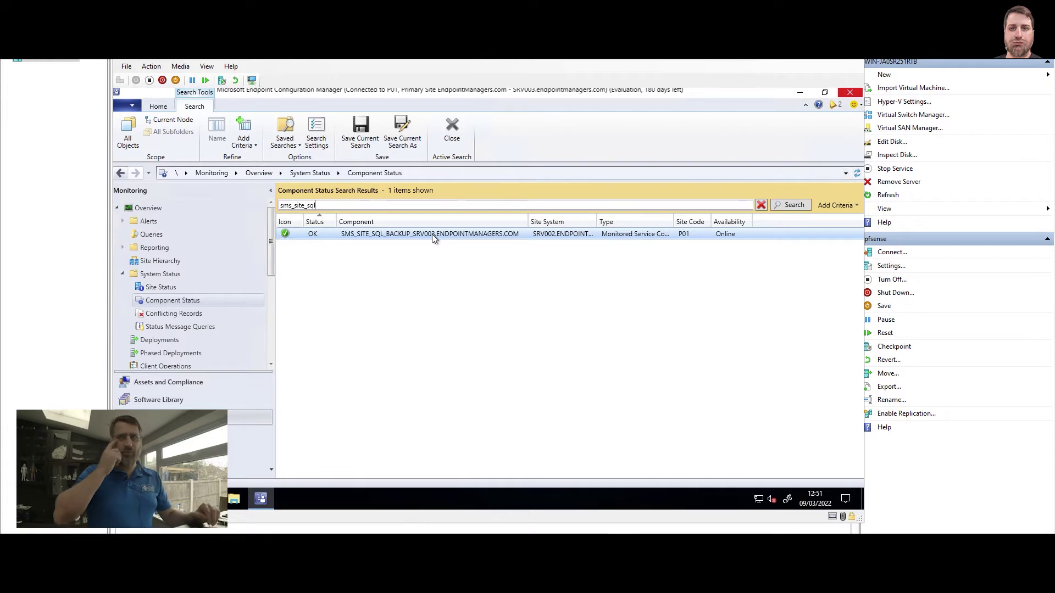
# Switch to the SRV002 virtual machine and open its Services console
pyautogui.click(336, 519)
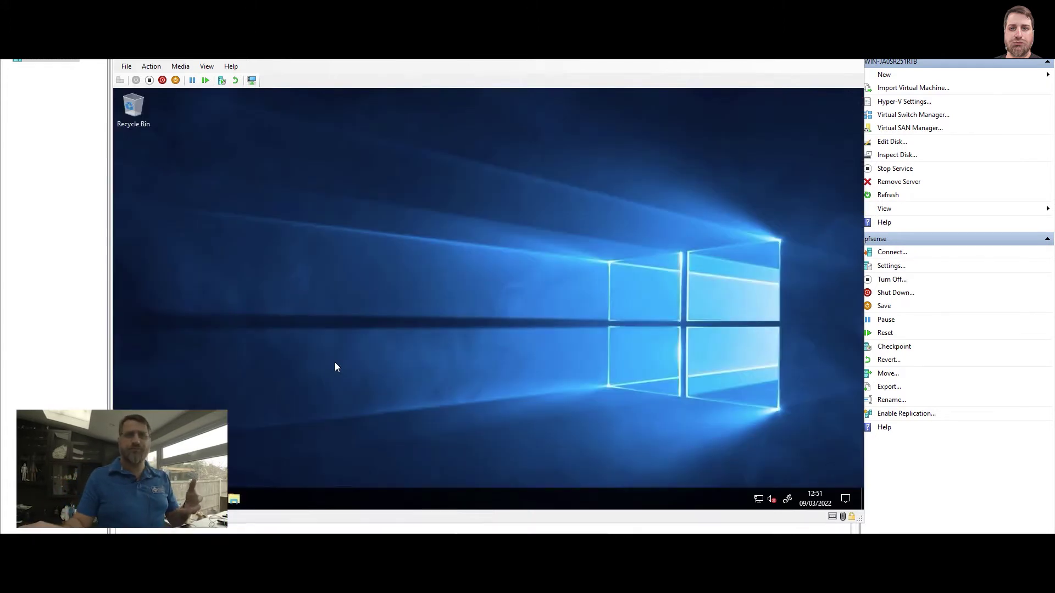
pyautogui.press('super+r')
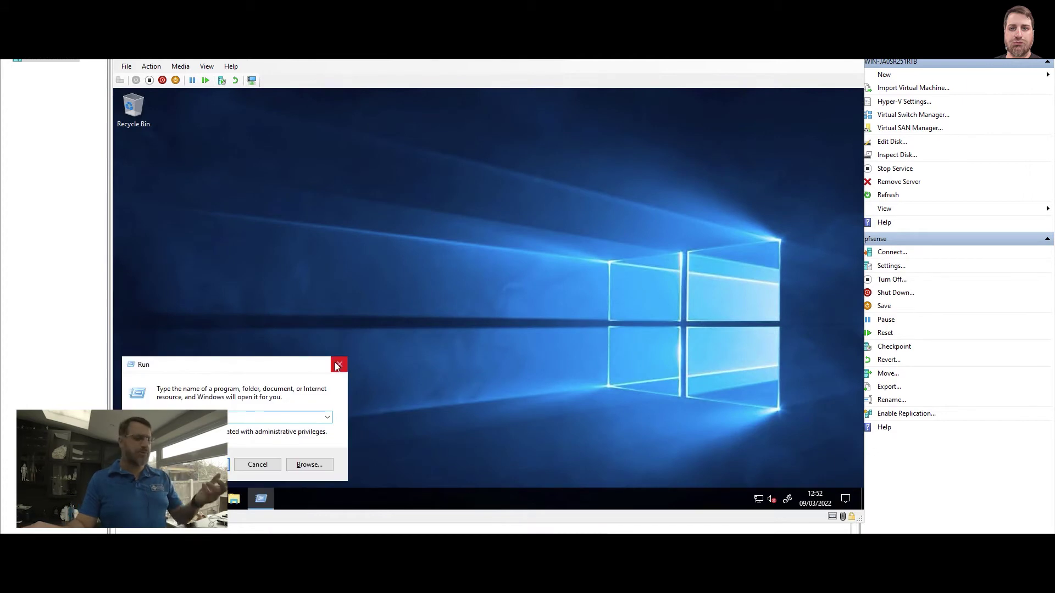
pyautogui.click(337, 366)
pyautogui.press('super')
pyautogui.write('services')
pyautogui.press('Return')
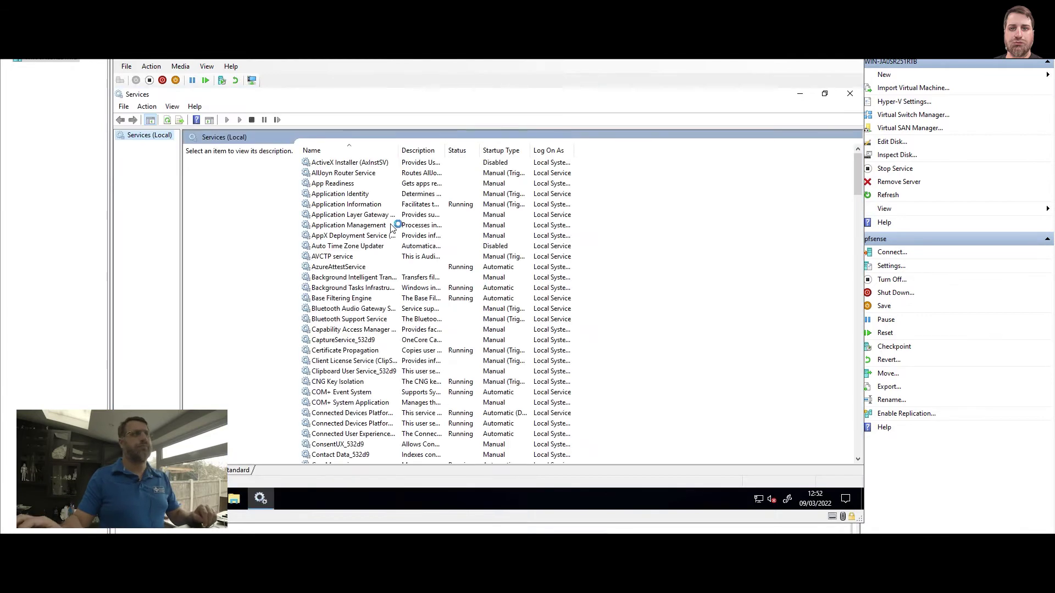
# Find the SMS_SITE_SQL_BACKUP service, widen the Name column to read its name, and close the Services console
pyautogui.click(390, 226)
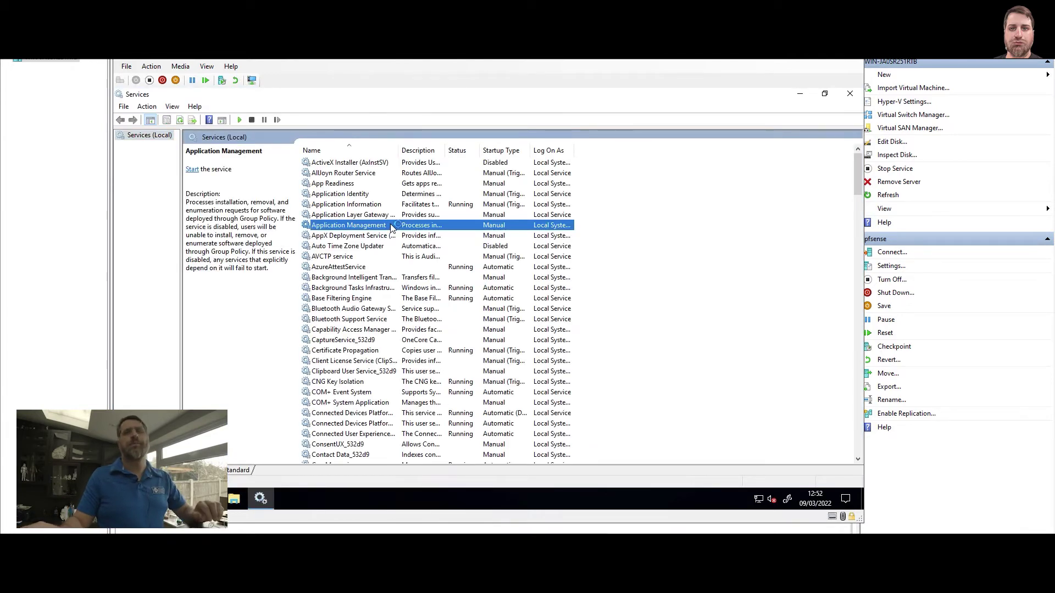
pyautogui.write('sms')
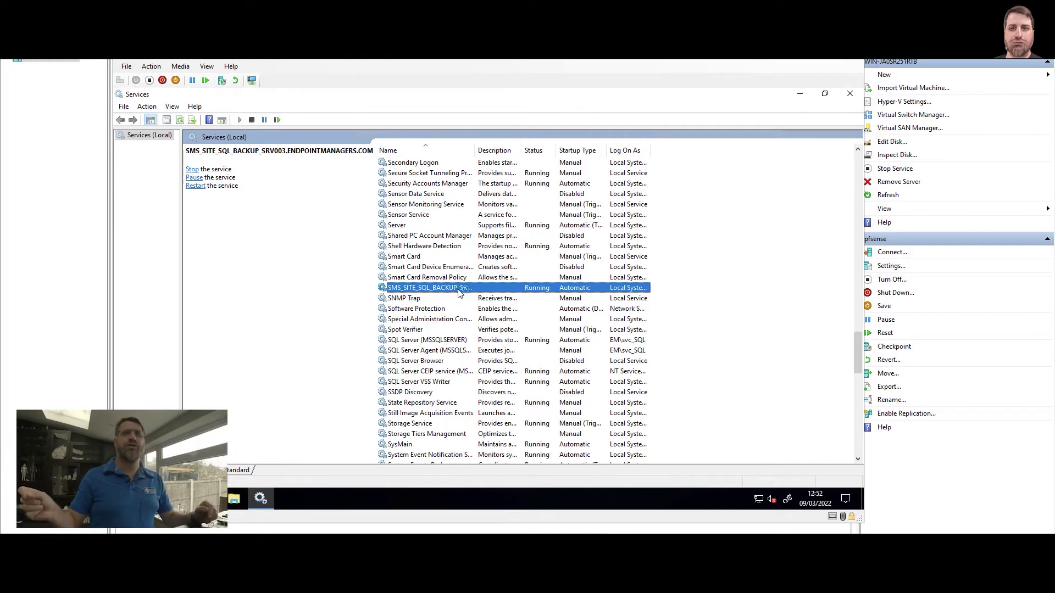
pyautogui.moveTo(474, 150); pyautogui.dragTo(518, 155)
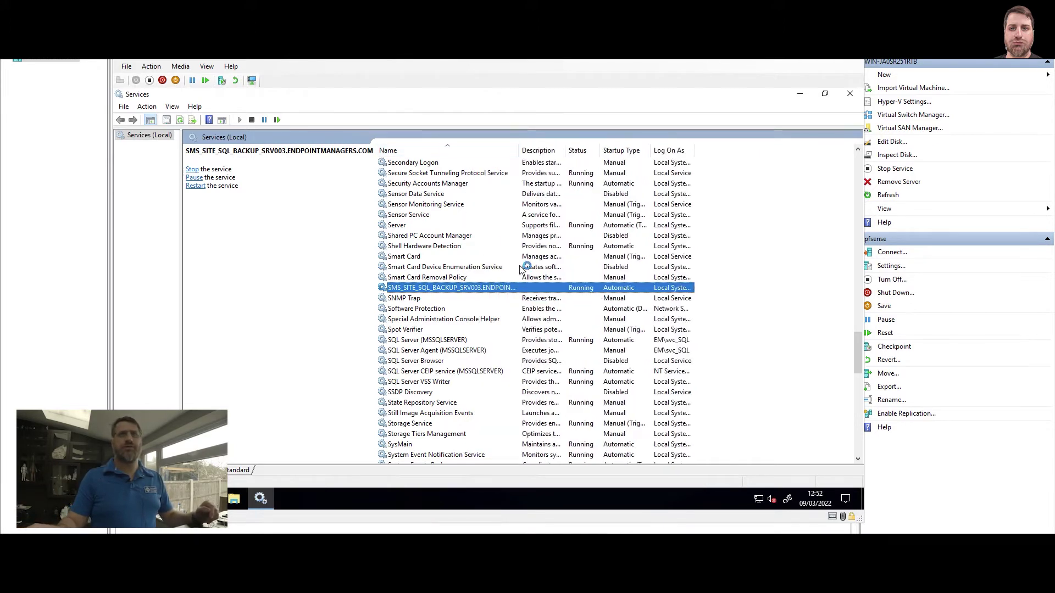
pyautogui.click(850, 95)
# Open SQL Server Management Studio and connect to the SRV002 Database Engine with Windows Authentication
pyautogui.click(127, 499)
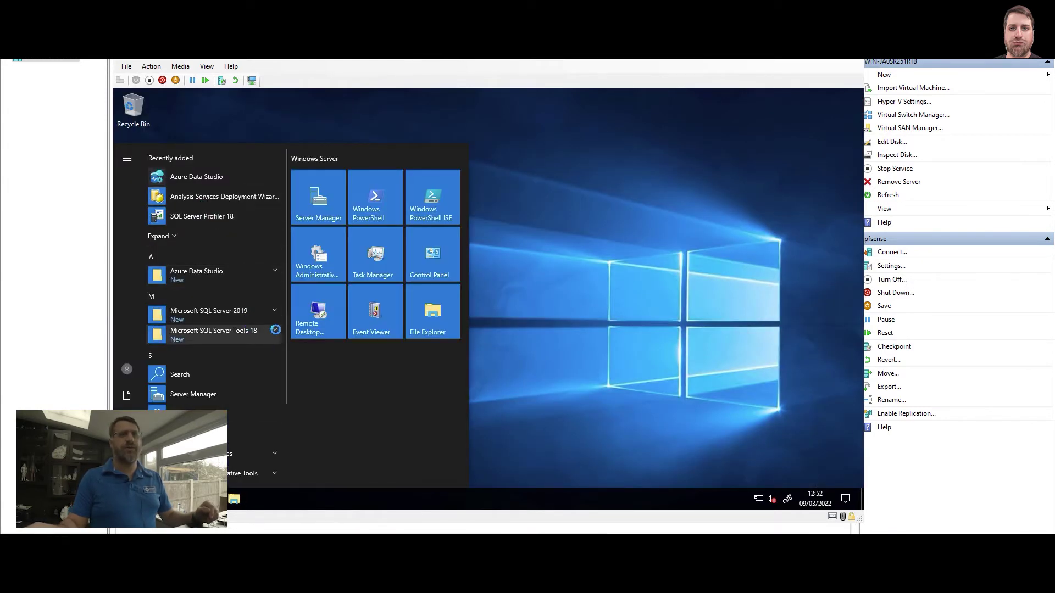
pyautogui.click(275, 330)
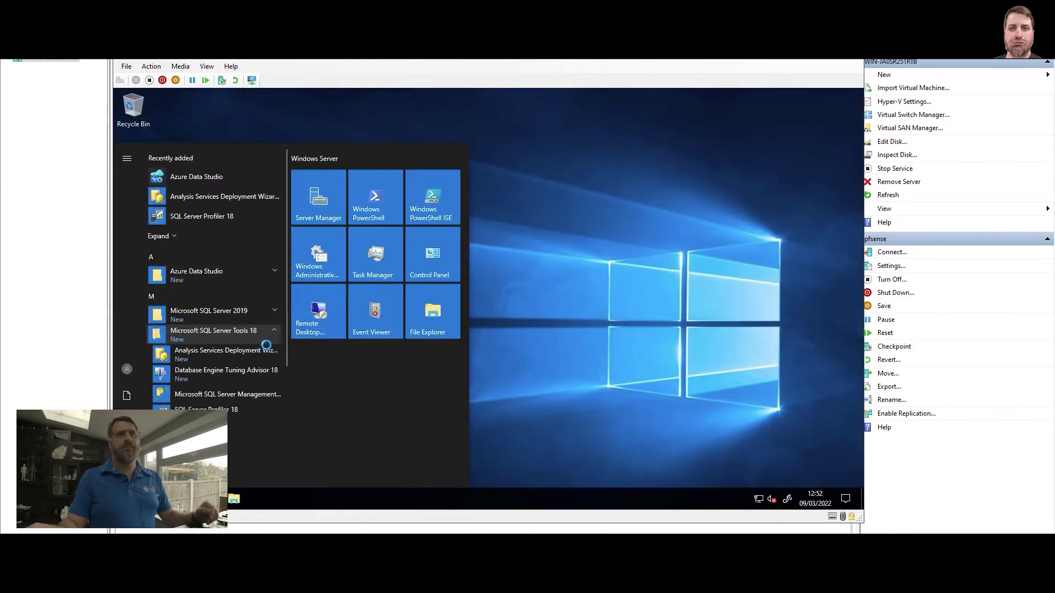
pyautogui.click(225, 394)
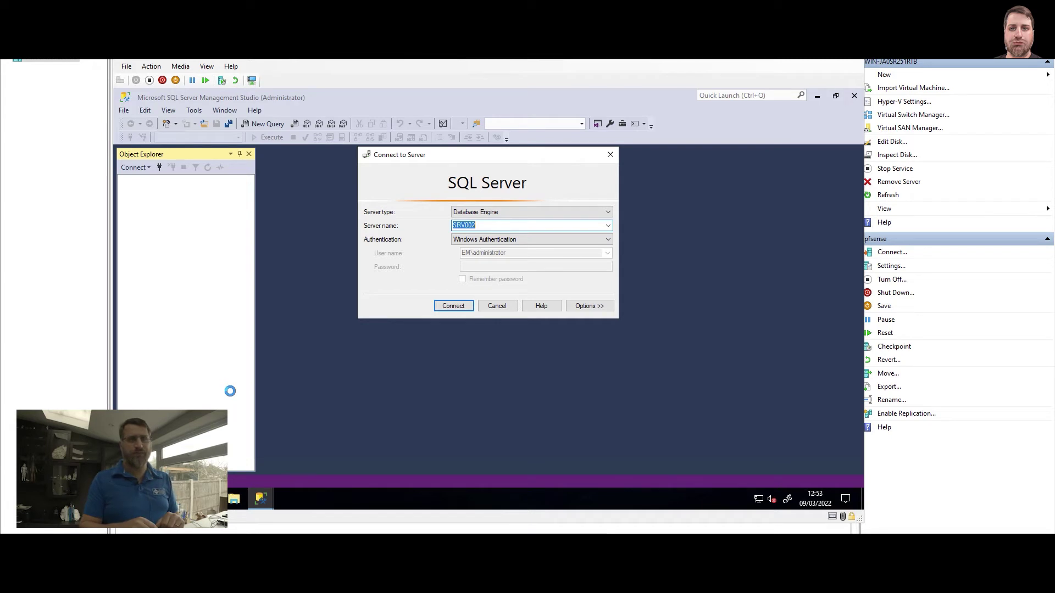
pyautogui.click(450, 304)
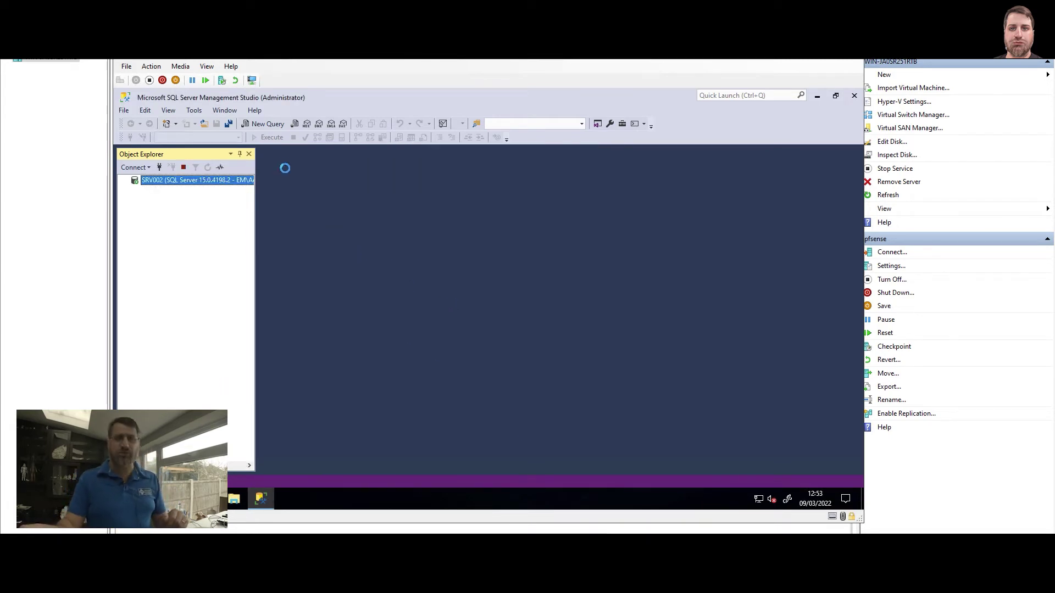
# Run the query "select * from v_Site" against the CM_P01 database in a new query window
pyautogui.click(270, 124)
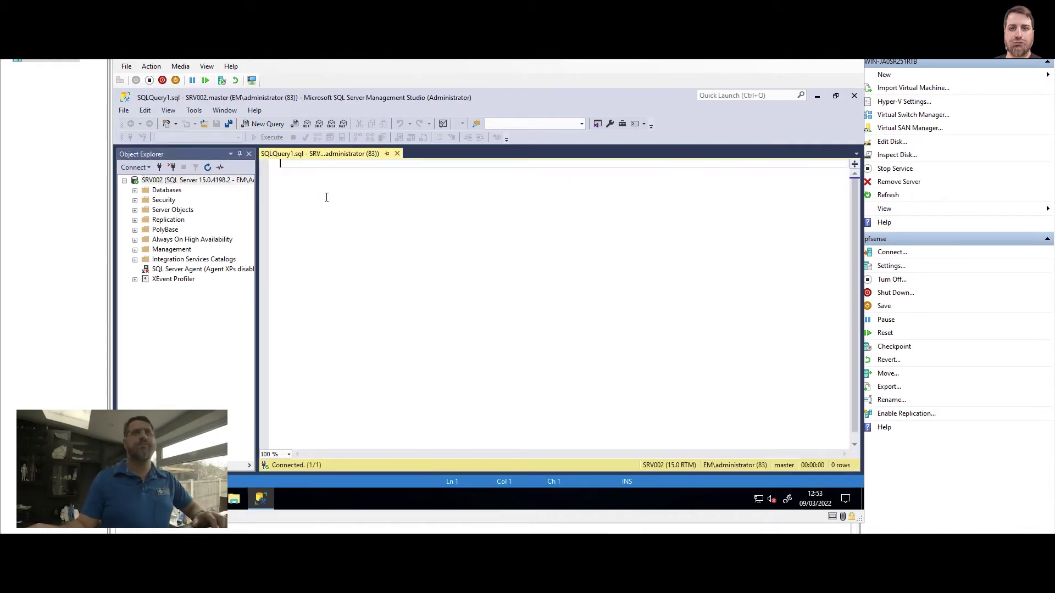
pyautogui.write('select * from v')
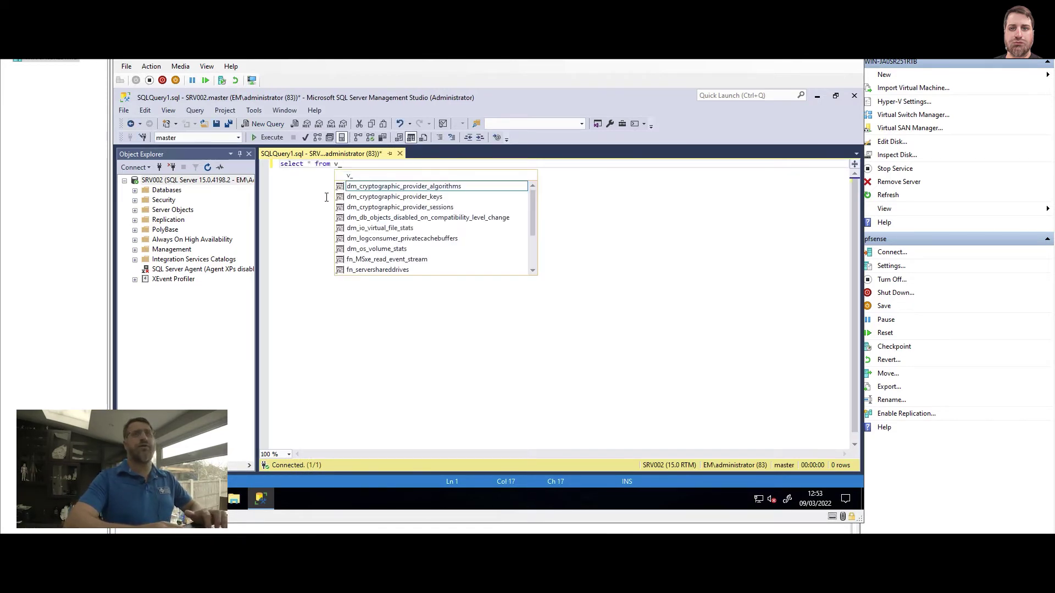
pyautogui.write('_Site')
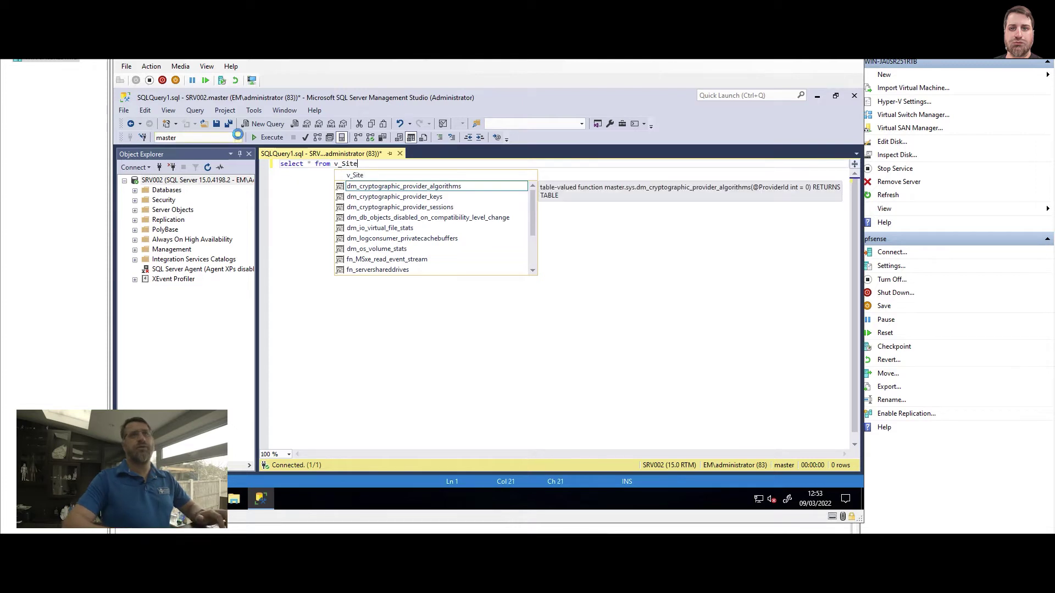
pyautogui.click(238, 138)
pyautogui.click(172, 148)
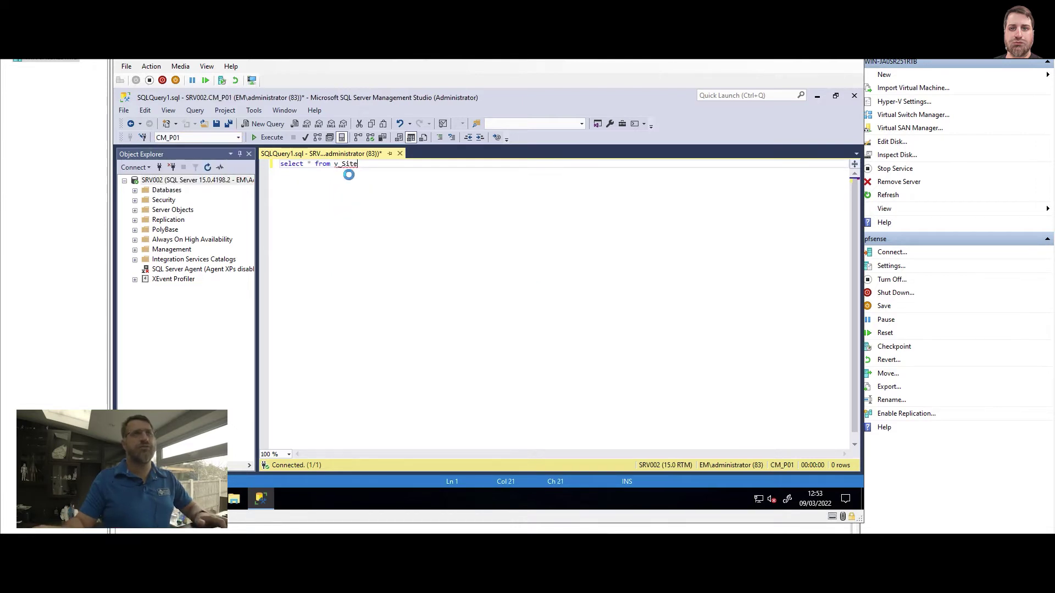
pyautogui.hotkey('ctrl', 'shift', 'Left')
pyautogui.press('BackSpace')
pyautogui.write('V_Site')
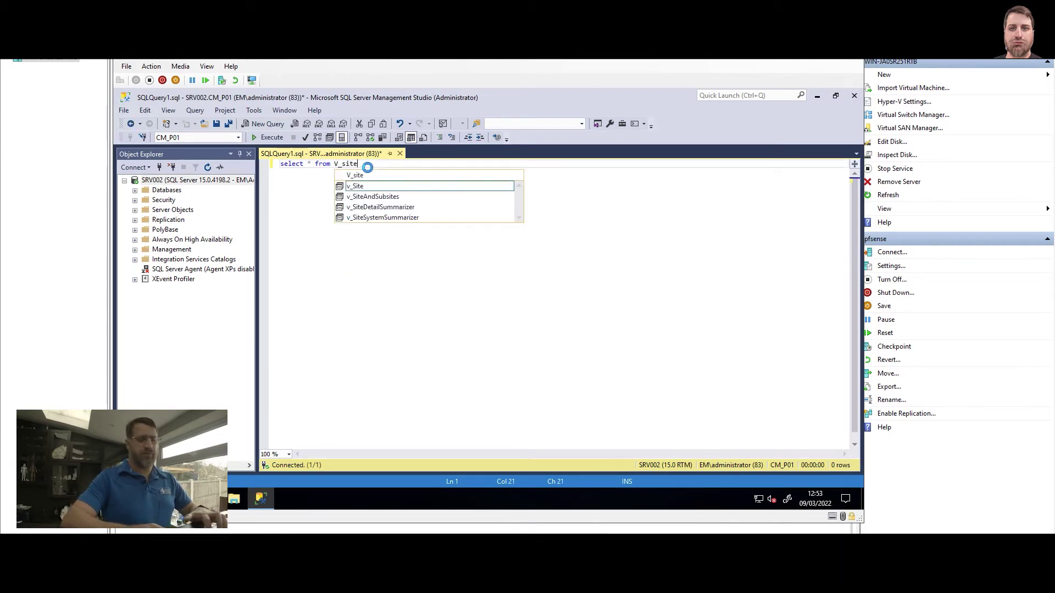
pyautogui.press('Tab')
pyautogui.press('F5')
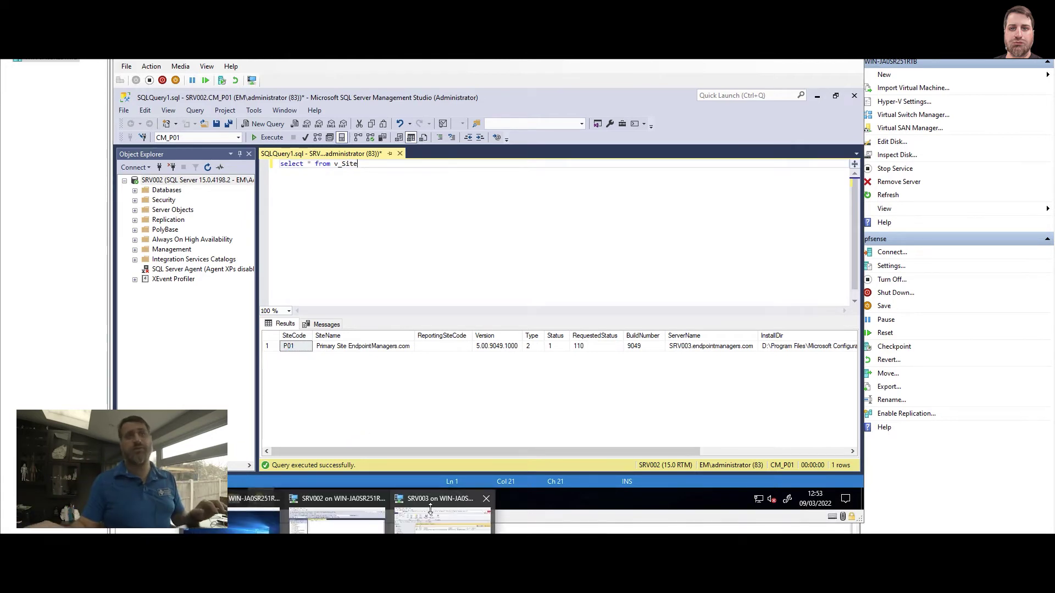
# Switch back to SRV003 and show all status messages from 1 day ago for the SMS_SITE_SQL_BACKUP component
pyautogui.click(430, 510)
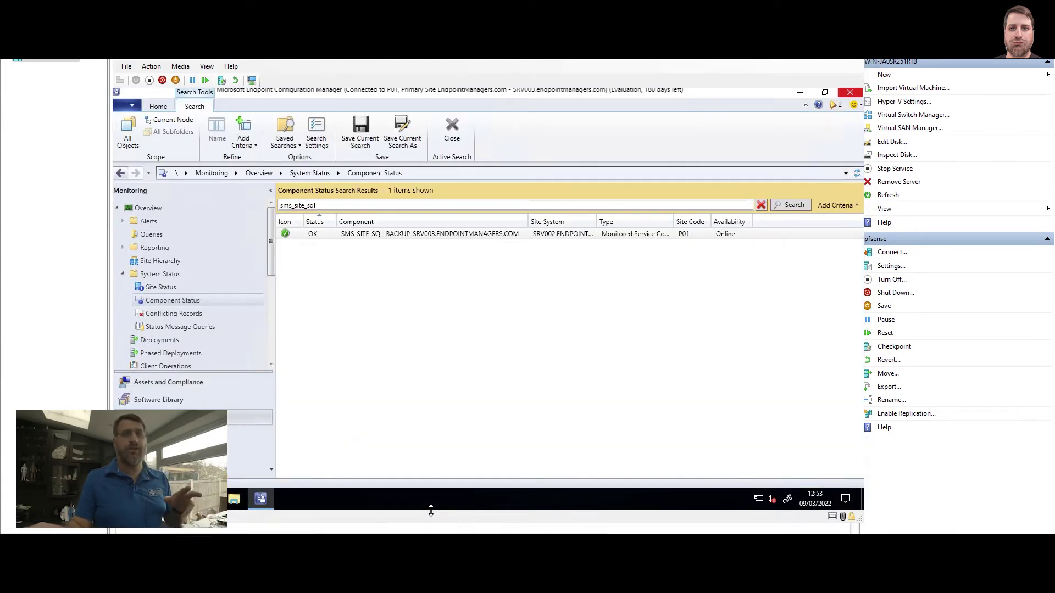
pyautogui.rightClick(374, 236)
pyautogui.moveTo(395, 248)
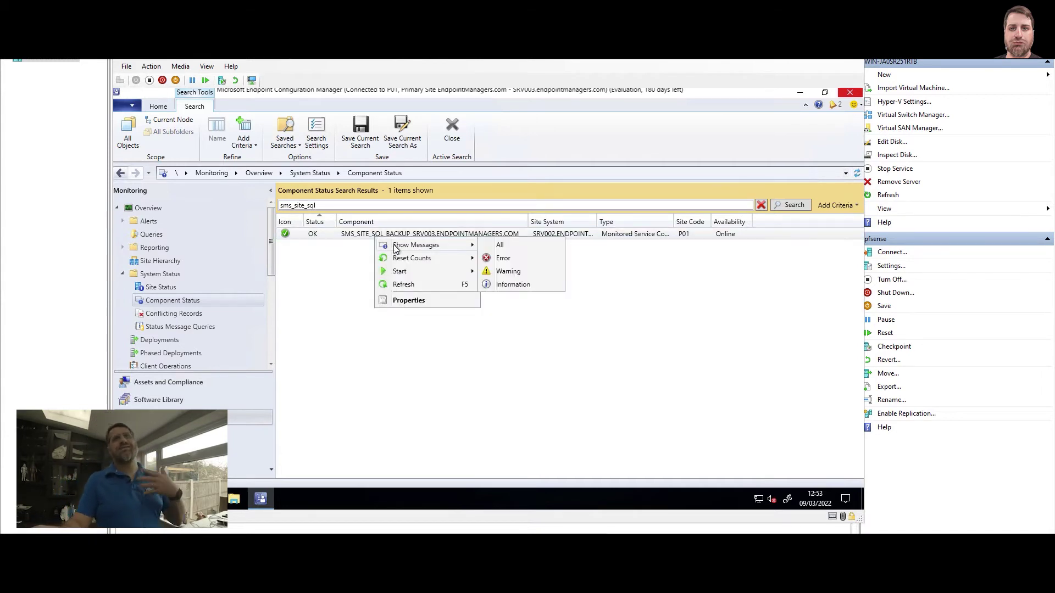
pyautogui.click(508, 245)
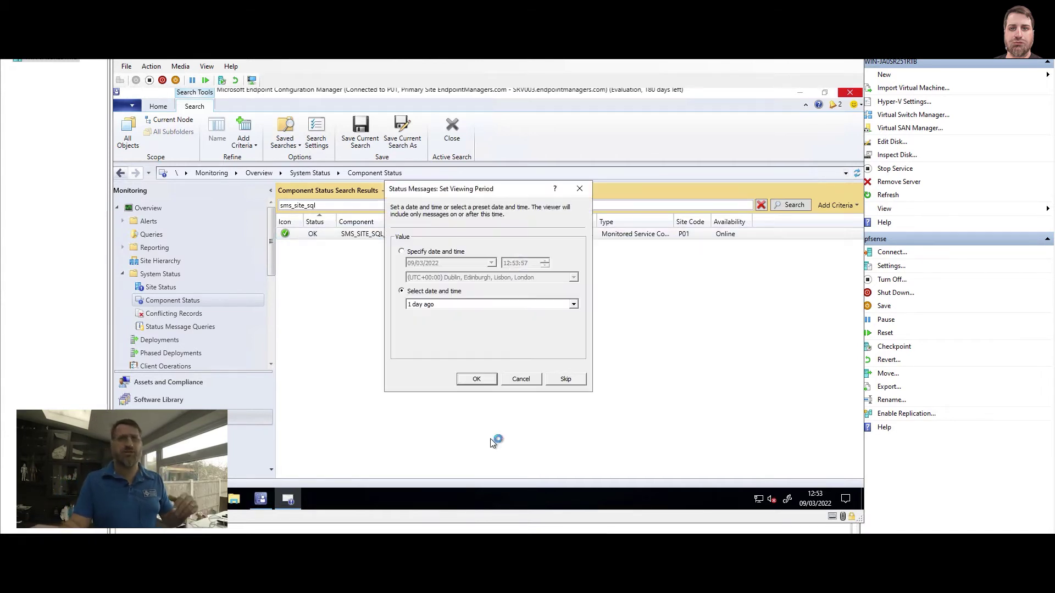
pyautogui.click(478, 379)
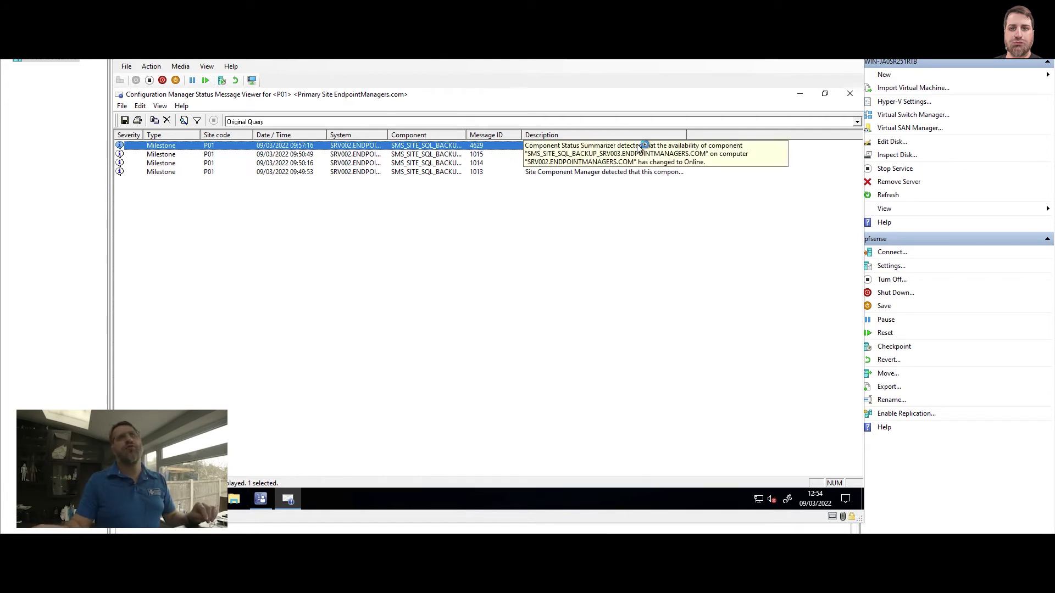
# Widen the Description column, read messages 1013, 1014, 1015 and 4629 in order, and close the Status Message Viewer
pyautogui.moveTo(687, 132); pyautogui.dragTo(807, 134)
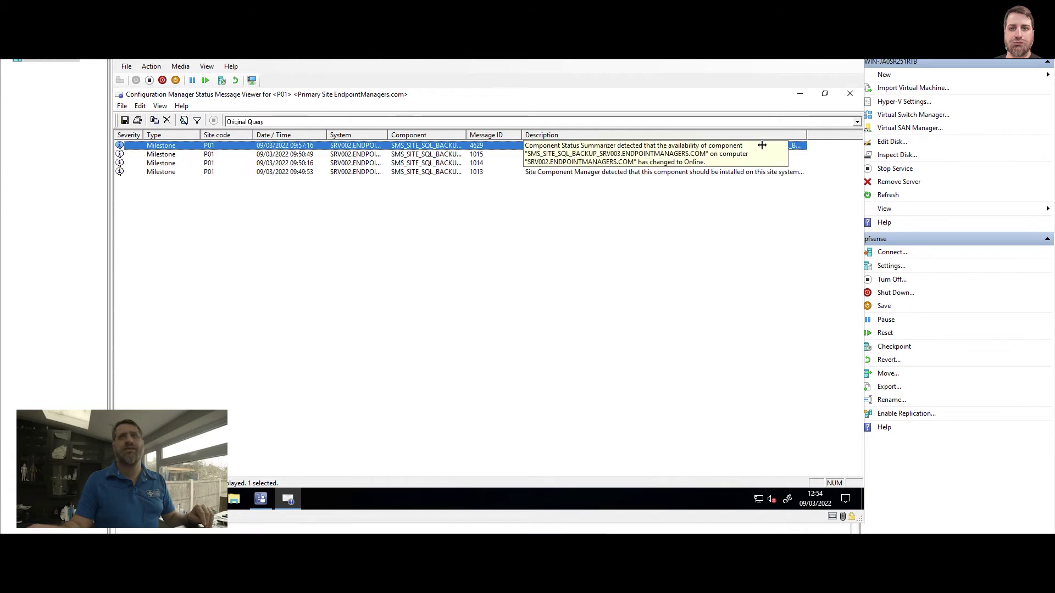
pyautogui.click(478, 172)
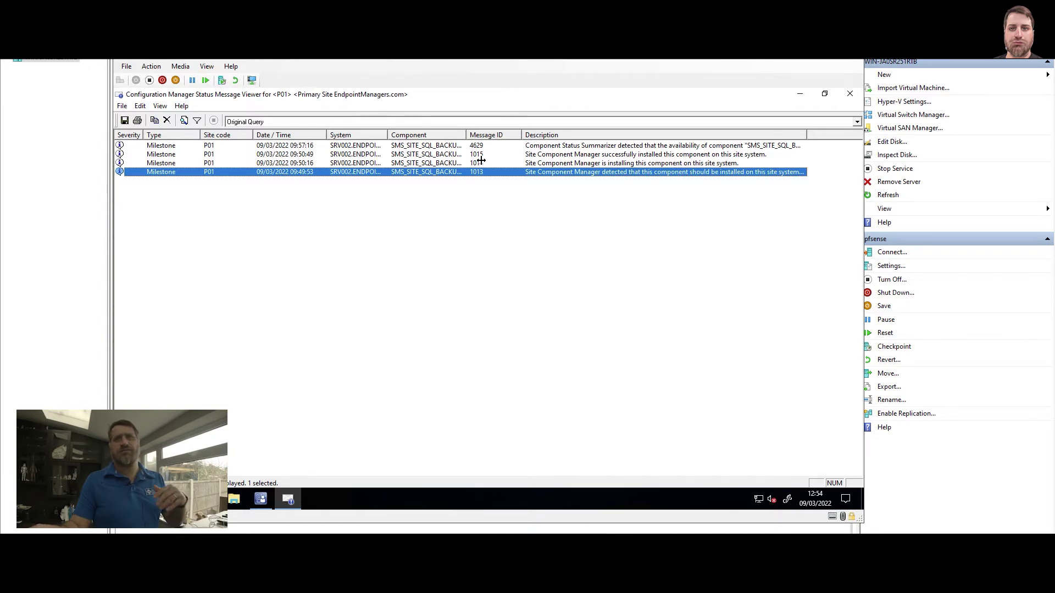
pyautogui.click(482, 162)
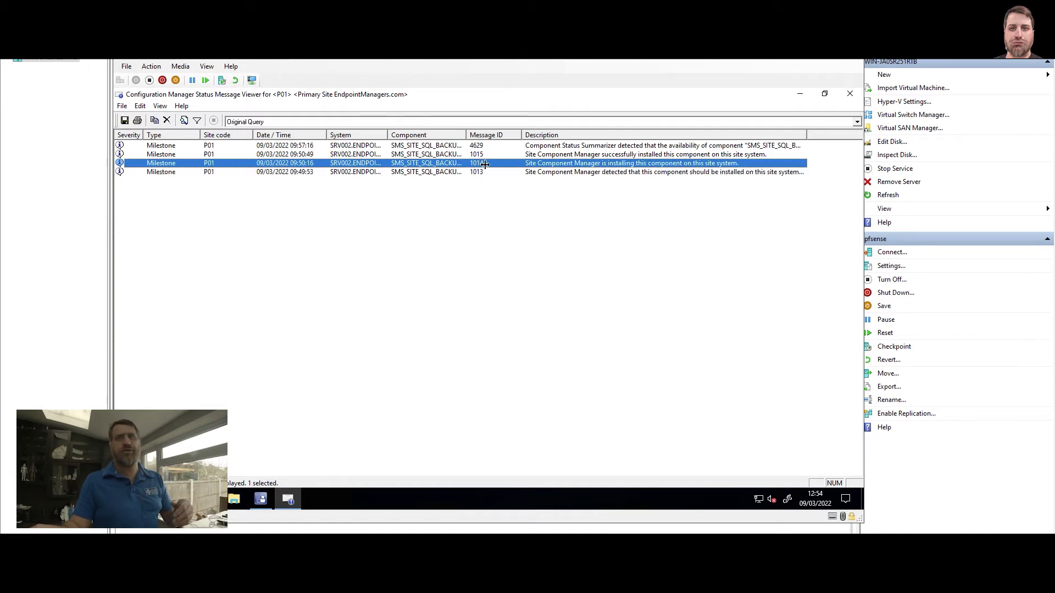
pyautogui.click(484, 154)
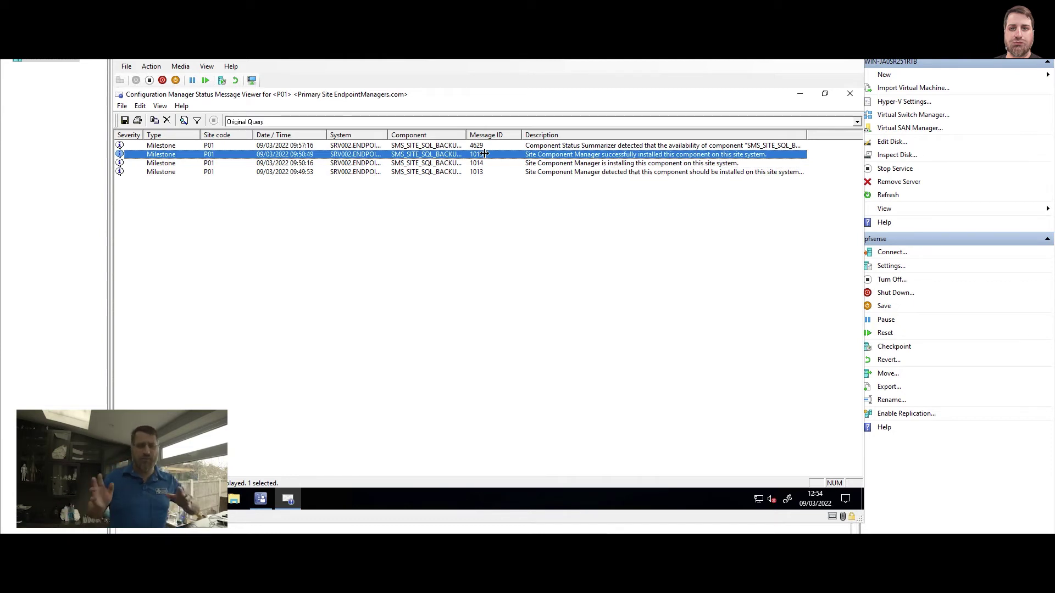
pyautogui.click(557, 145)
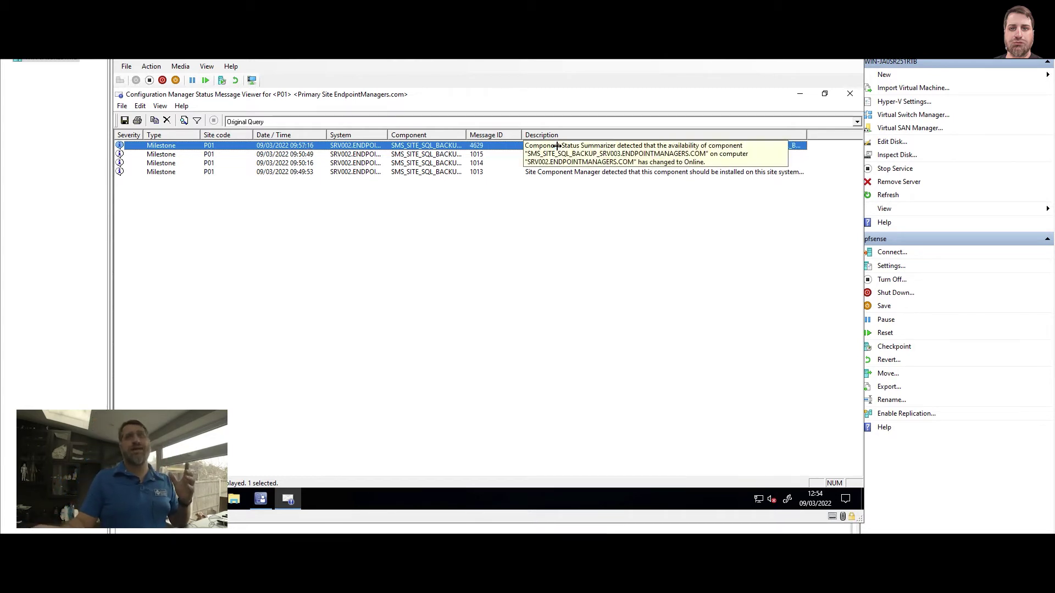
pyautogui.click(552, 250)
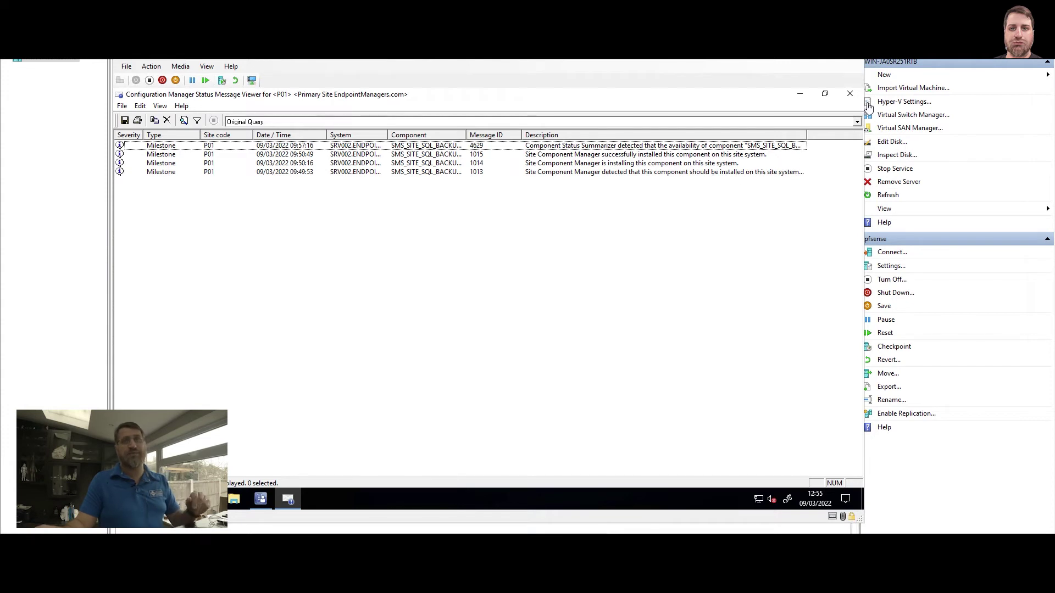
pyautogui.click(850, 94)
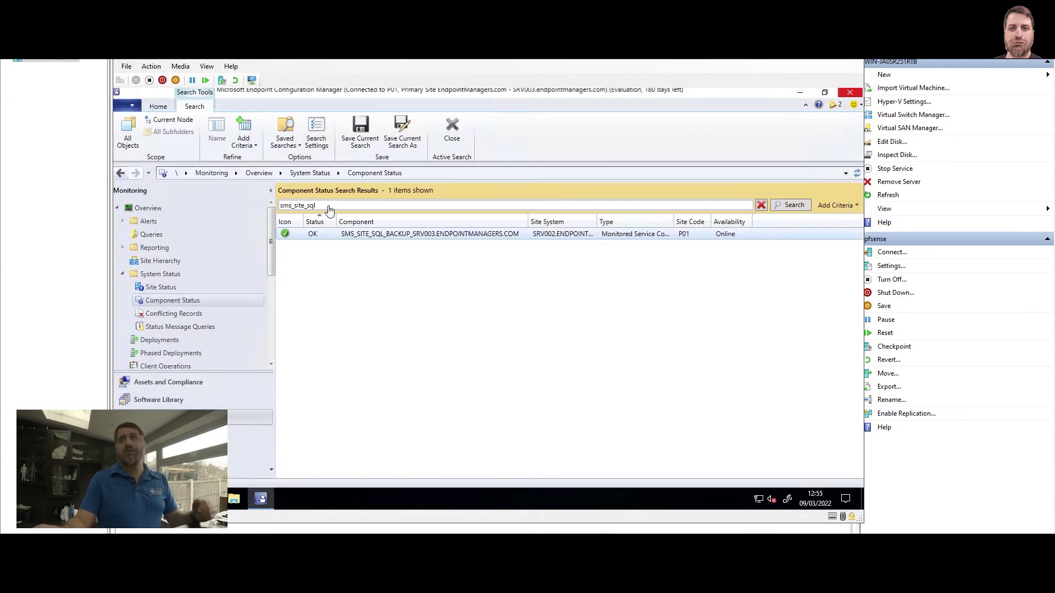
# Search the component status list for sms_site_comp and show all SMS_SITE_COMPONENT_MANAGER status messages from 1 day ago
pyautogui.moveTo(326, 207); pyautogui.dragTo(271, 205)
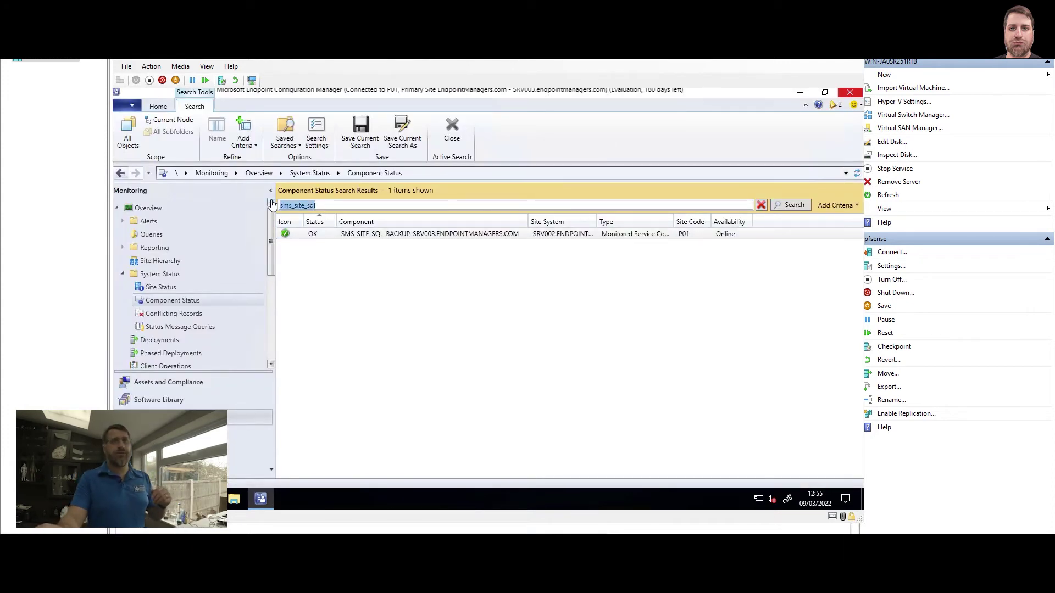
pyautogui.write('sms_site_comp')
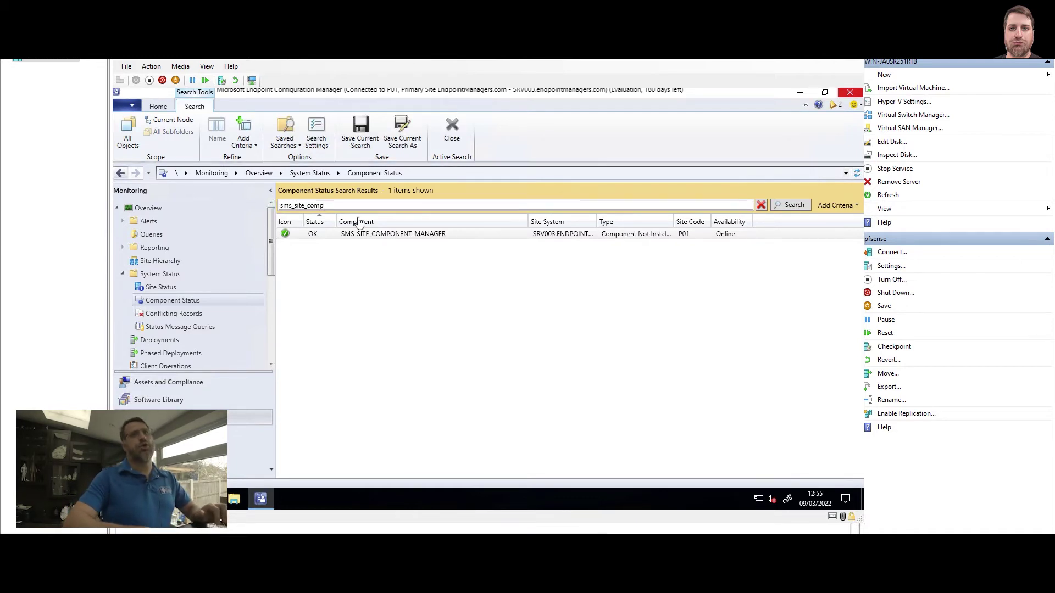
pyautogui.rightClick(371, 236)
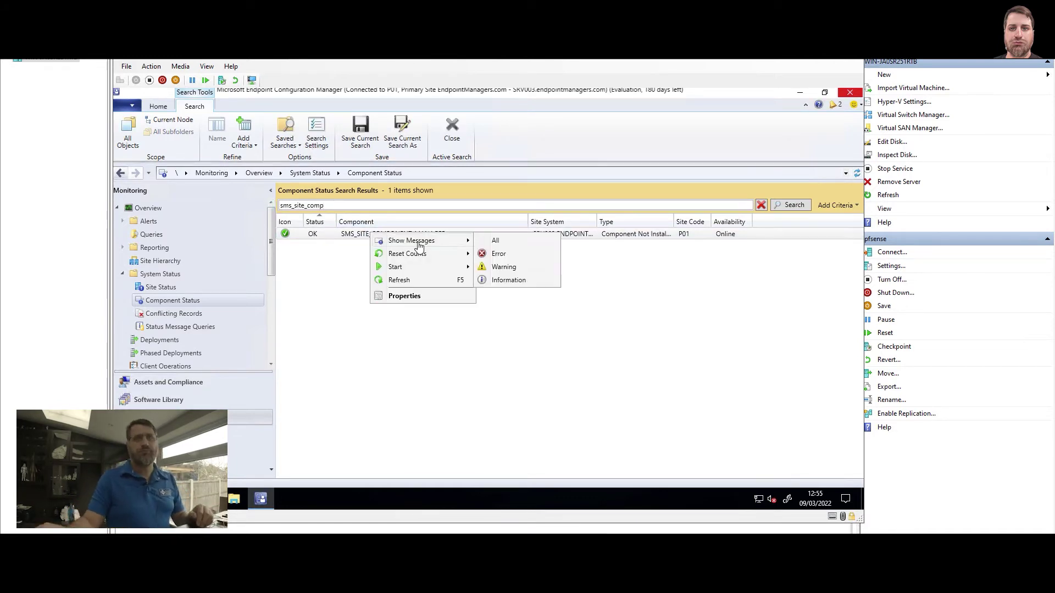
pyautogui.click(488, 244)
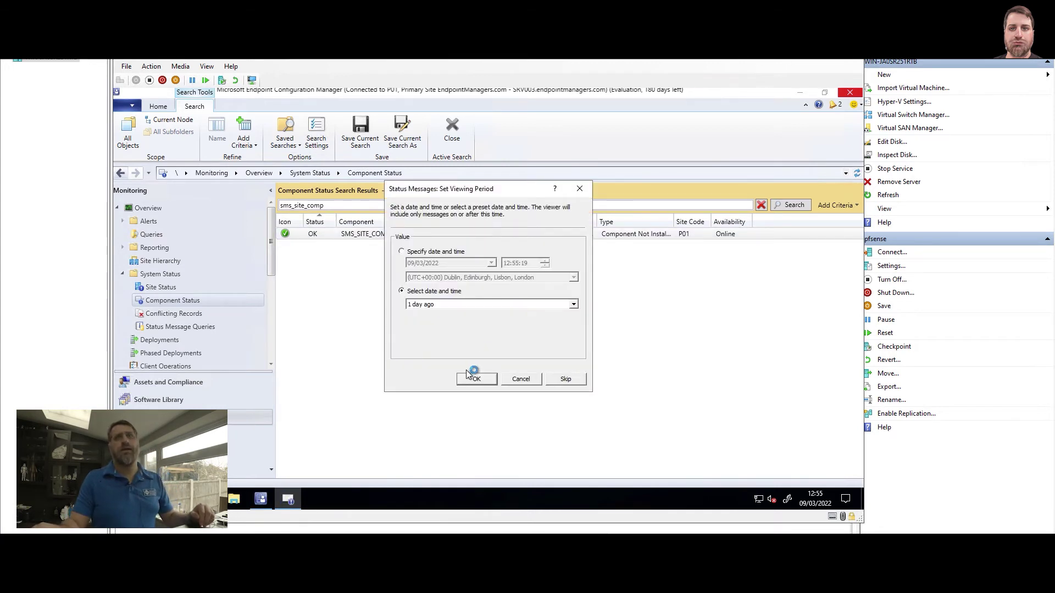
pyautogui.click(481, 385)
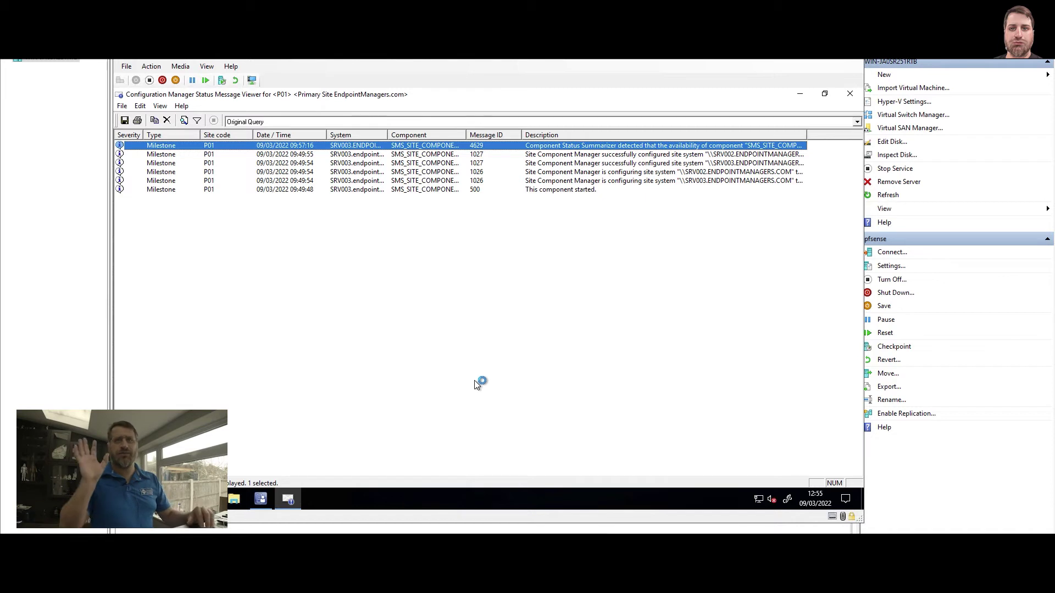
# Examine the two messages with ID 1027 together, and read the full description of message 4629
pyautogui.click(484, 164)
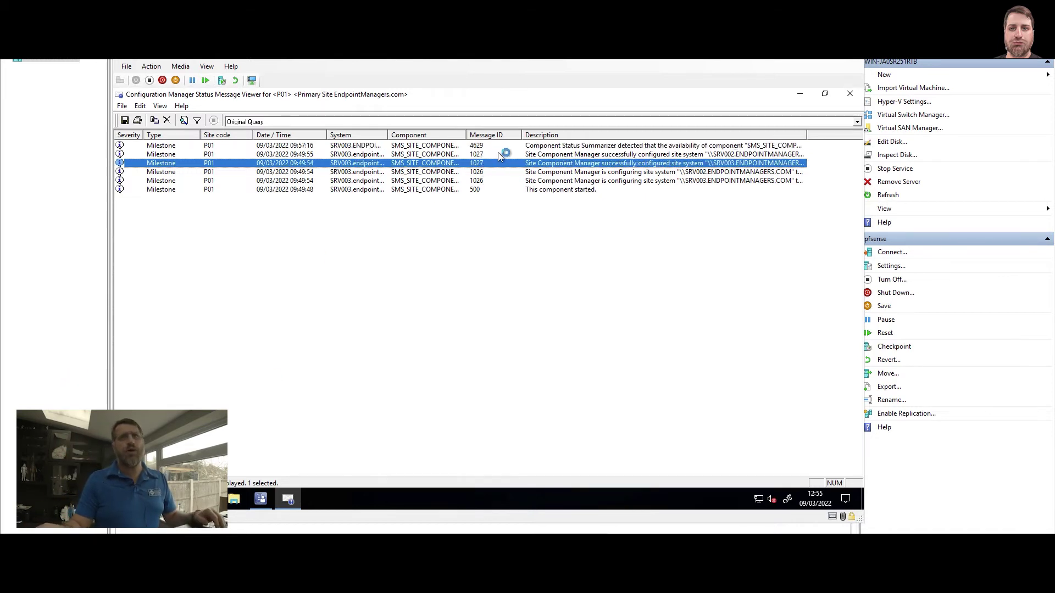
pyautogui.keyDown('ctrl'); pyautogui.click(498, 154); pyautogui.keyUp('ctrl')
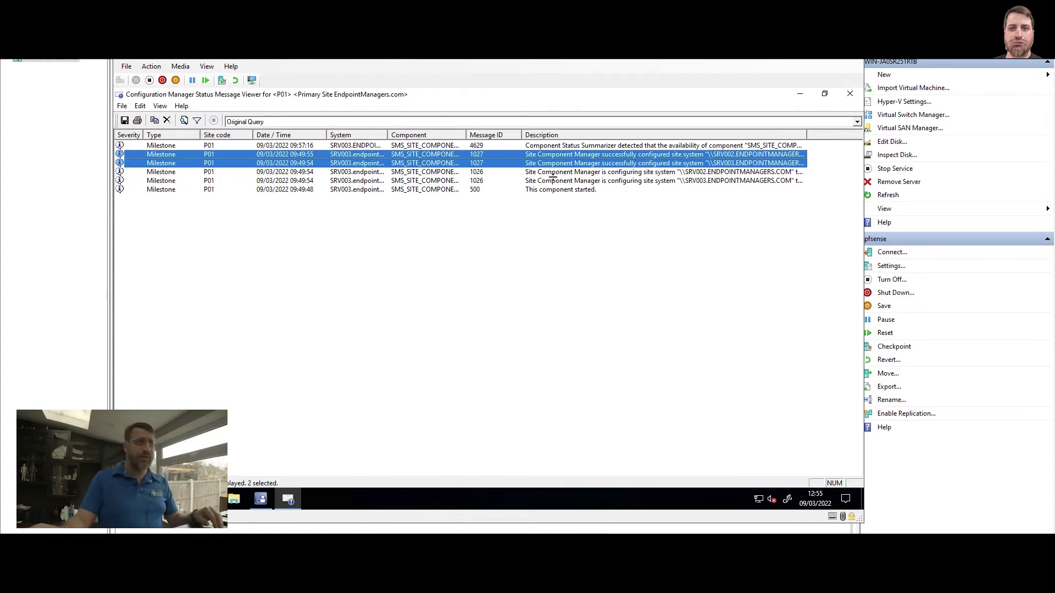
pyautogui.click(579, 145)
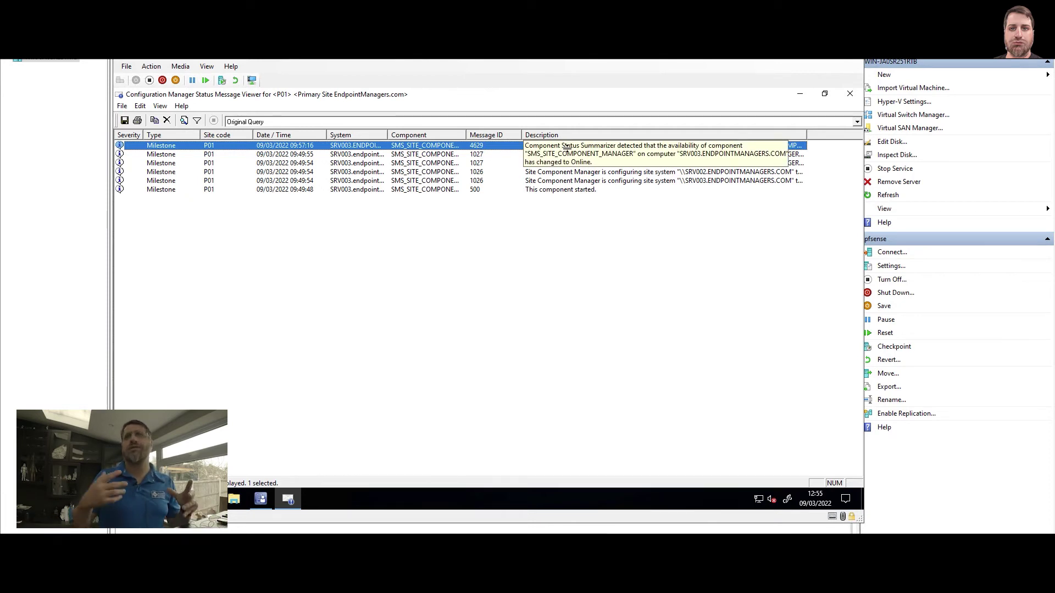
# Close the open status messages, search the component status list for sms_hier, and show SMS_HIERARCHY_MANAGER messages from 1 day ago
pyautogui.click(515, 249)
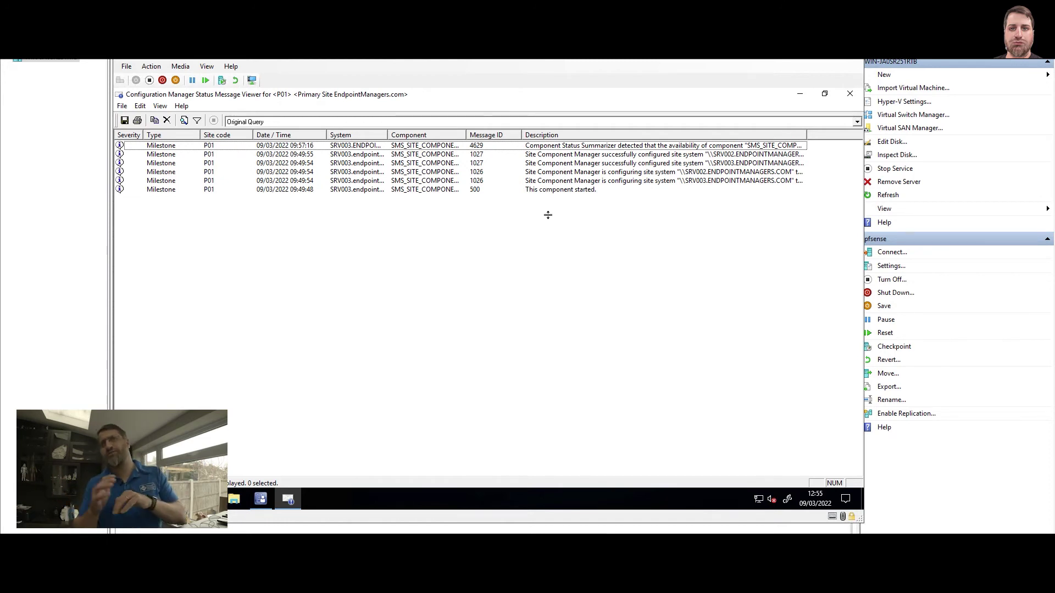
pyautogui.click(851, 94)
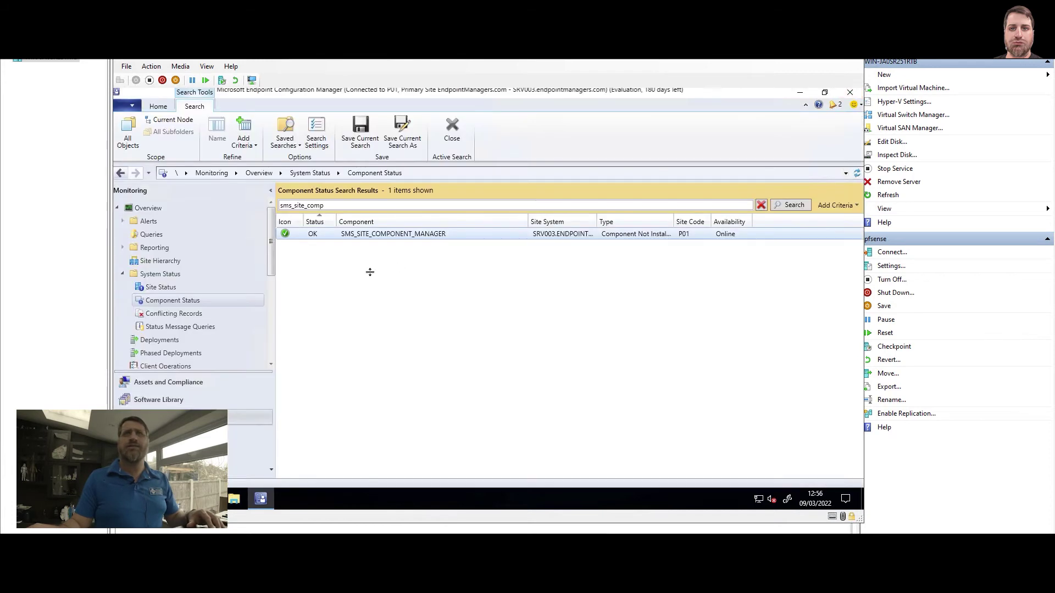
pyautogui.moveTo(294, 206); pyautogui.dragTo(365, 206)
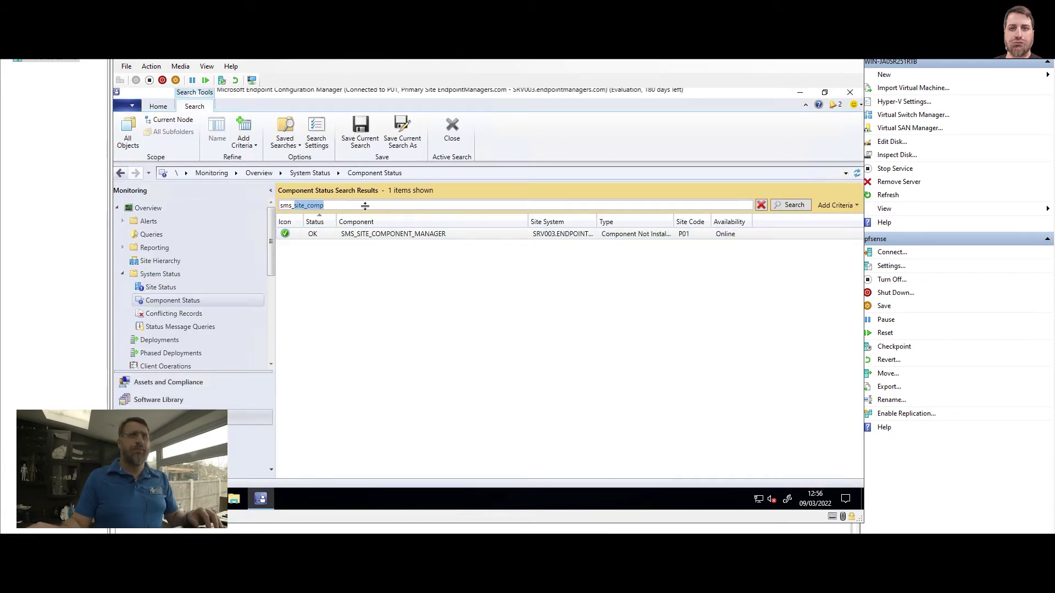
pyautogui.write('hier')
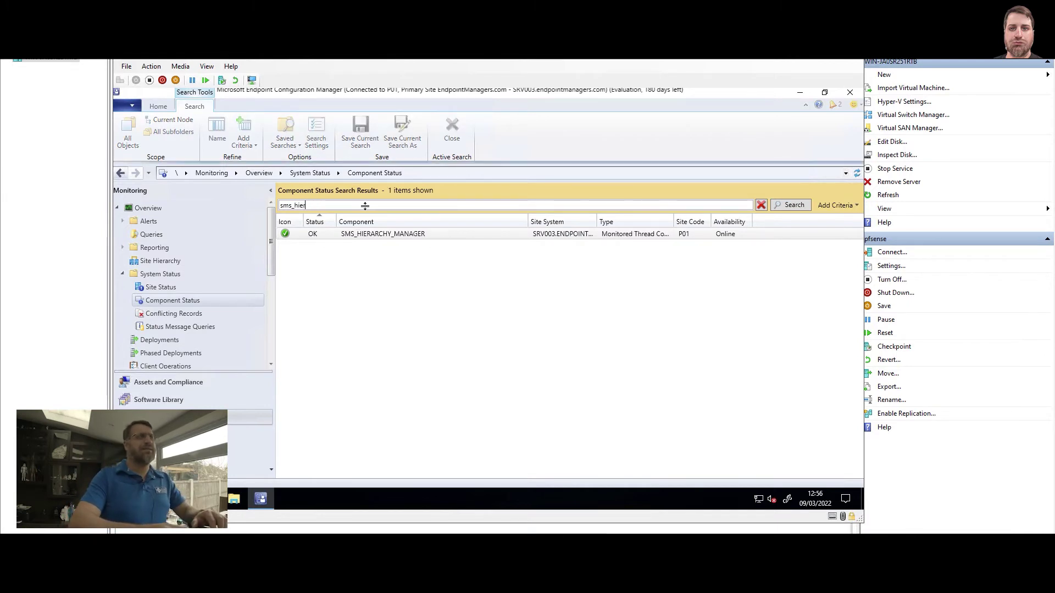
pyautogui.rightClick(358, 234)
pyautogui.moveTo(418, 240)
pyautogui.click(495, 243)
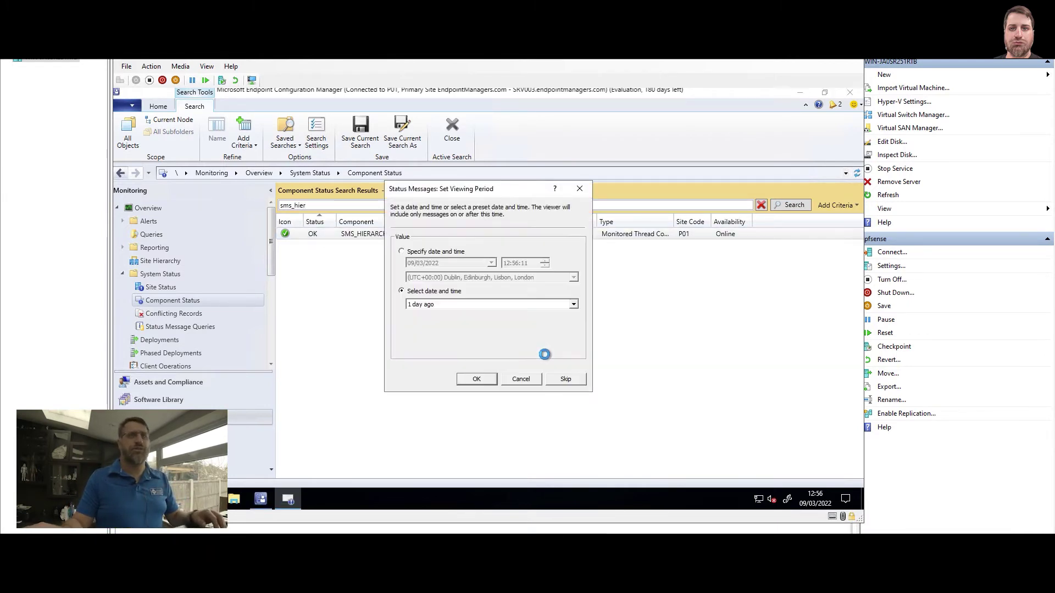
pyautogui.click(476, 378)
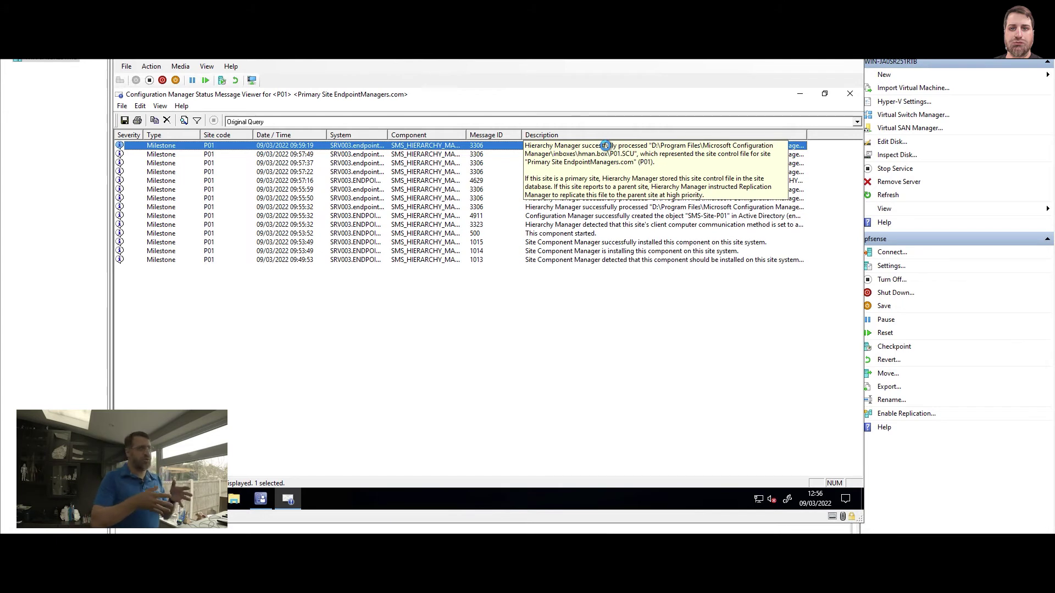
# Select all the SMS_HIERARCHY_MANAGER messages with ID 3306 together to examine them
pyautogui.click(480, 170)
pyautogui.press('capslock')
pyautogui.keyDown('ctrl'); pyautogui.click(482, 163); pyautogui.keyUp('ctrl')
pyautogui.keyDown('ctrl'); pyautogui.click(482, 154); pyautogui.keyUp('ctrl')
pyautogui.keyDown('ctrl'); pyautogui.click(482, 146); pyautogui.keyUp('ctrl')
pyautogui.keyDown('ctrl'); pyautogui.click(481, 189); pyautogui.keyUp('ctrl')
pyautogui.keyDown('ctrl'); pyautogui.click(480, 198); pyautogui.keyUp('ctrl')
pyautogui.keyDown('ctrl'); pyautogui.click(483, 207); pyautogui.keyUp('ctrl')
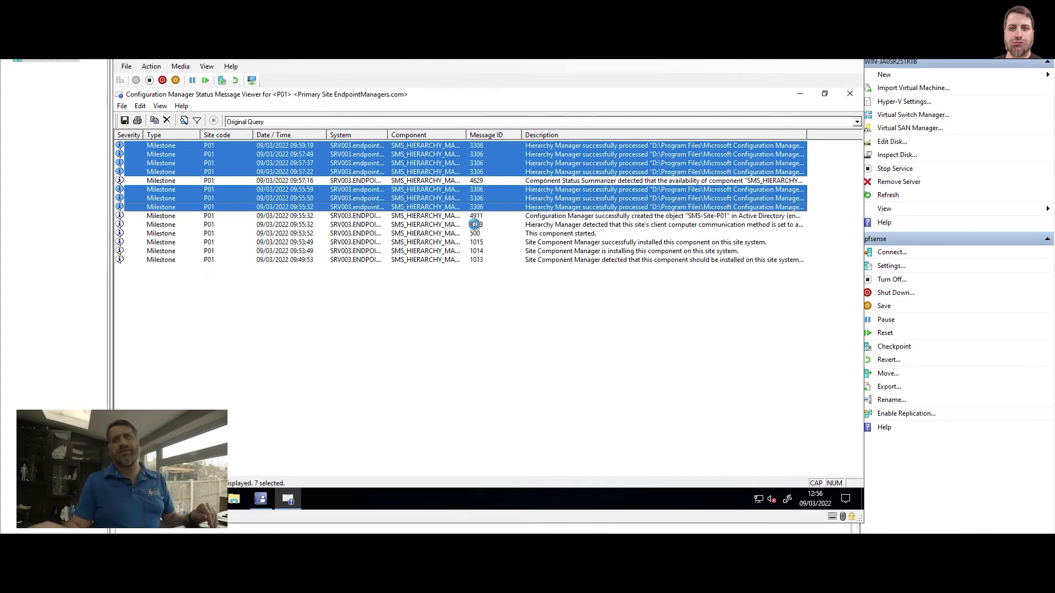
# Open the details of message 3323, highlight its description about the client communication method, and close the details
pyautogui.click(475, 225)
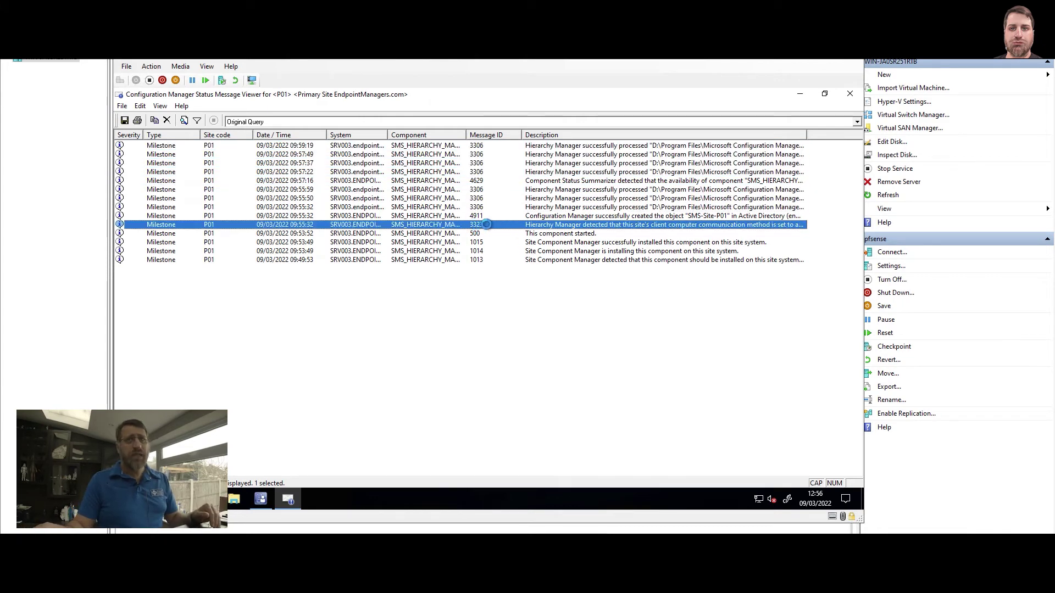
pyautogui.doubleClick(533, 225)
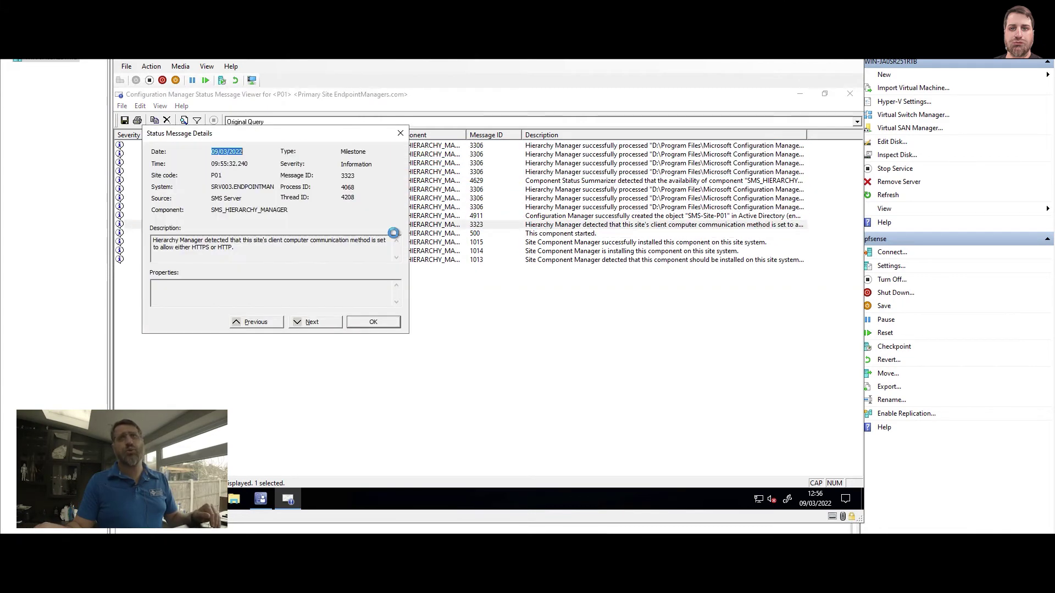
pyautogui.moveTo(178, 241); pyautogui.dragTo(362, 245)
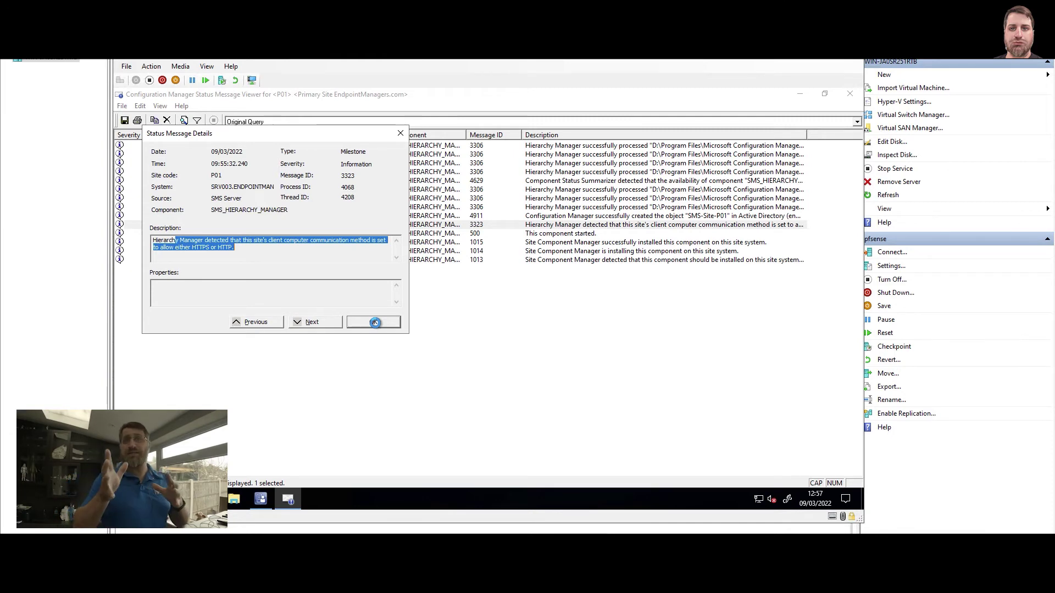
pyautogui.click(375, 322)
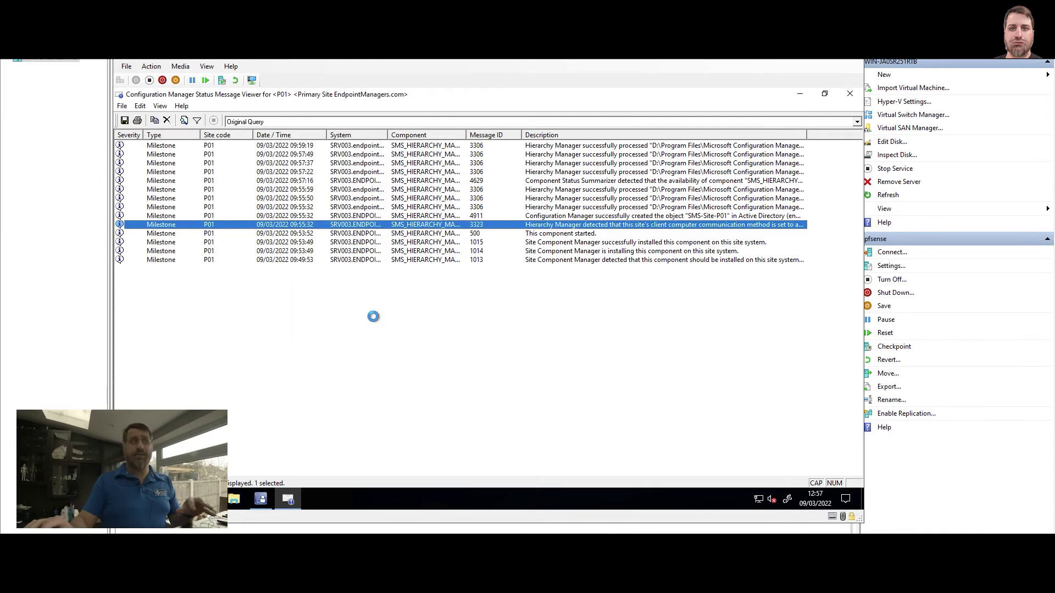
# Read the description of message 4911 about the SMS-Site-P01 object in Active Directory, and close the Status Message Viewer
pyautogui.click(480, 216)
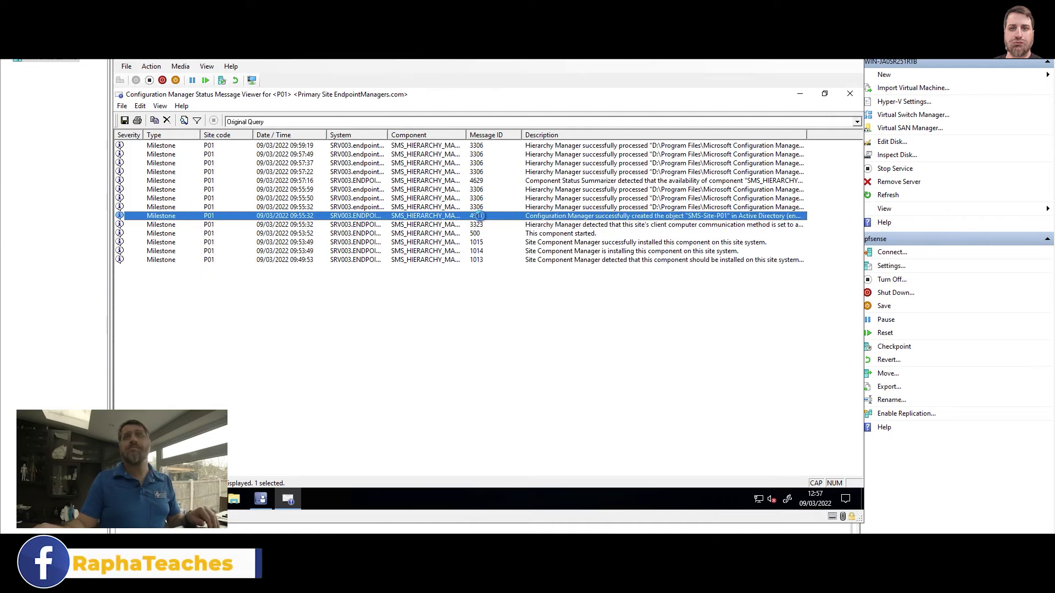
pyautogui.doubleClick(479, 216)
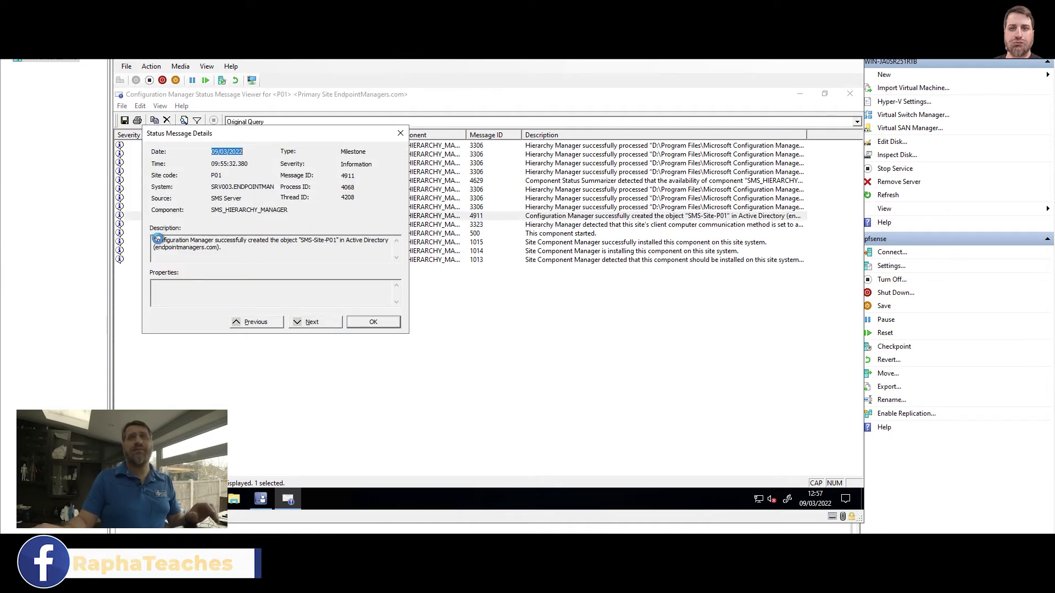
pyautogui.moveTo(156, 240); pyautogui.dragTo(307, 259)
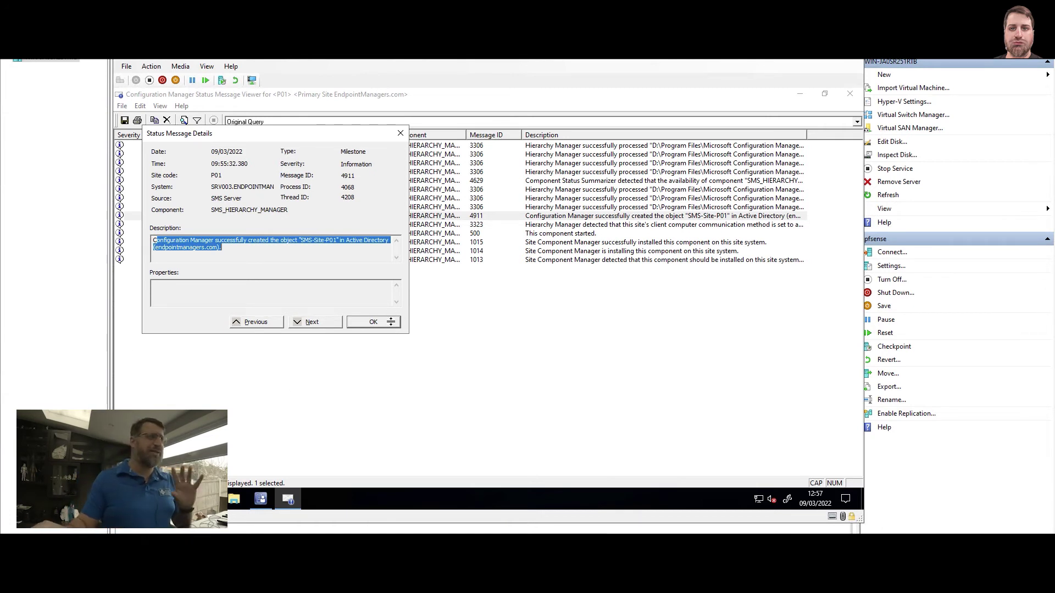
pyautogui.click(373, 322)
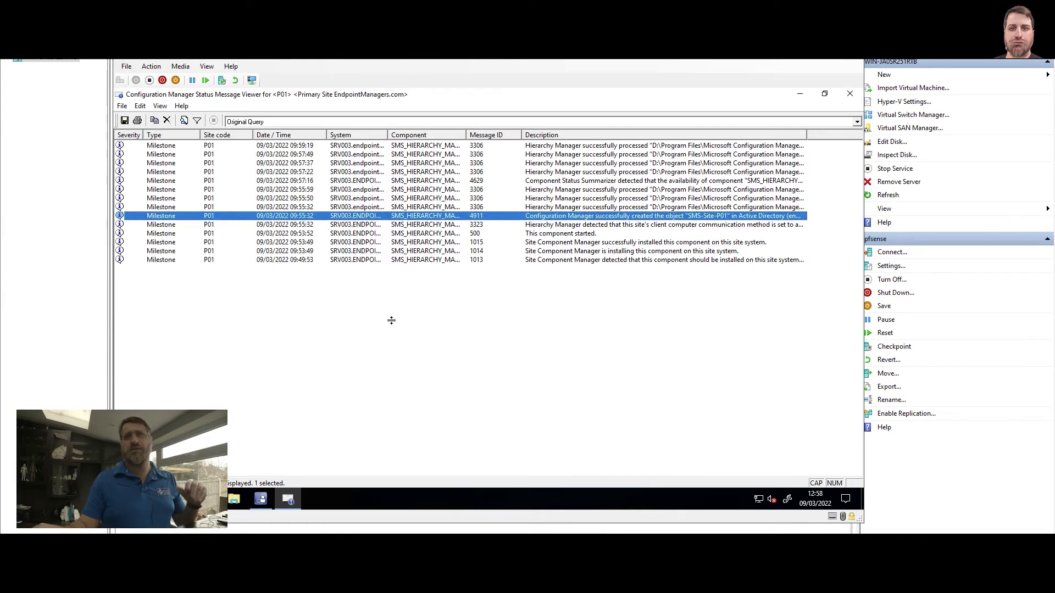
pyautogui.click(850, 94)
# Search the component status list for sms_REPLICA and show the SMS_REPLICATION_CONFIGURATION_MONITOR status messages, accepting the preset viewing period
pyautogui.click(300, 205)
pyautogui.moveTo(295, 205); pyautogui.dragTo(349, 206)
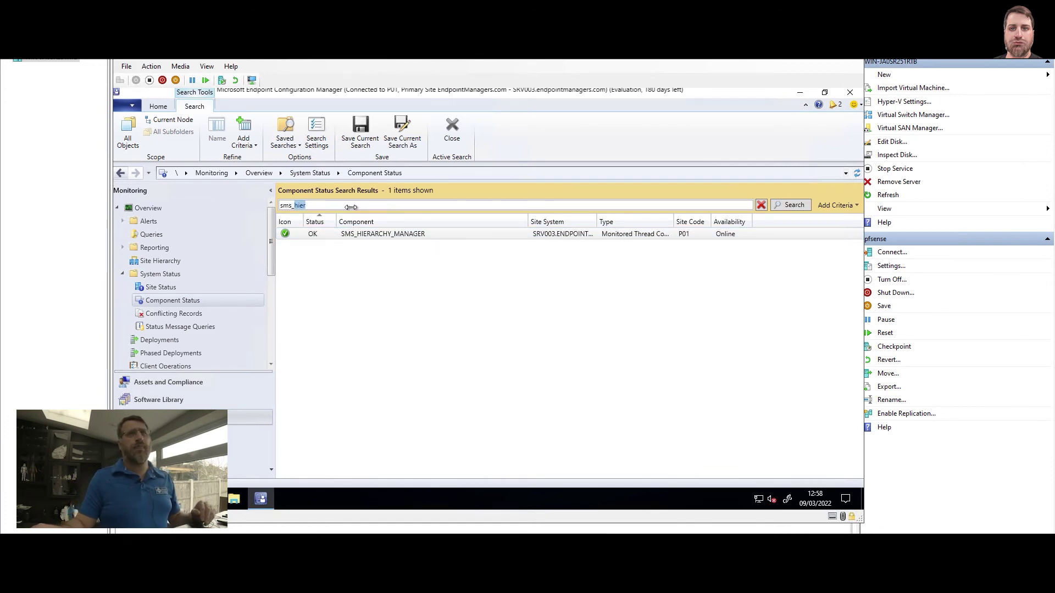
pyautogui.write('REPLICA')
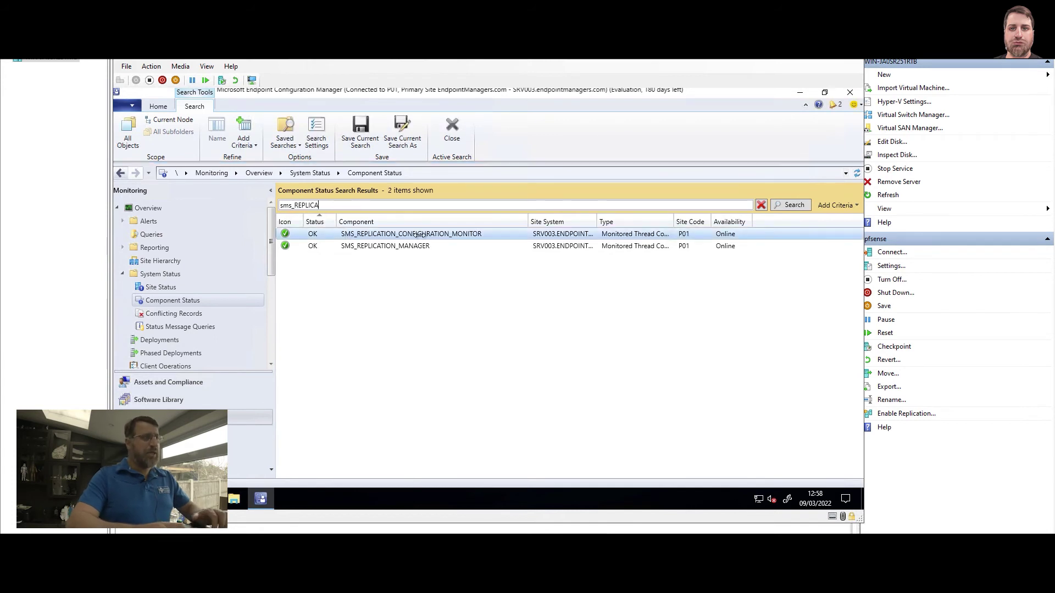
pyautogui.rightClick(426, 235)
pyautogui.moveTo(473, 244)
pyautogui.click(544, 244)
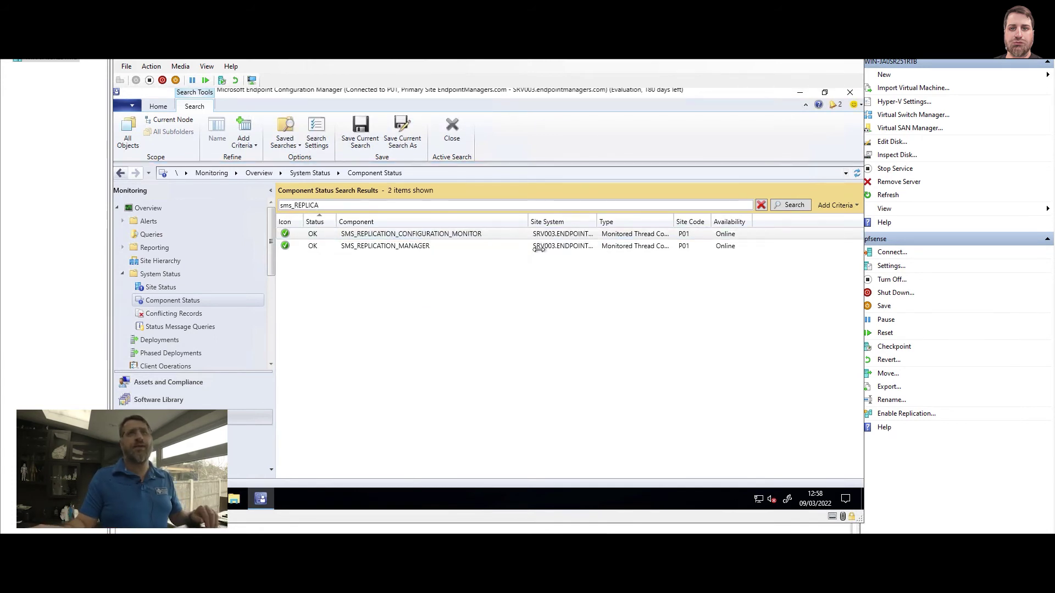
pyautogui.click(465, 380)
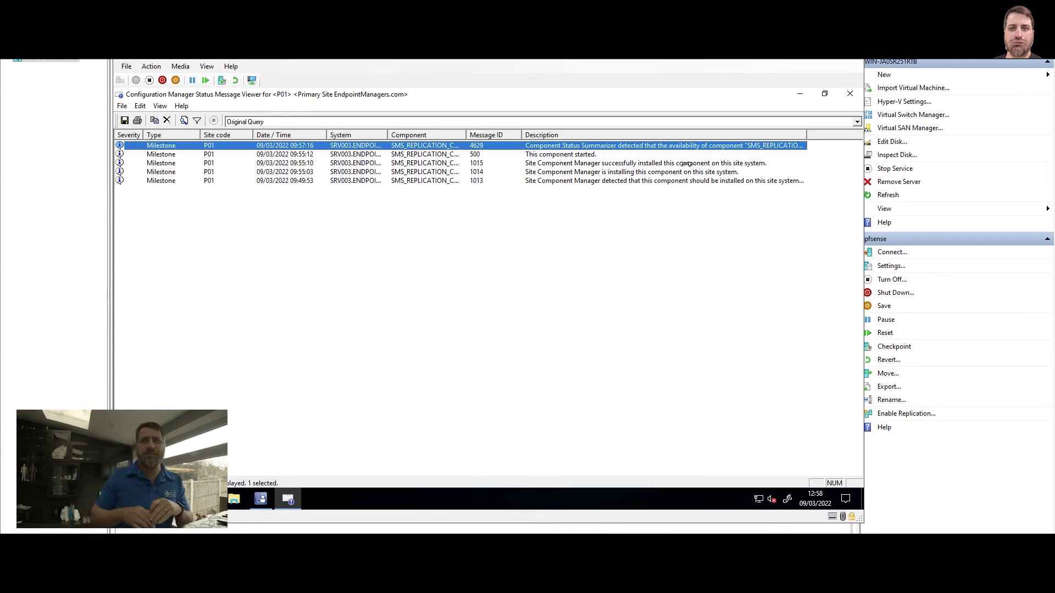
# Review replication monitor messages 1013, 1014, 1015 and 4629 in order, and close the Status Message Viewer
pyautogui.click(484, 180)
pyautogui.click(488, 172)
pyautogui.click(489, 163)
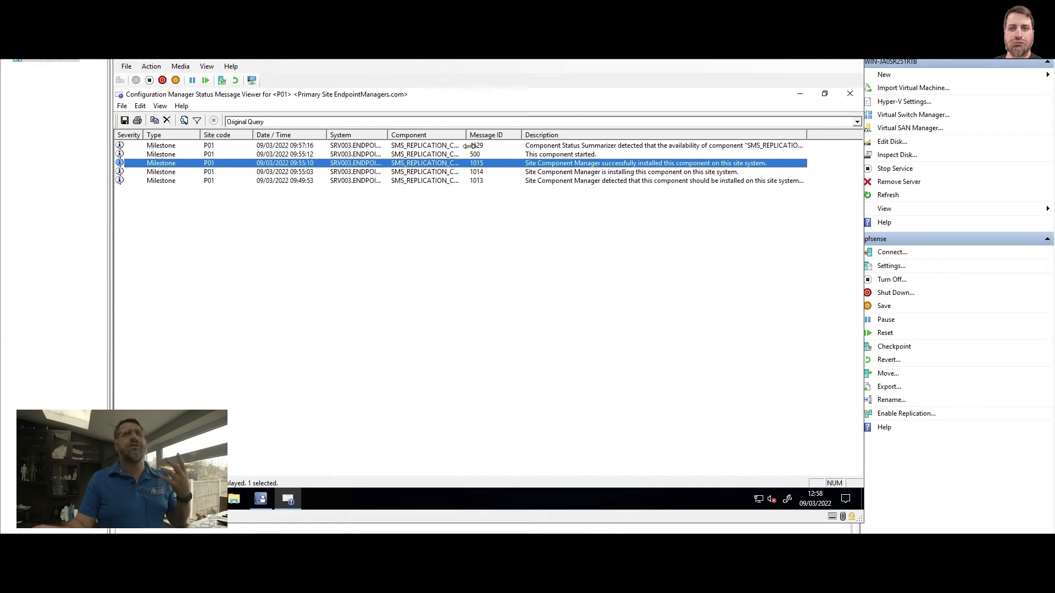
pyautogui.click(476, 146)
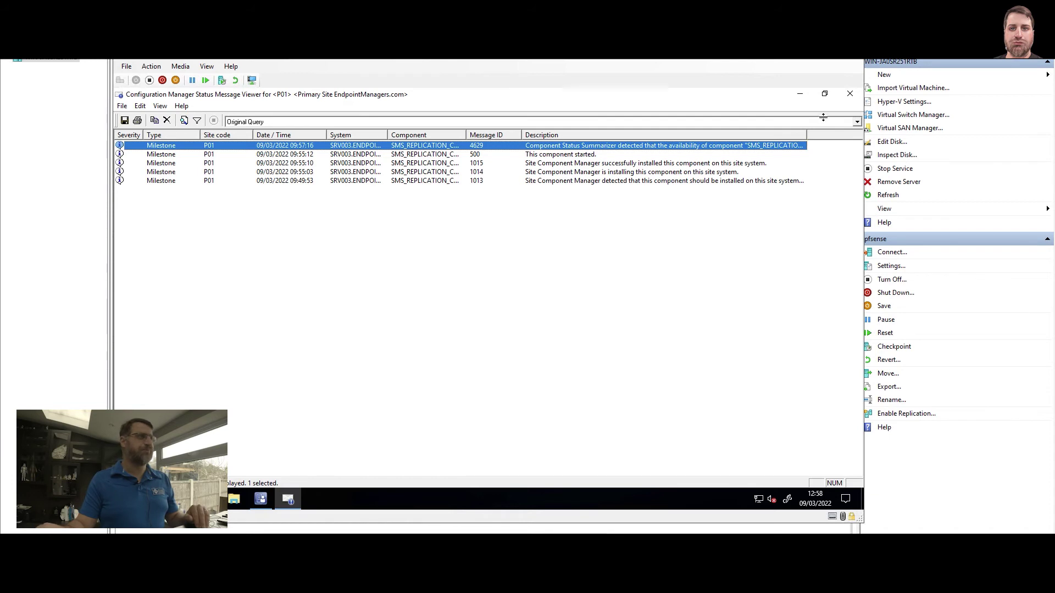
pyautogui.click(845, 94)
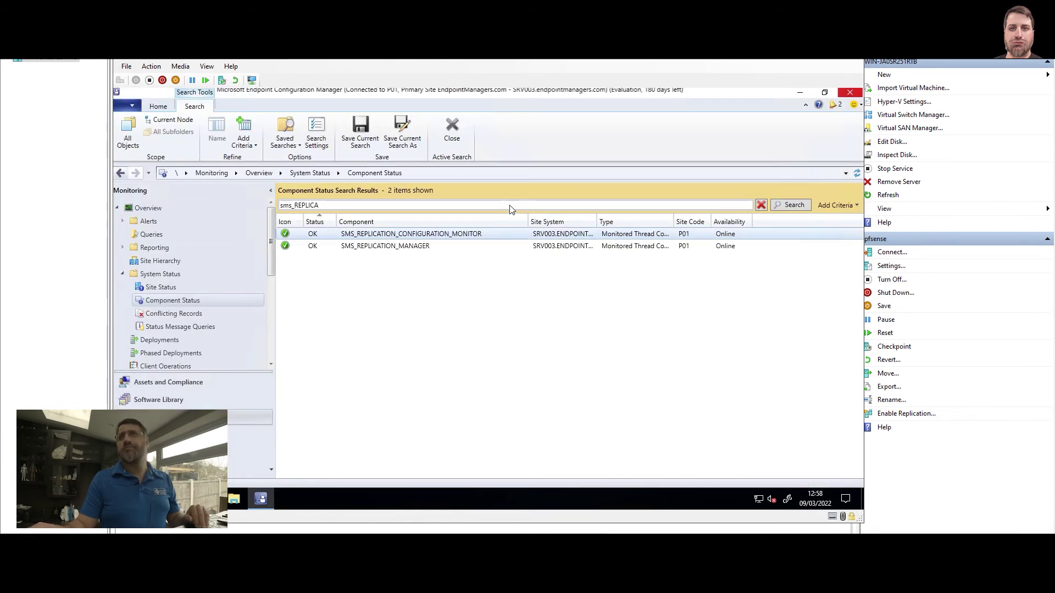
# Search the component status list for sms_dmp_do and show the SMS_DMP_DOWNLOADER status messages, accepting the preset viewing period
pyautogui.moveTo(295, 206); pyautogui.dragTo(424, 209)
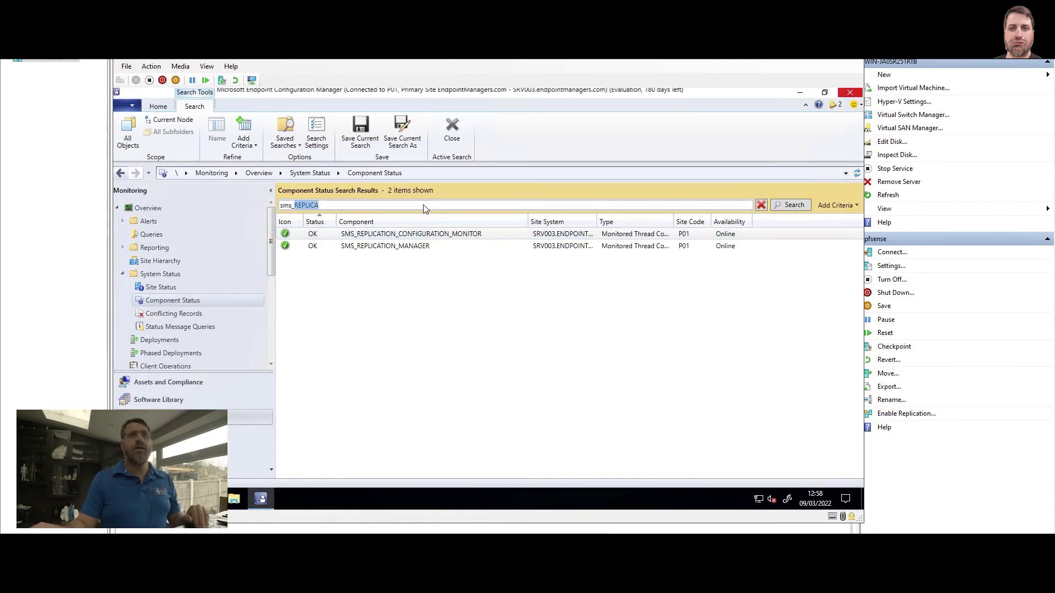
pyautogui.write('dmp')
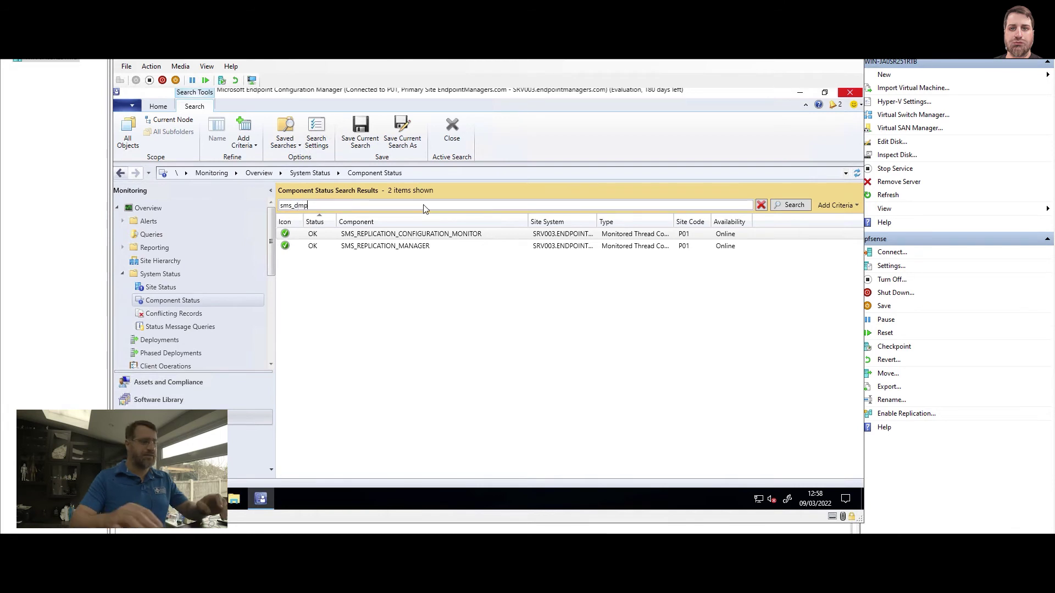
pyautogui.write('_do')
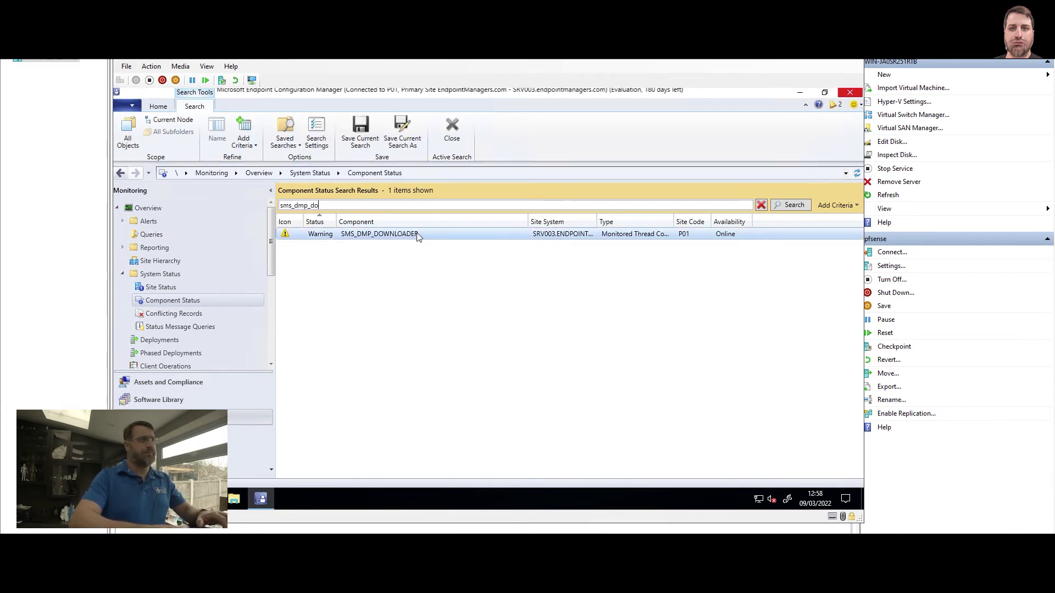
pyautogui.rightClick(385, 236)
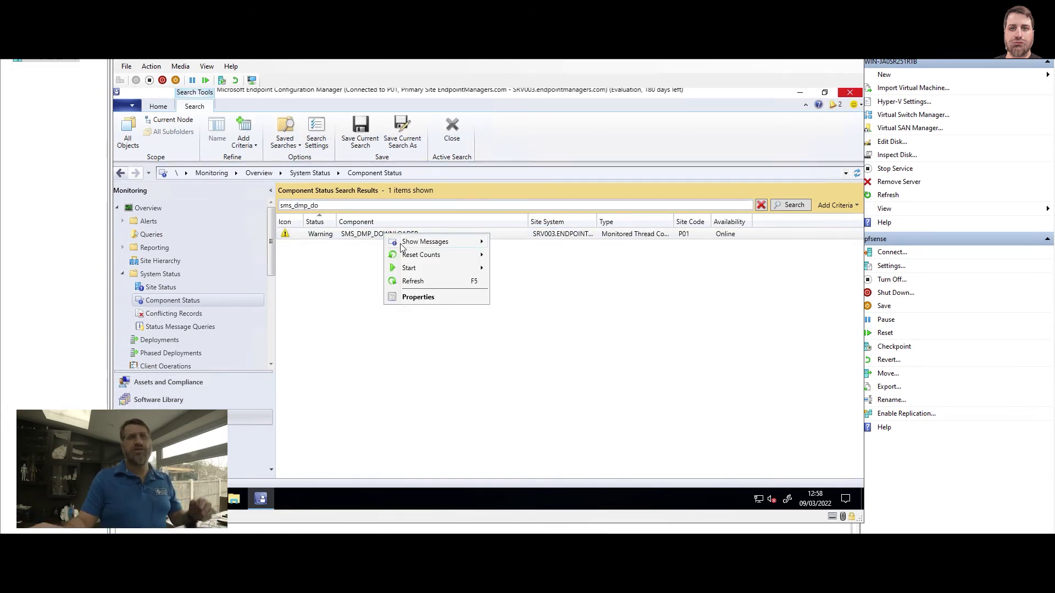
pyautogui.moveTo(401, 246)
pyautogui.click(511, 243)
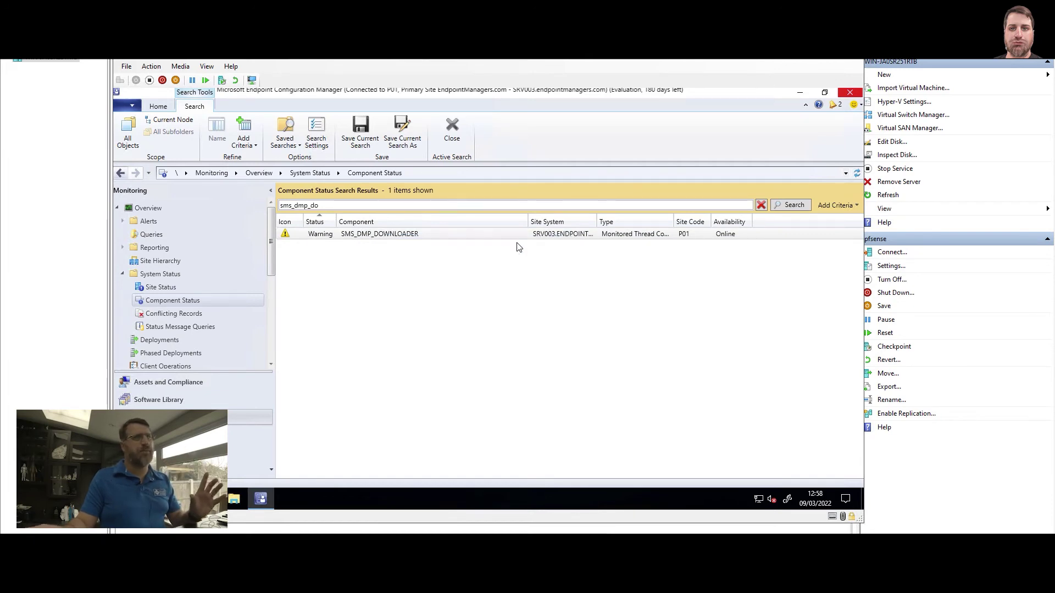
pyautogui.click(483, 379)
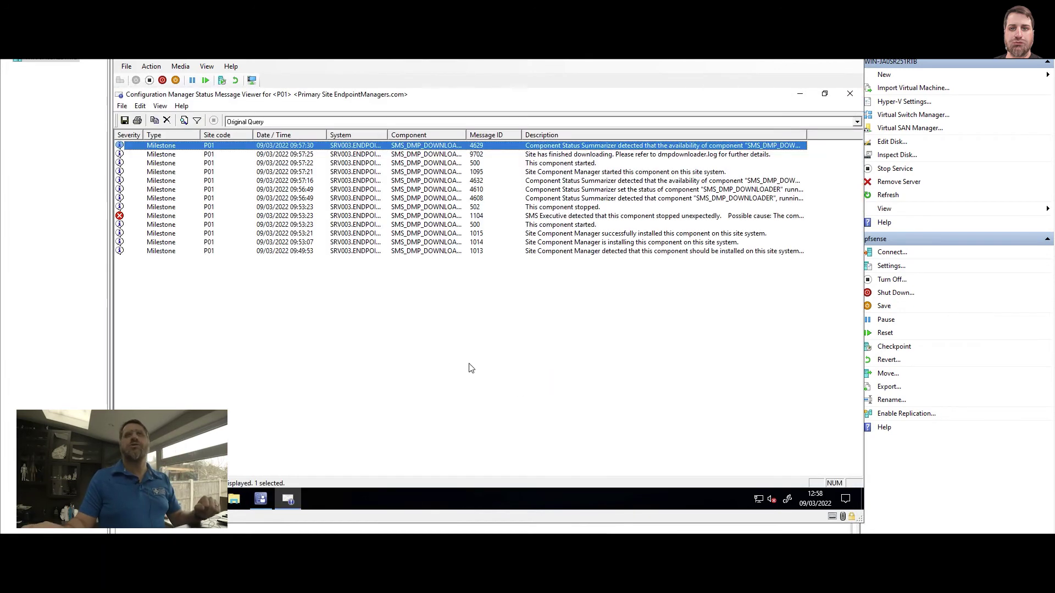
# Examine SMS_DMP_DOWNLOADER error message 1104 alongside the more recent messages 500 and 4629, and close the Status Message Viewer
pyautogui.click(182, 216)
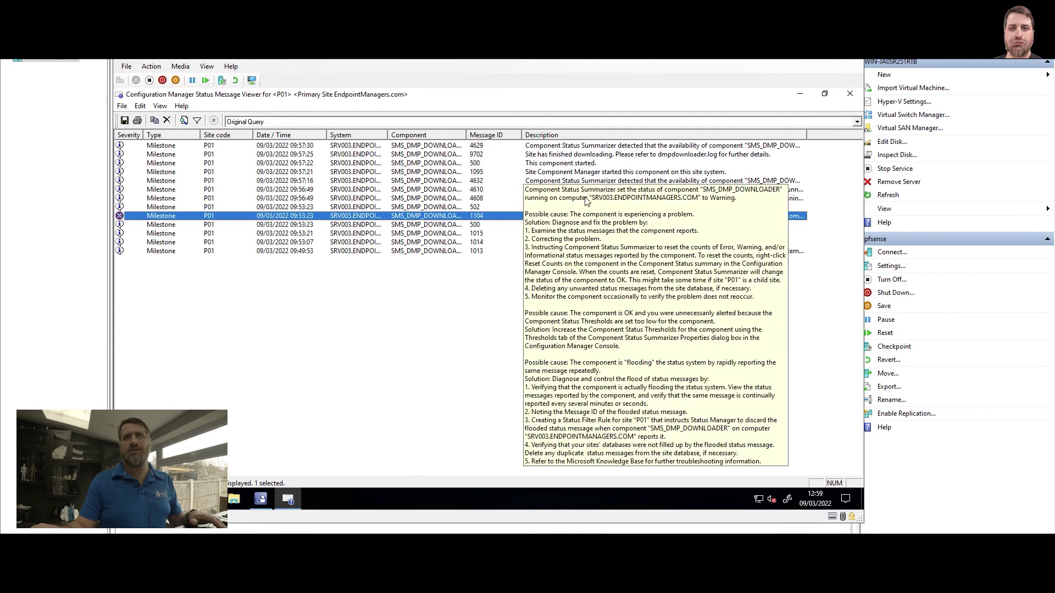
pyautogui.click(572, 163)
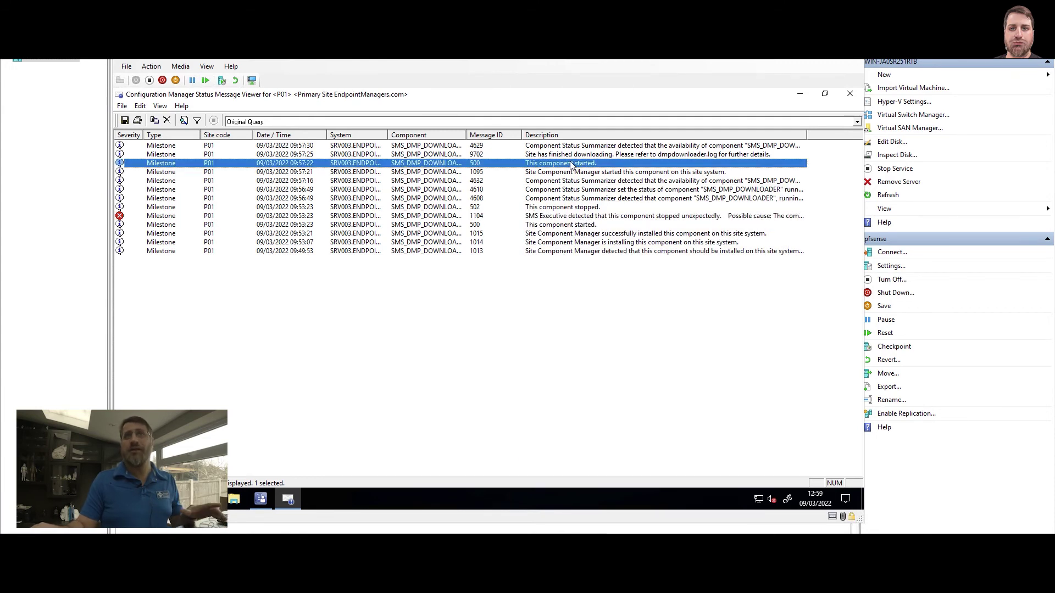
pyautogui.click(575, 146)
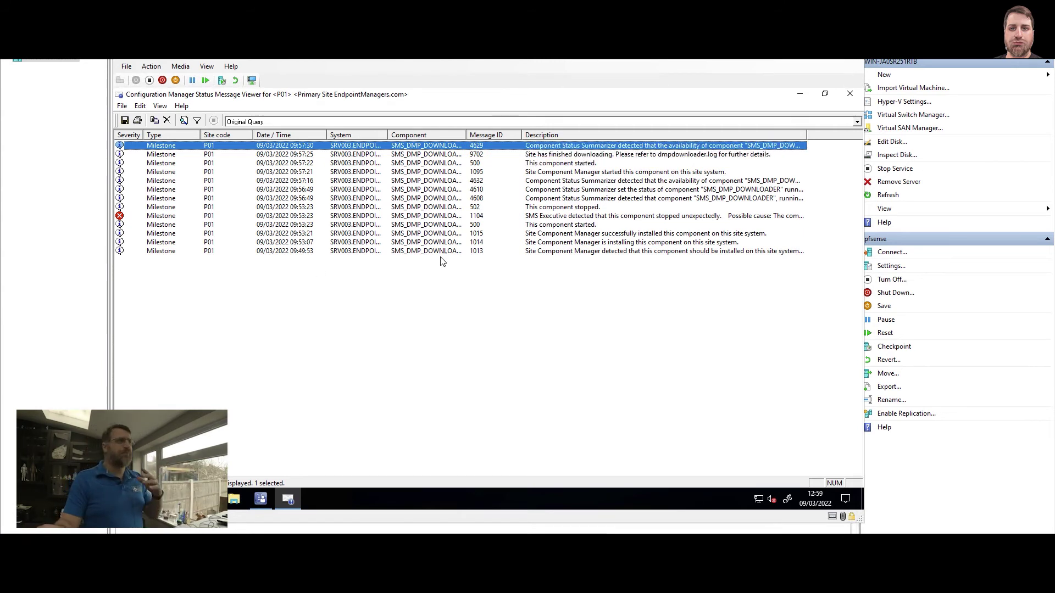
pyautogui.click(531, 216)
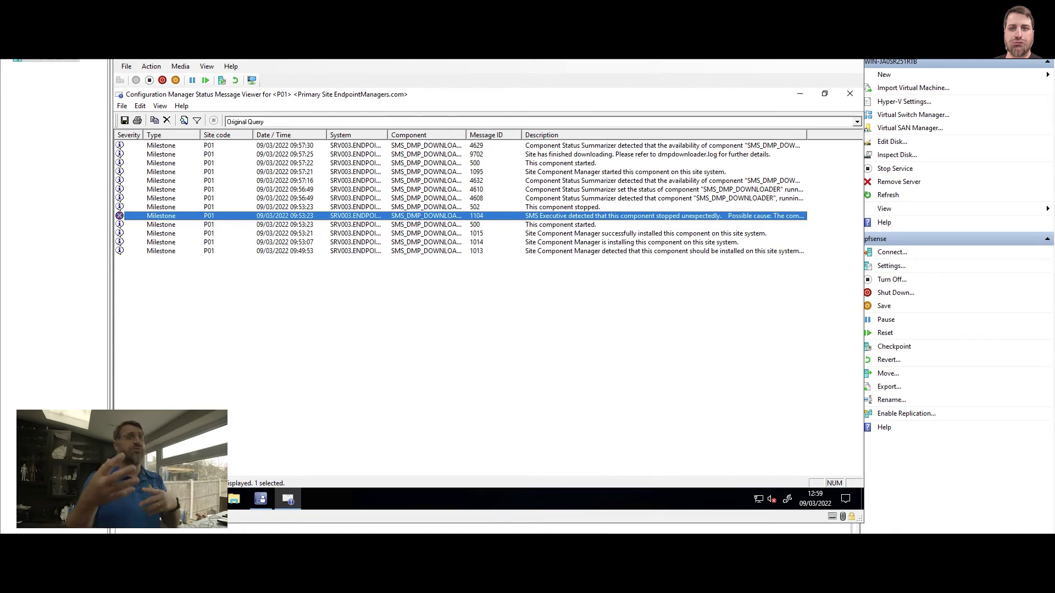
pyautogui.click(849, 93)
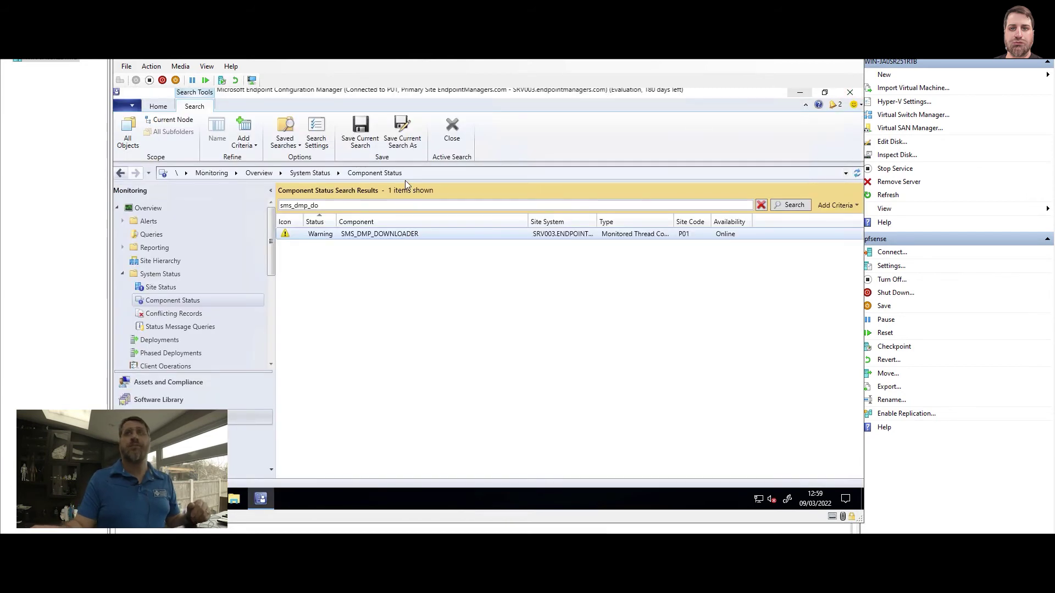
# Search the component status list for sms_winnt and show the SMS_WINNT_SERVER_DISCOVERY_AGENT status messages, accepting the preset viewing period of 1 day ago
pyautogui.moveTo(295, 206); pyautogui.dragTo(399, 212)
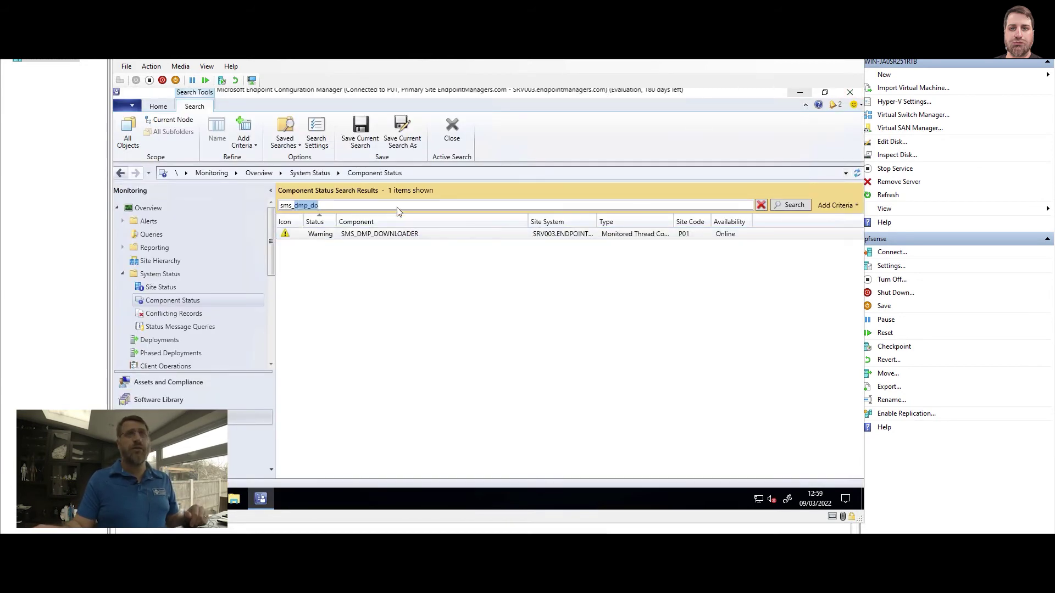
pyautogui.press('BackSpace')
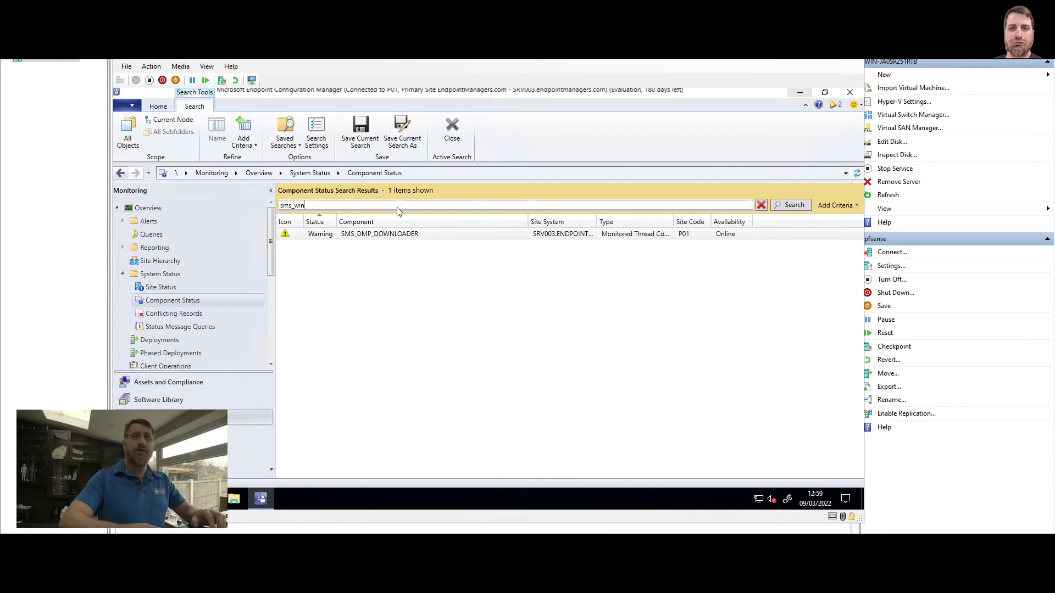
pyautogui.press('Return')
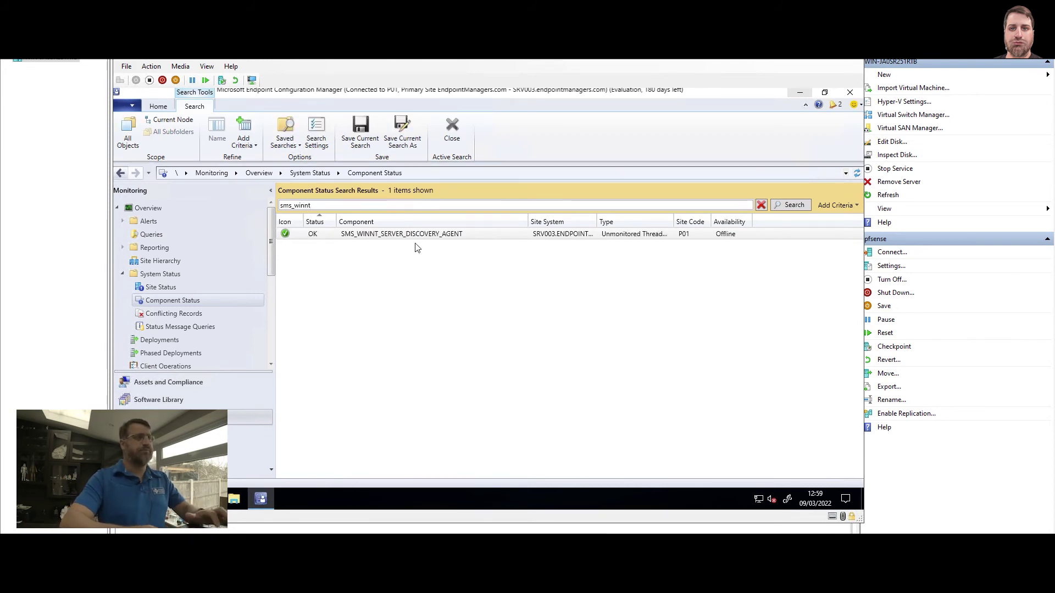
pyautogui.rightClick(423, 235)
pyautogui.moveTo(437, 239)
pyautogui.click(561, 239)
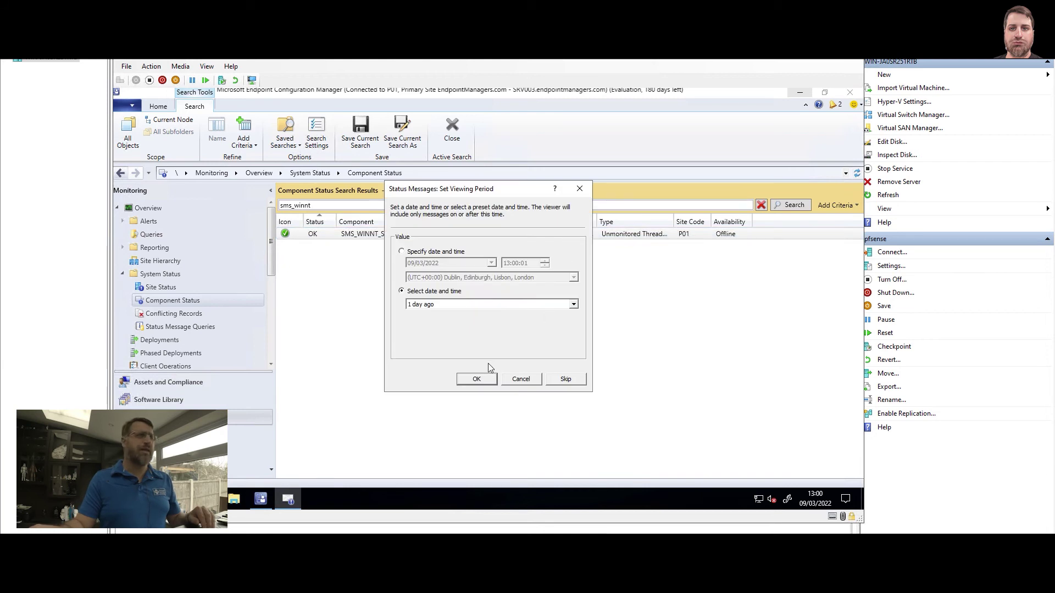
pyautogui.click(477, 379)
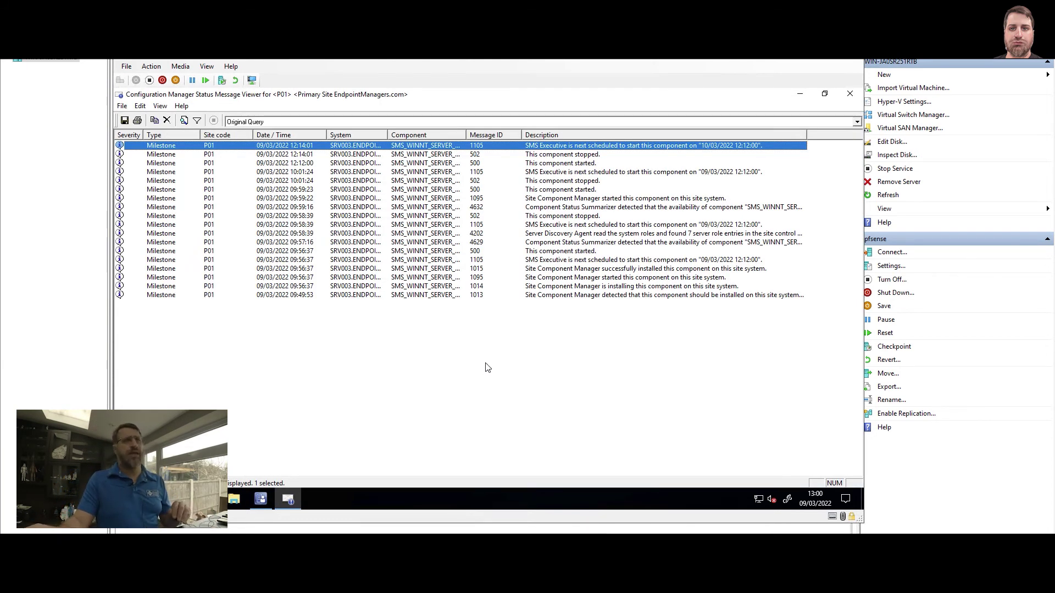
# Read the full description of server discovery message 4202
pyautogui.click(485, 234)
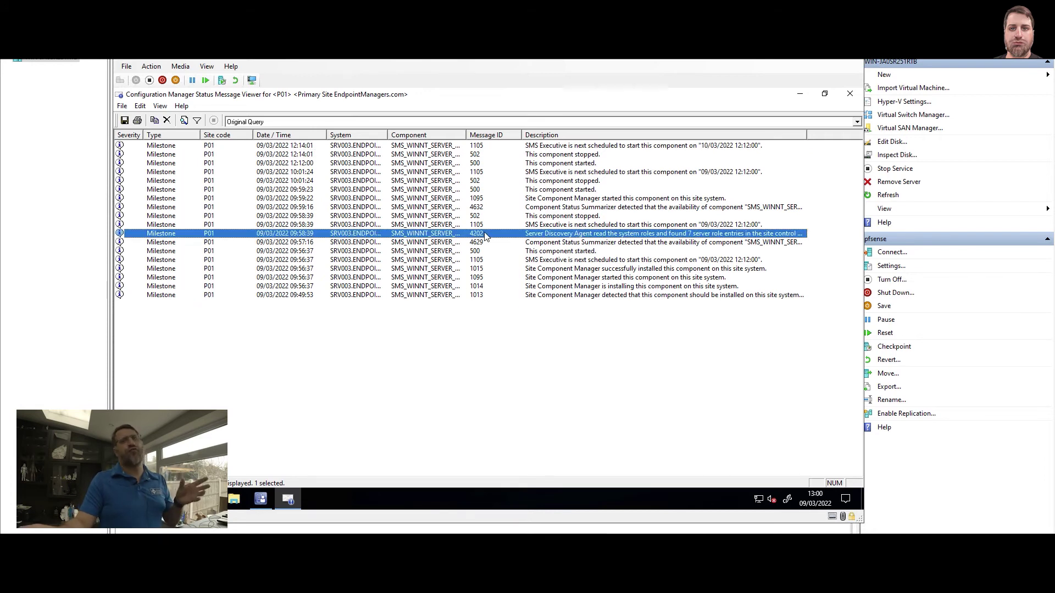
pyautogui.moveTo(542, 239)
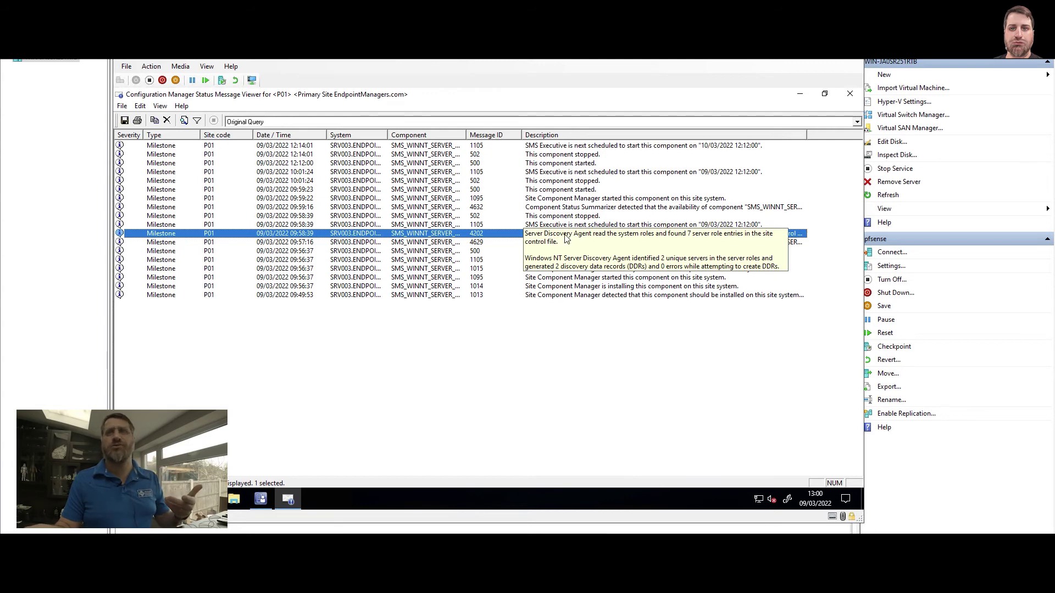
pyautogui.click(435, 305)
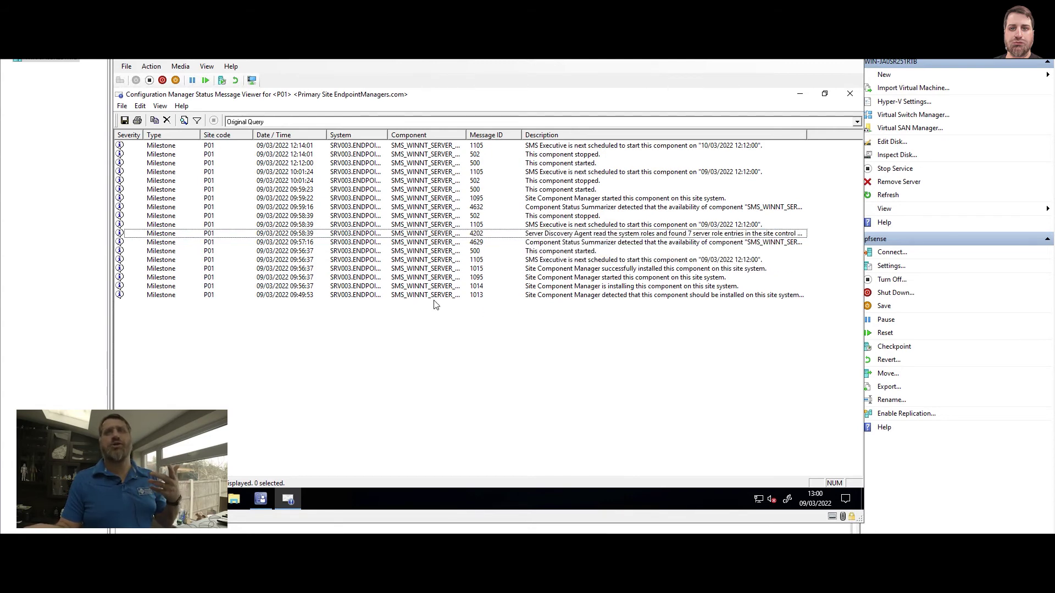
pyautogui.click(569, 235)
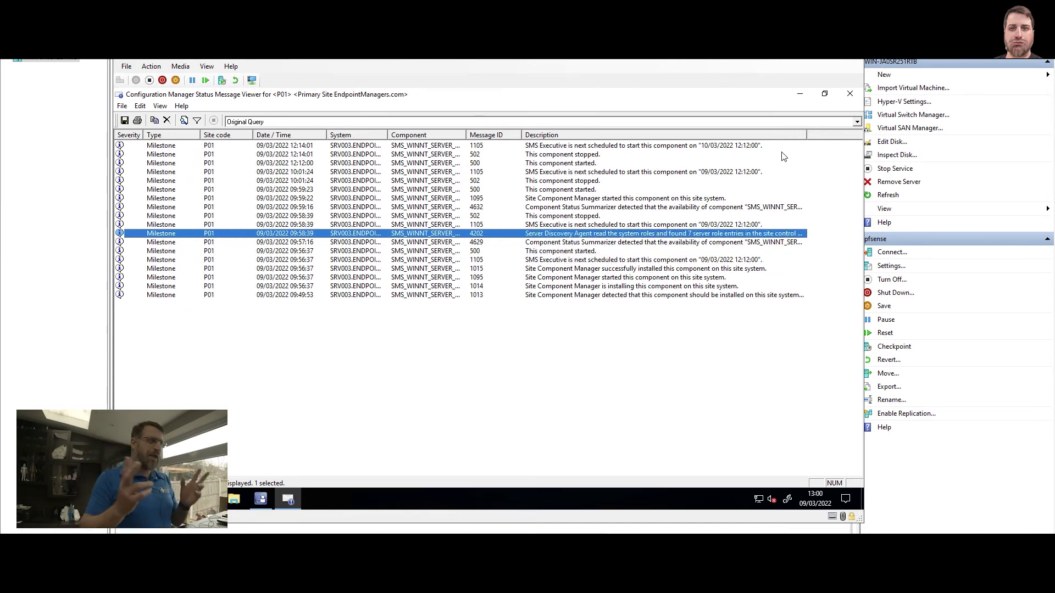
# In the console's Servers and Site System Roles, enlarge the role details and view the roles of SRV003 and SRV002
pyautogui.click(255, 501)
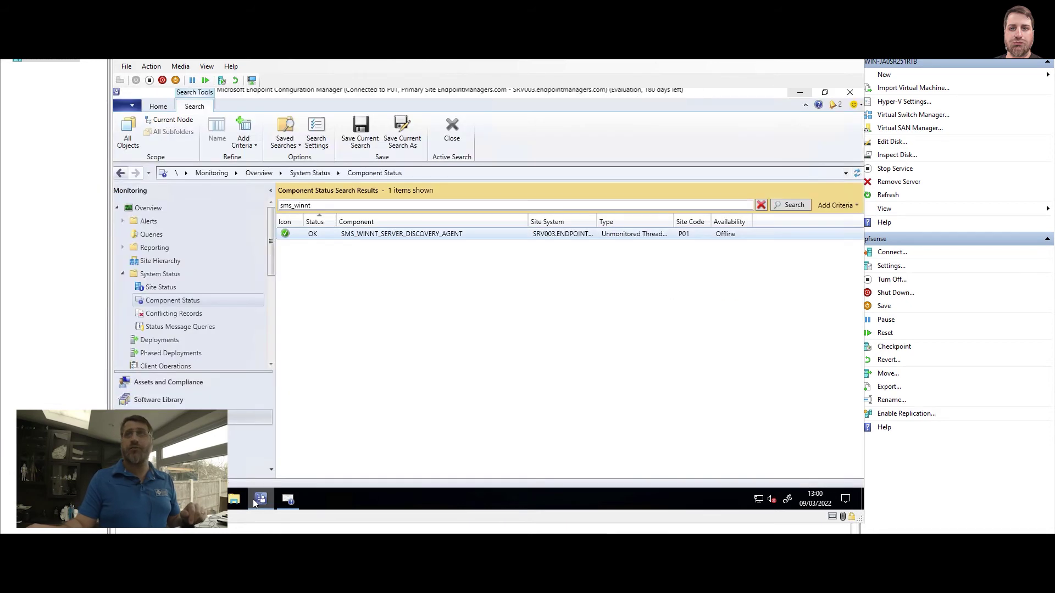
pyautogui.click(165, 435)
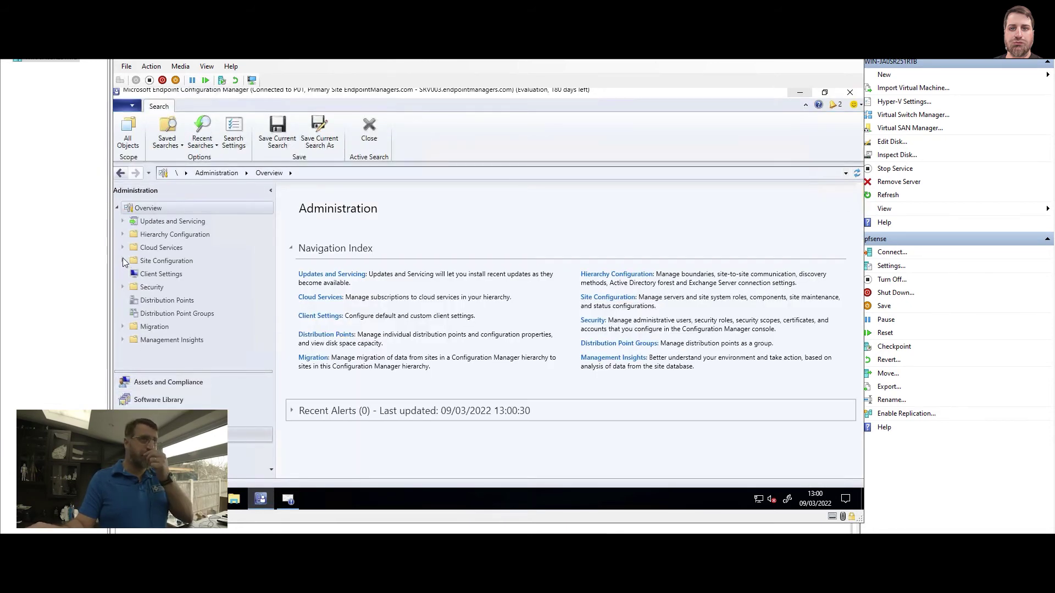
pyautogui.click(122, 260)
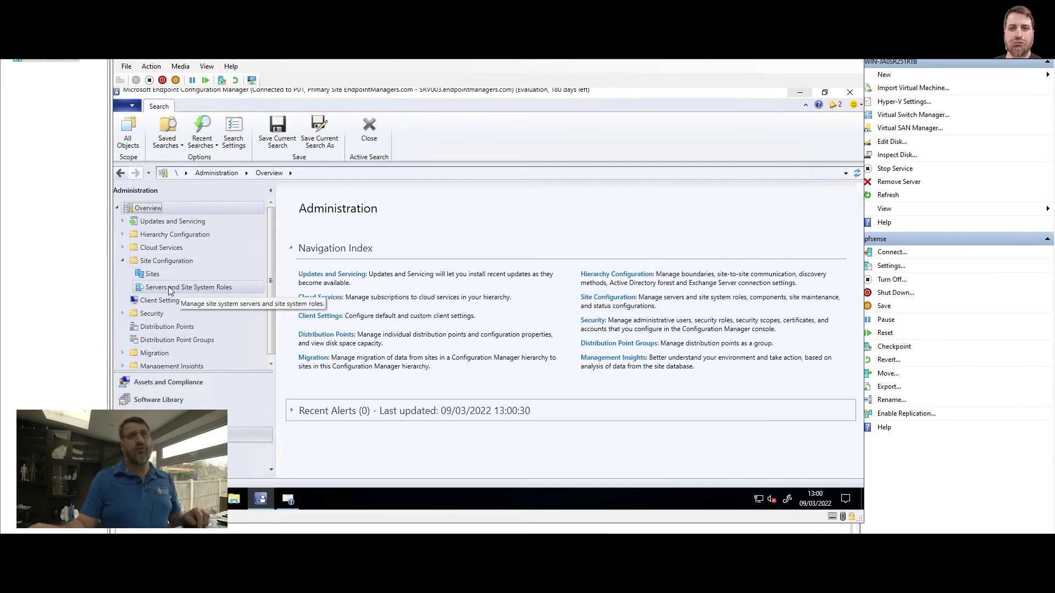
pyautogui.click(170, 292)
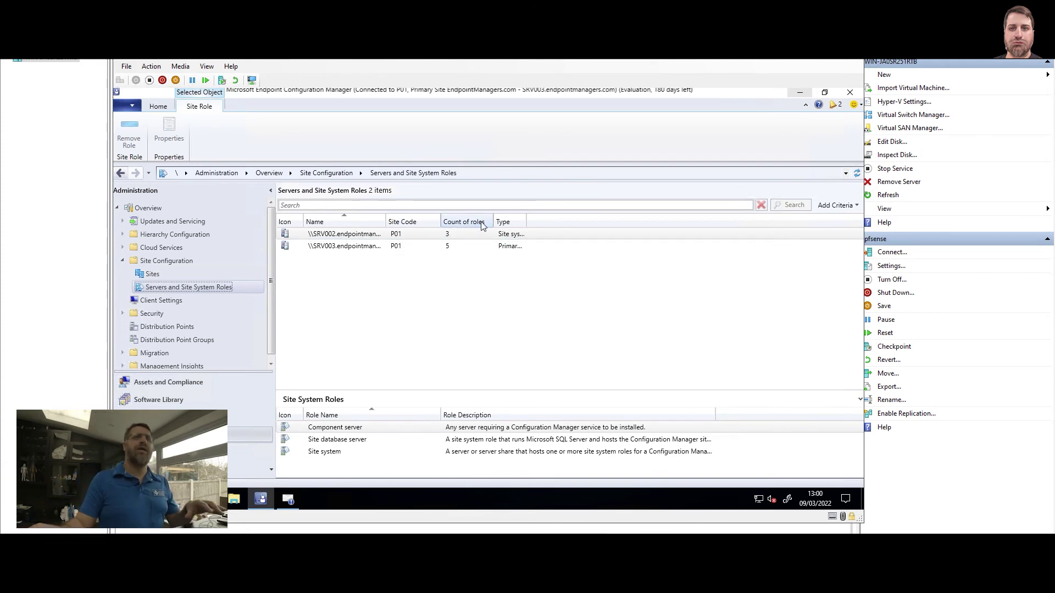
pyautogui.click(448, 249)
pyautogui.moveTo(478, 389); pyautogui.dragTo(462, 313)
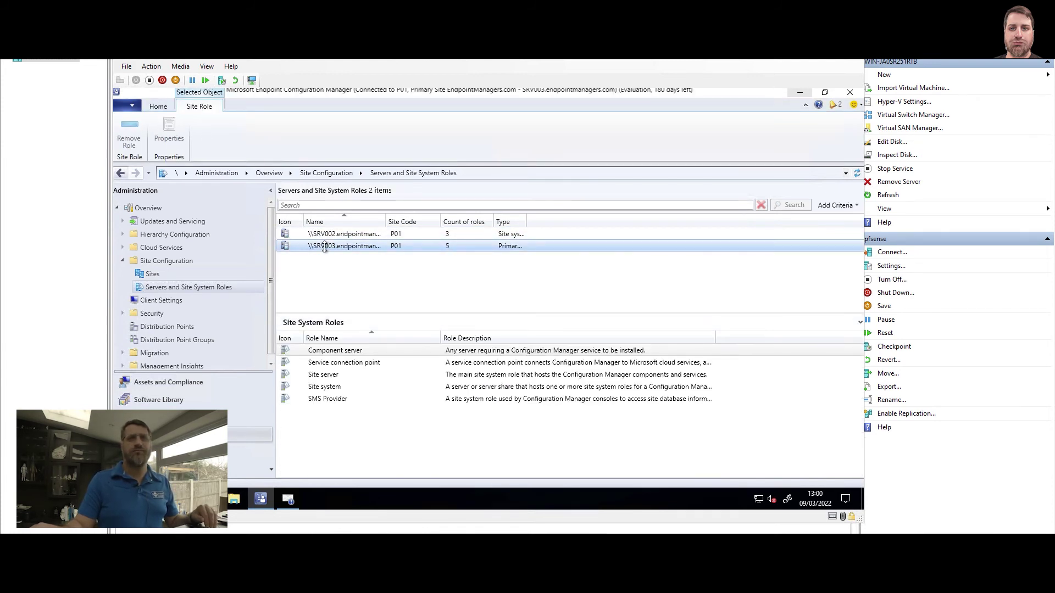
pyautogui.click(363, 236)
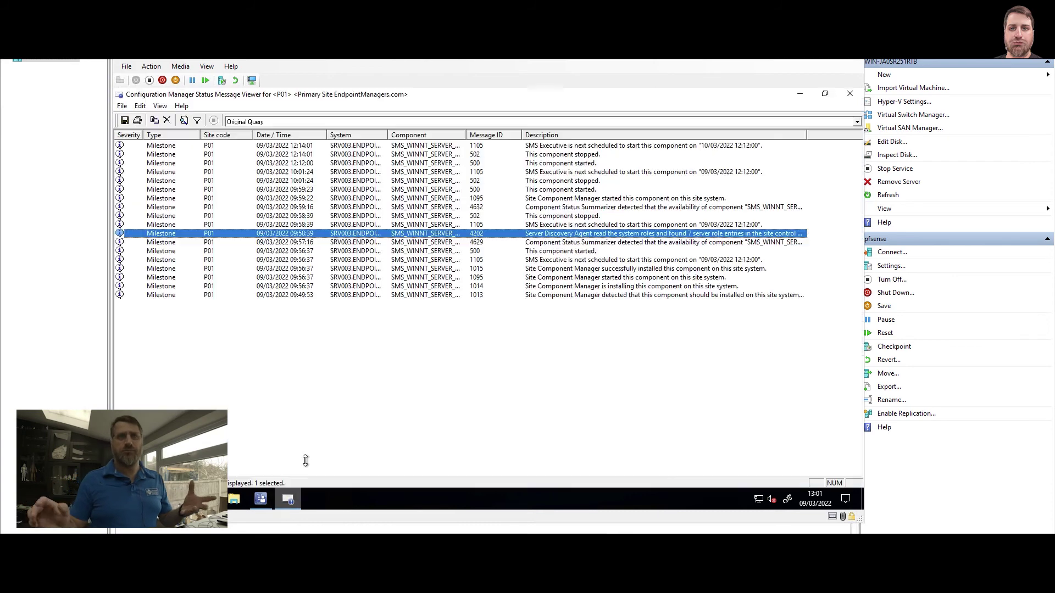
# Compare discovery message 4202 with the site system roles of SRV003 and SRV002, and close the Status Message Viewer
pyautogui.moveTo(688, 230)
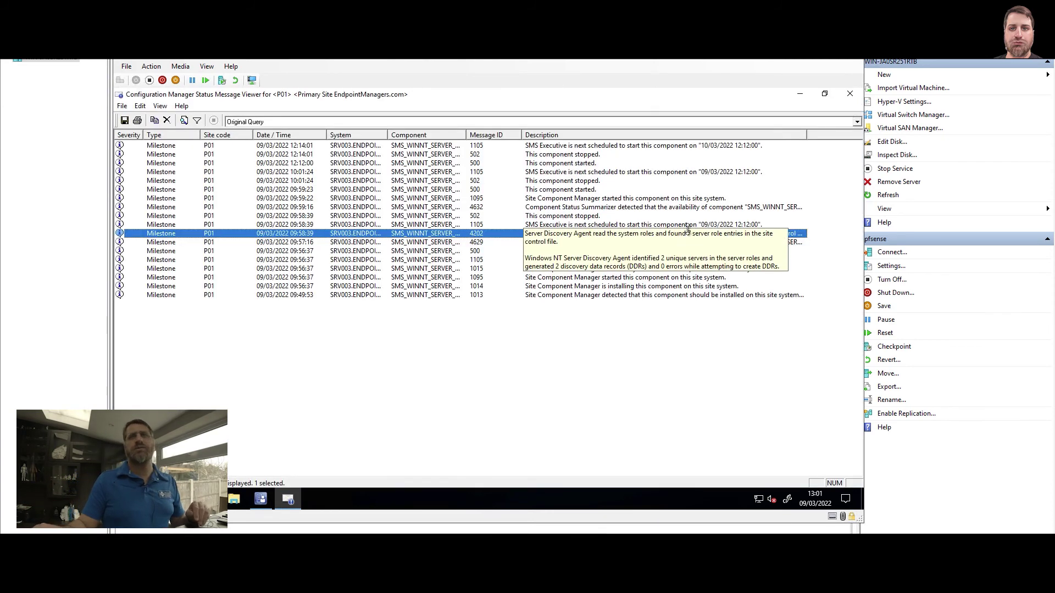
pyautogui.click(289, 499)
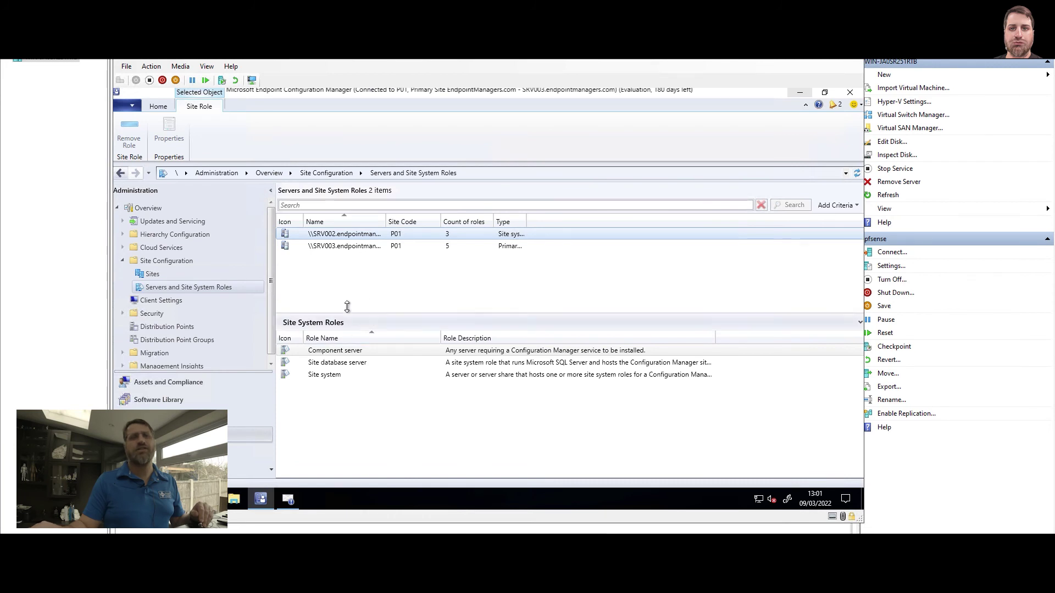
pyautogui.click(348, 245)
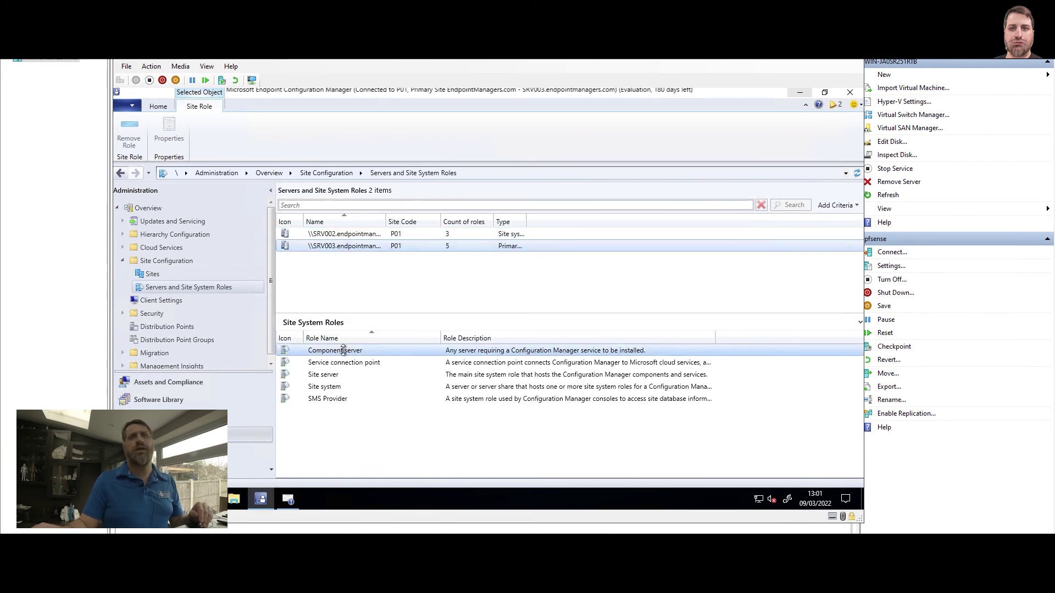
pyautogui.click(332, 237)
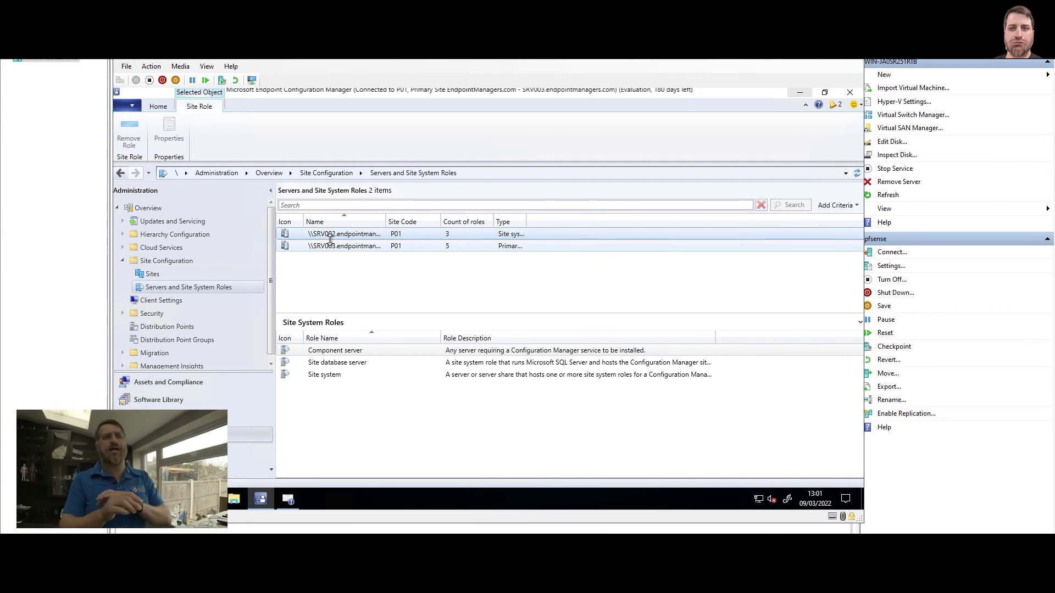
pyautogui.click(355, 279)
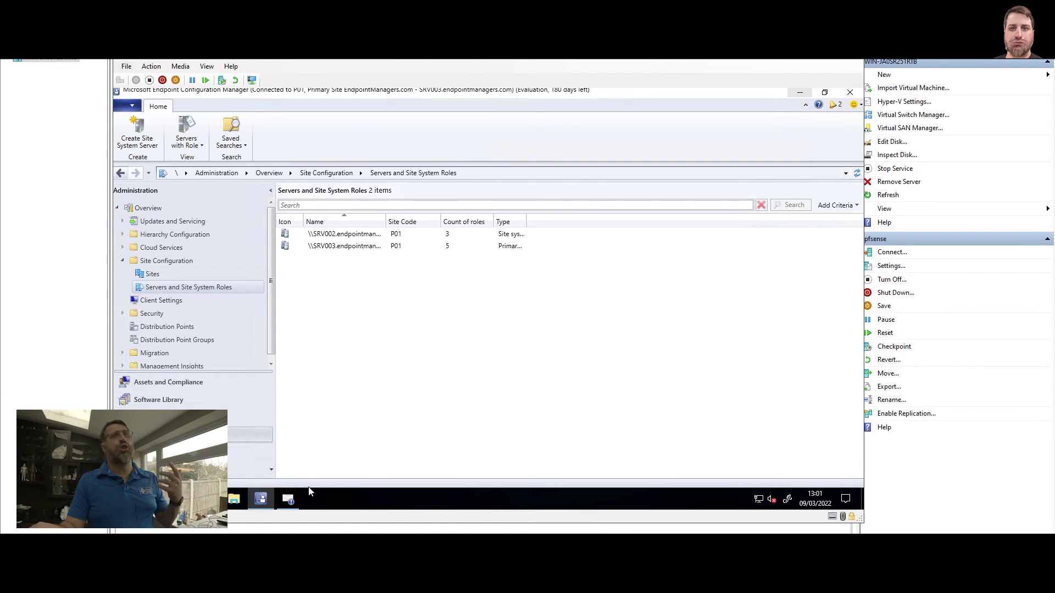
pyautogui.click(288, 499)
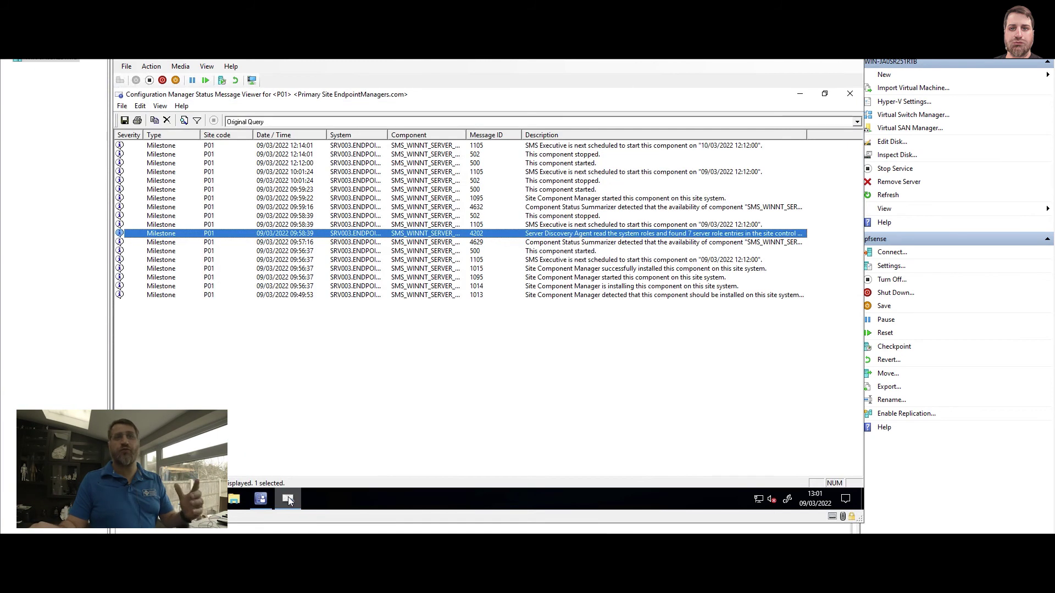
pyautogui.click(850, 92)
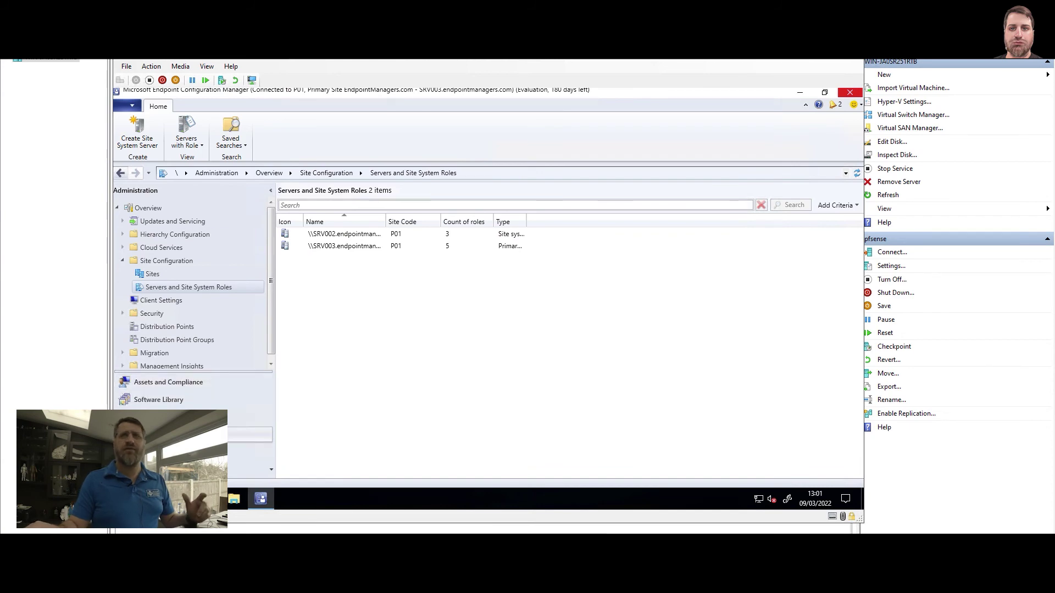
# Return to the full component status list in Monitoring and go through the components with Warning status
pyautogui.click(165, 417)
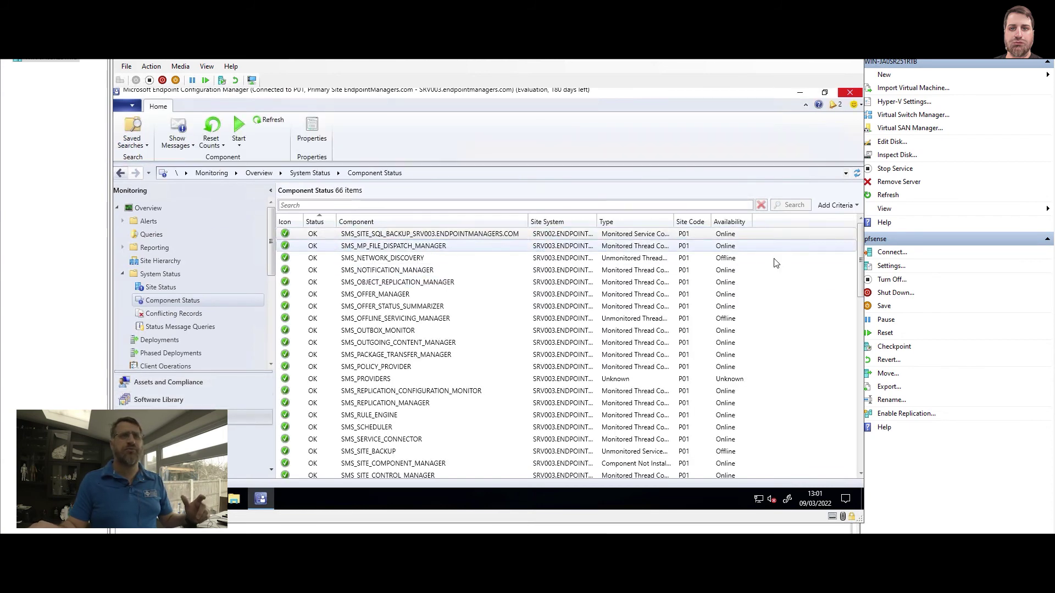
pyautogui.scroll(-15, 336, 298)
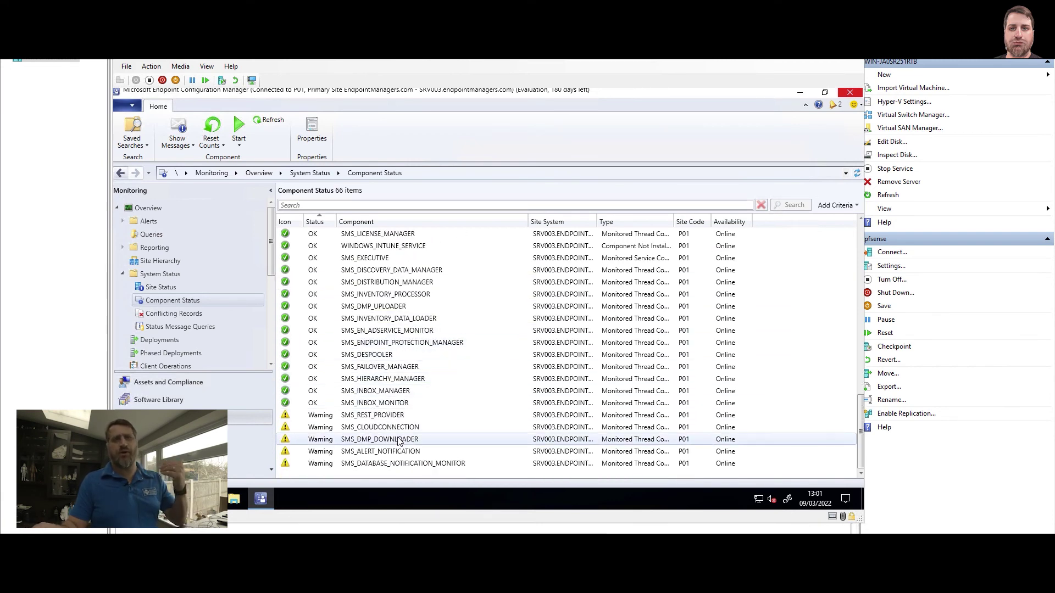
pyautogui.click(399, 440)
pyautogui.keyDown('ctrl'); pyautogui.click(412, 464); pyautogui.keyUp('ctrl')
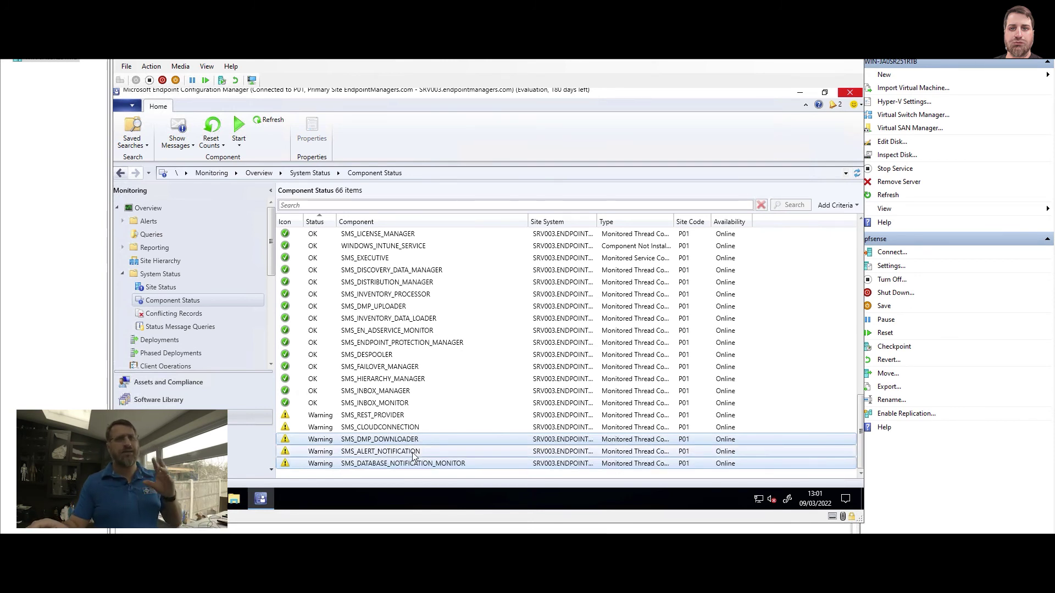
pyautogui.click(407, 451)
pyautogui.keyDown('ctrl'); pyautogui.click(405, 428); pyautogui.keyUp('ctrl')
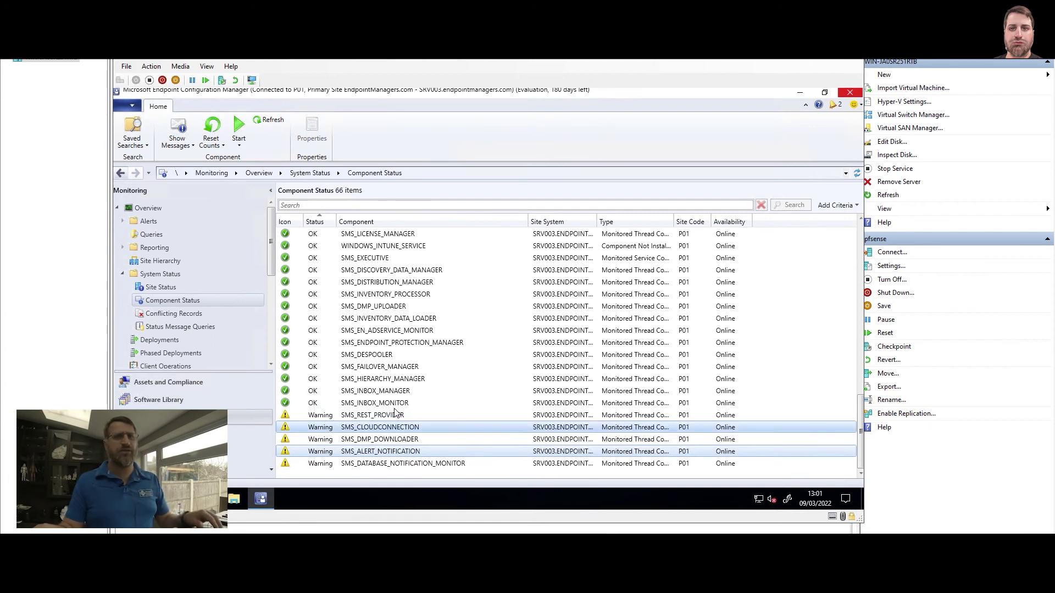
pyautogui.keyDown('ctrl'); pyautogui.click(387, 415); pyautogui.keyUp('ctrl')
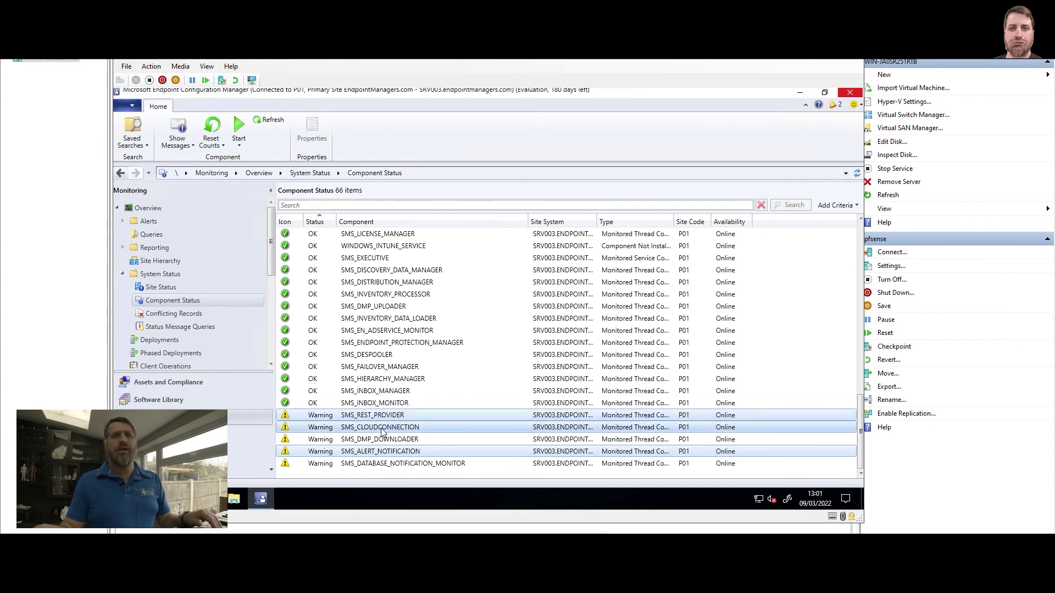
# Examine error message 1104 in the SMS_CLOUDCONNECTION status messages from the preset 1-day period, and close the Status Message Viewer
pyautogui.click(383, 430)
pyautogui.rightClick(383, 427)
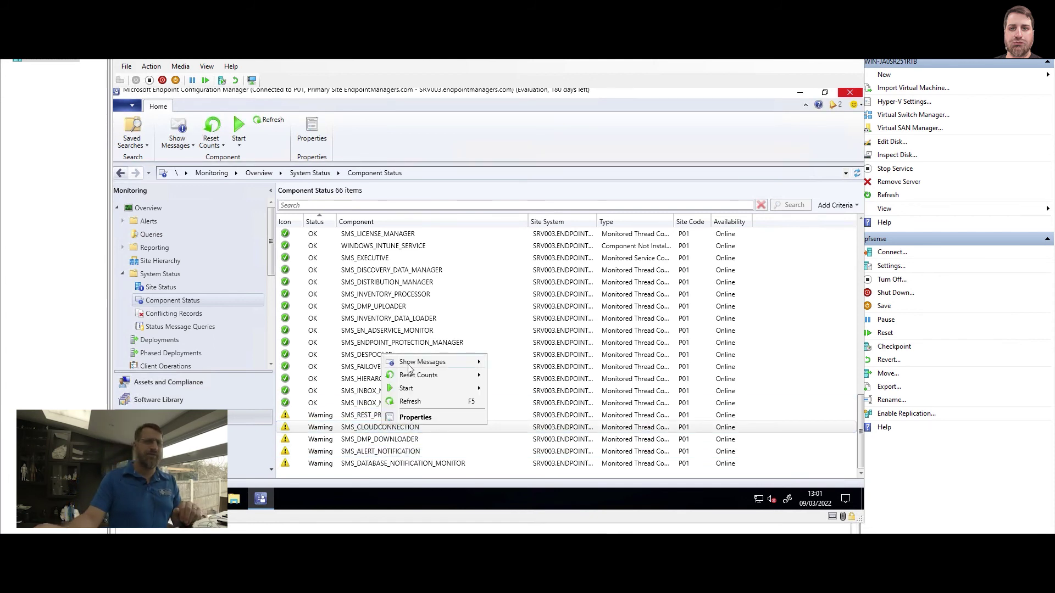
pyautogui.moveTo(408, 367)
pyautogui.click(497, 362)
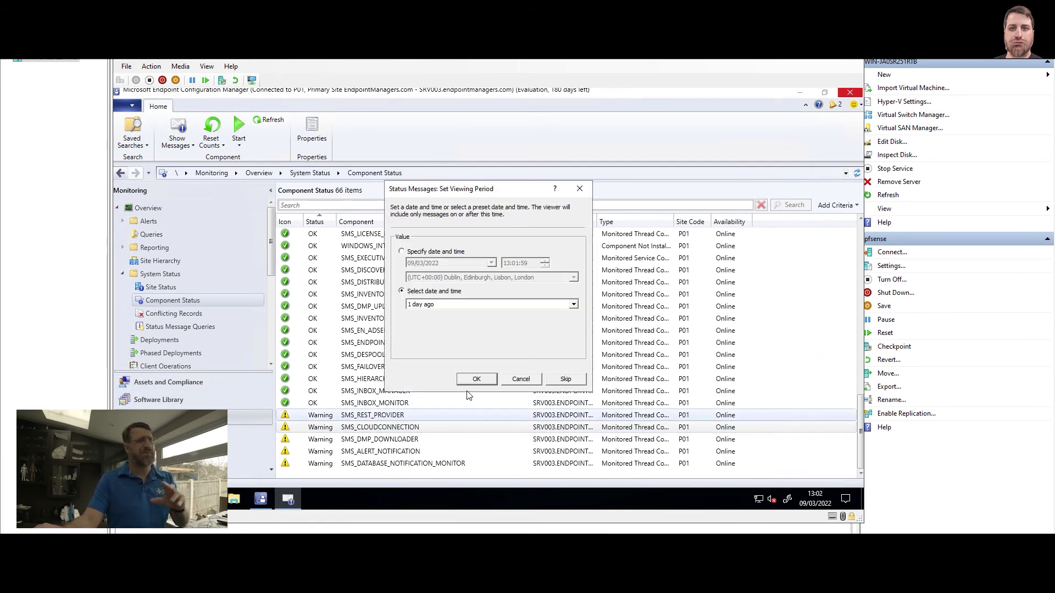
pyautogui.click(476, 379)
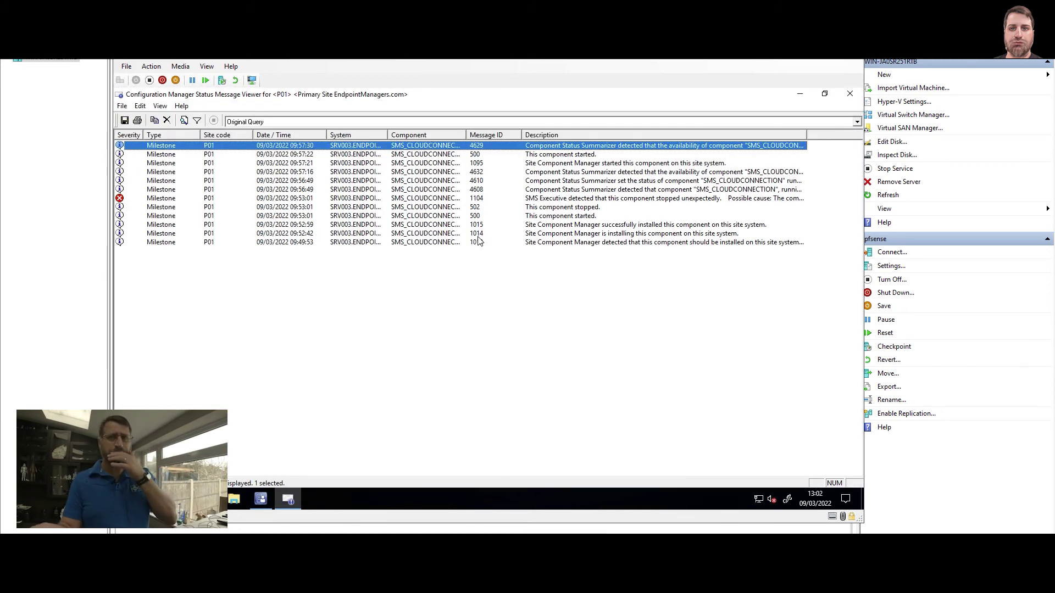
pyautogui.click(196, 199)
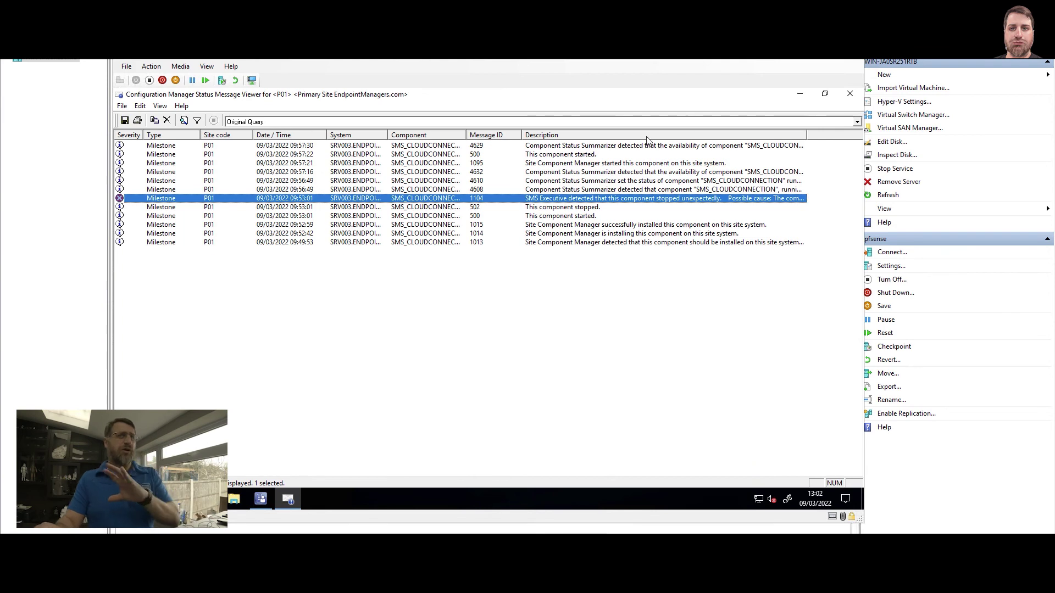
pyautogui.click(850, 94)
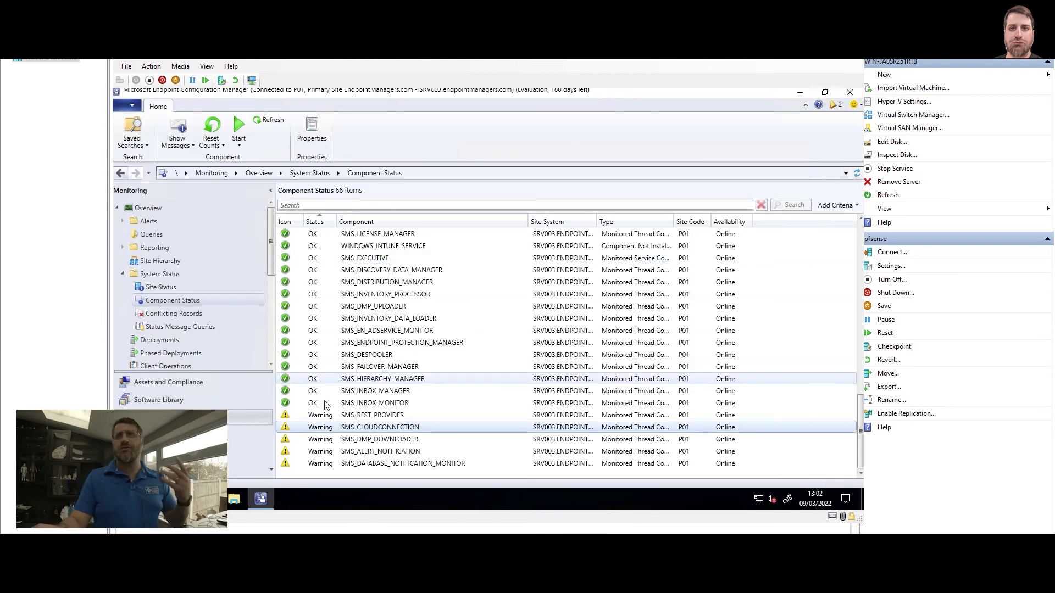
# Examine error message 11604 in the SMS_REST_PROVIDER status messages from the preset viewing period, and close the Status Message Viewer
pyautogui.rightClick(342, 419)
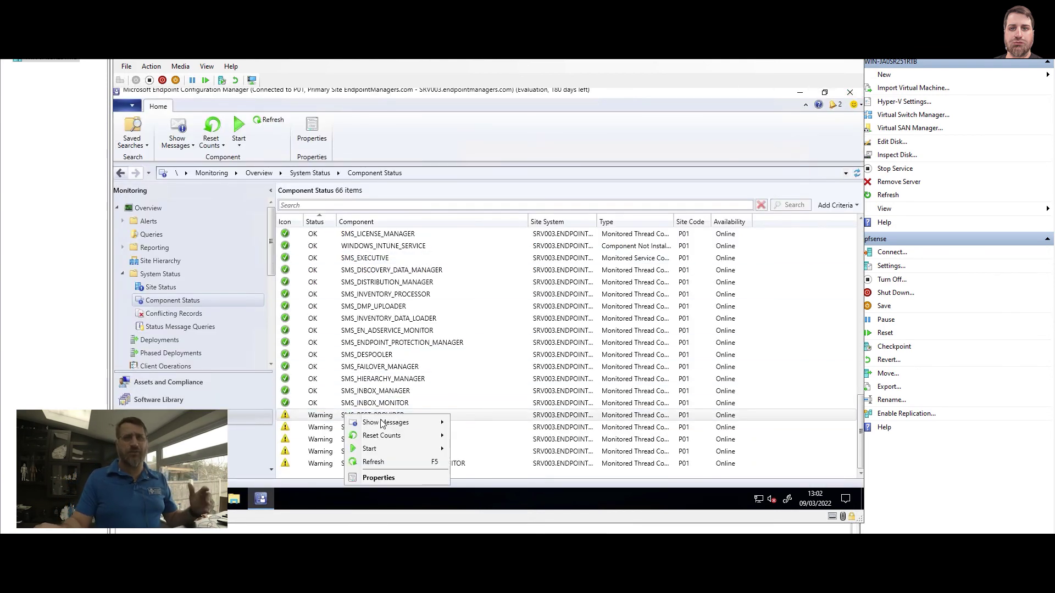
pyautogui.moveTo(383, 423)
pyautogui.click(470, 422)
pyautogui.click(488, 381)
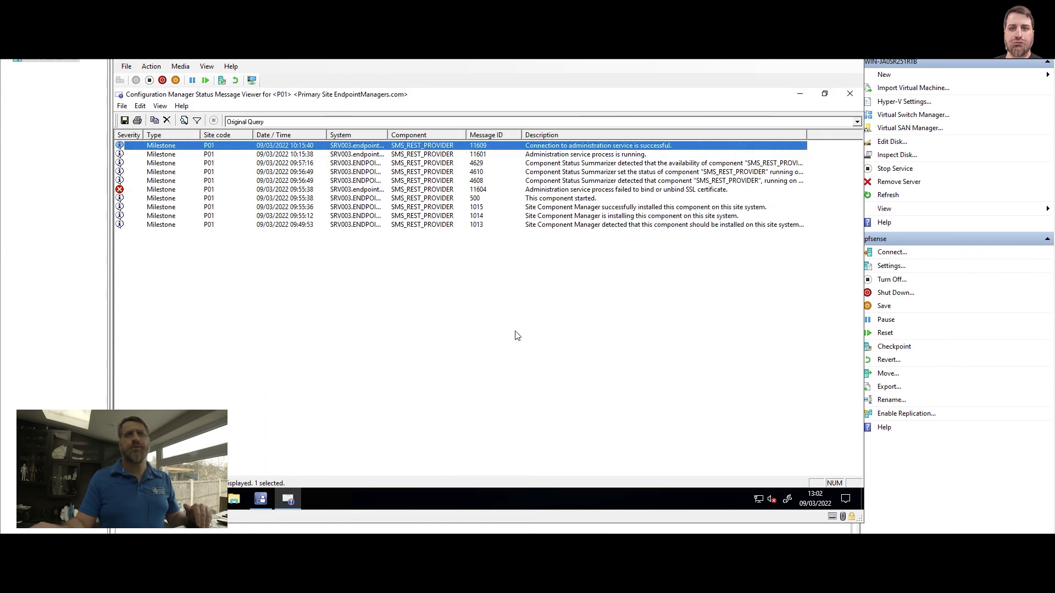
pyautogui.click(293, 191)
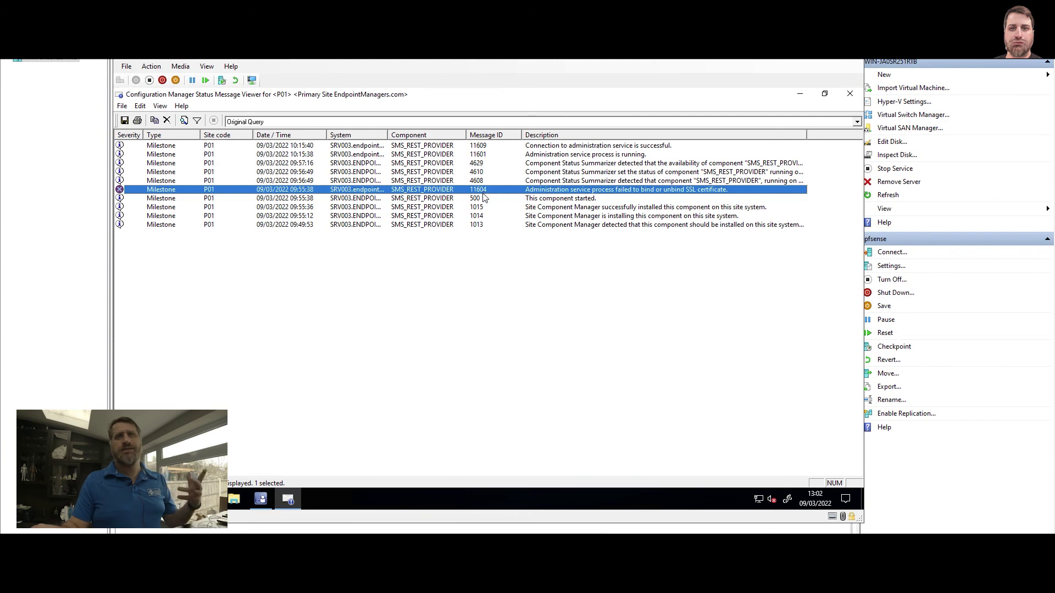
pyautogui.click(850, 94)
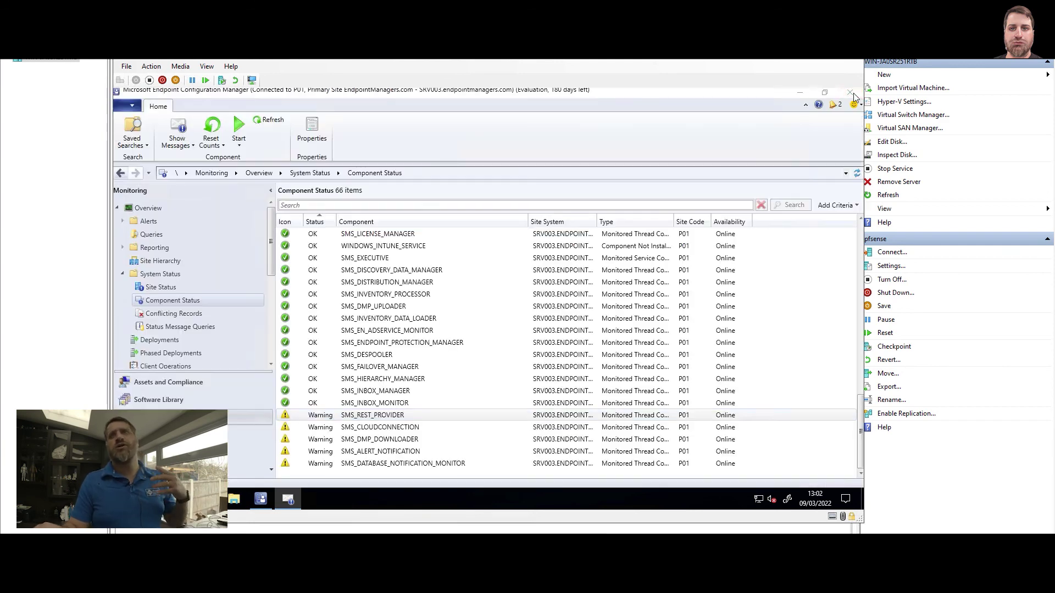
# Examine error message 1104 in the SMS_ALERT_NOTIFICATION status messages from the preset viewing period, and close the Status Message Viewer
pyautogui.rightClick(385, 453)
pyautogui.moveTo(475, 388)
pyautogui.click(510, 389)
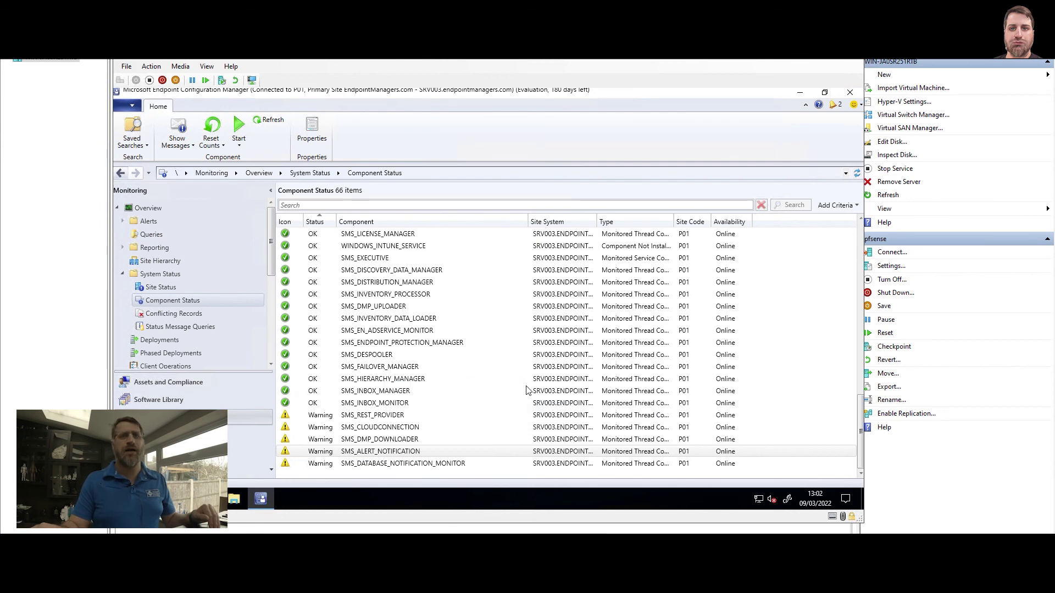
pyautogui.click(482, 377)
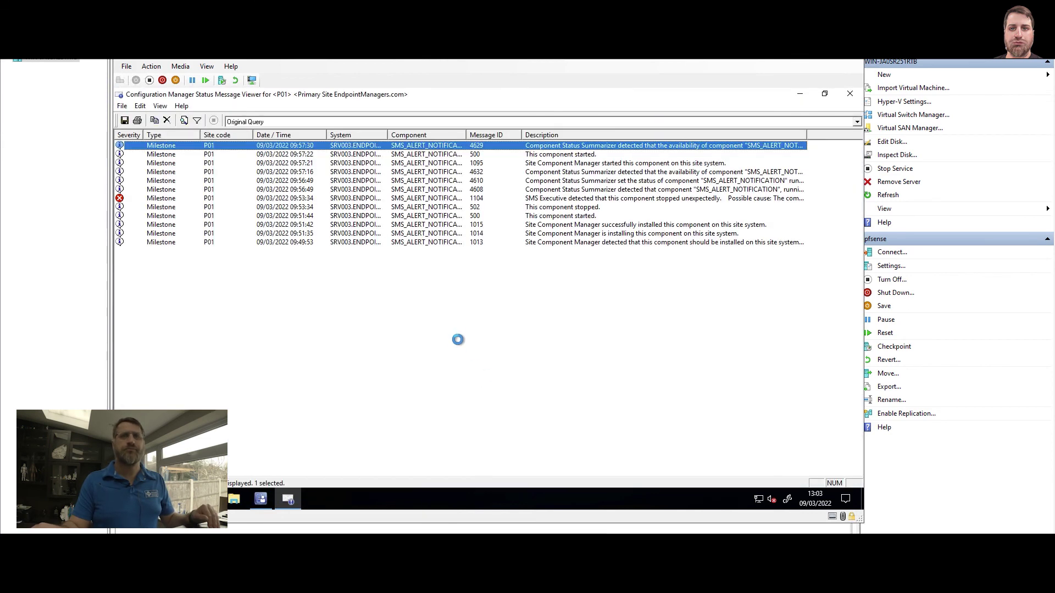
pyautogui.click(299, 200)
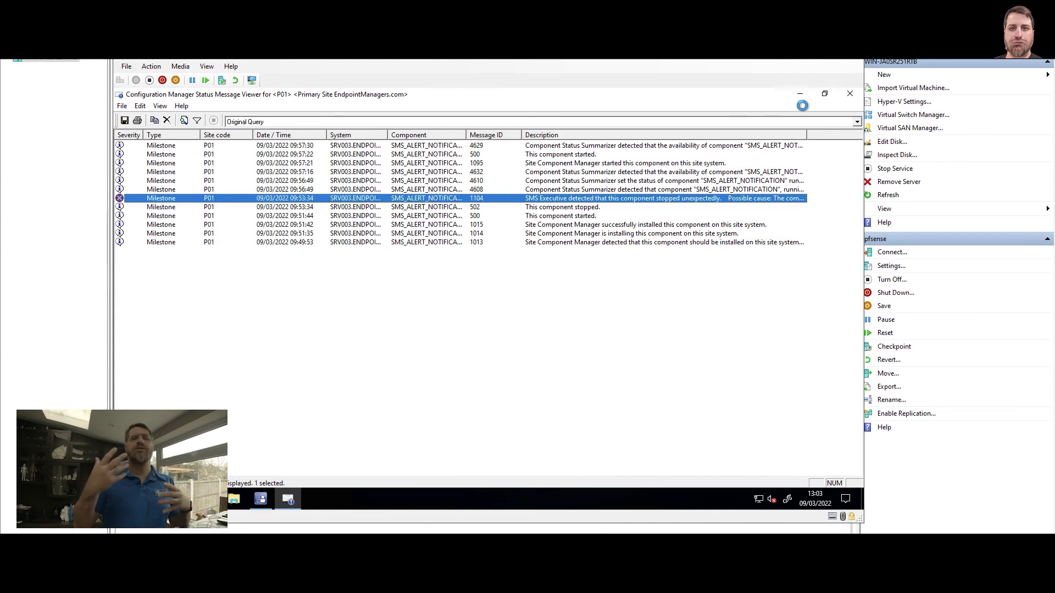
pyautogui.click(850, 93)
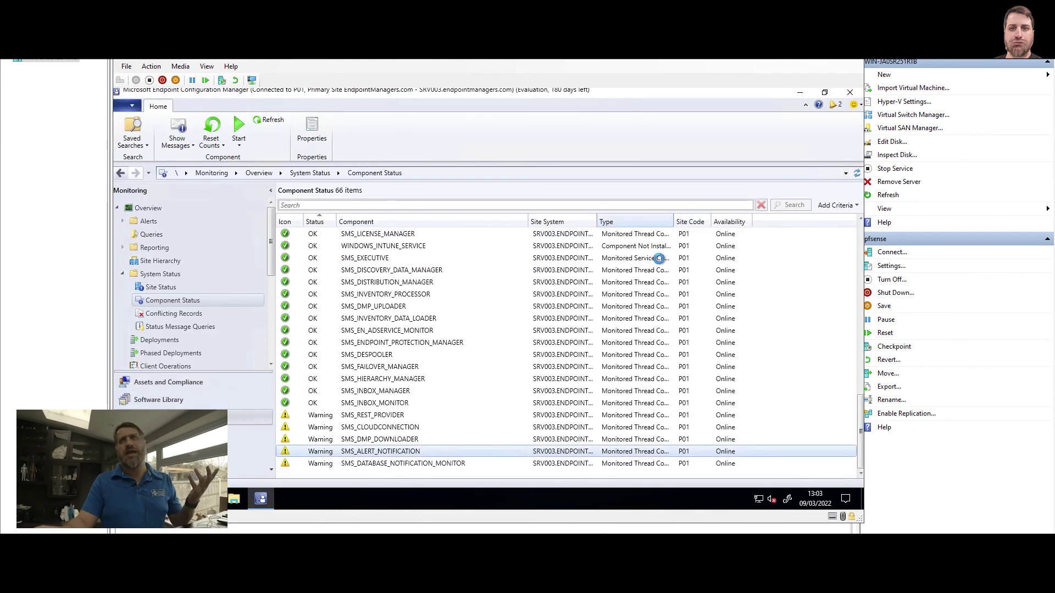